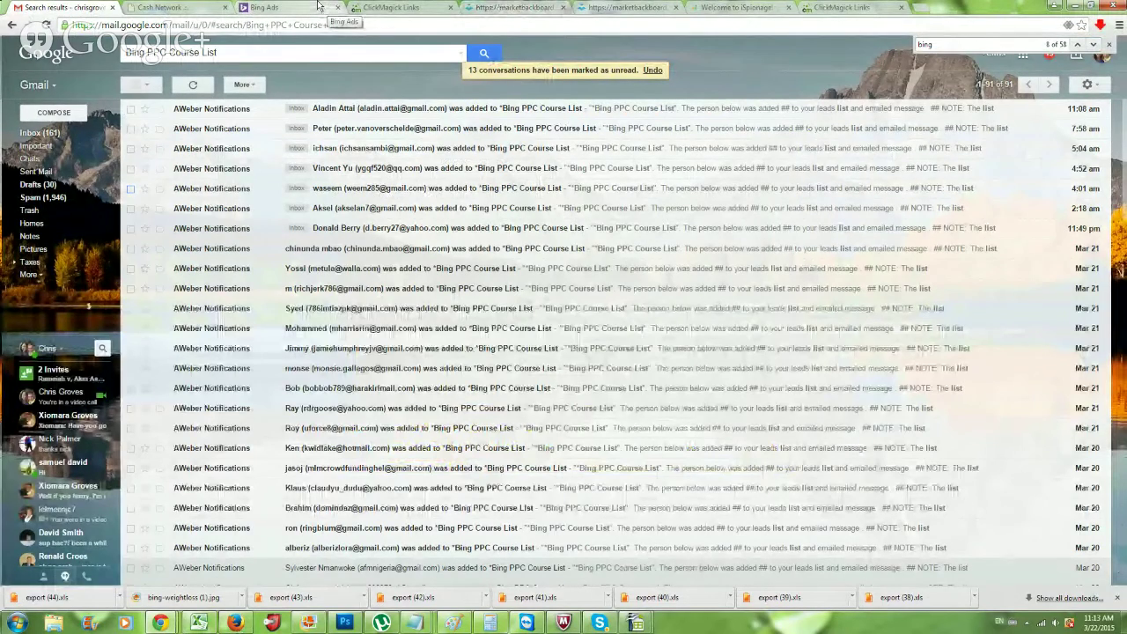
# Step: Open the Bing Ads campaigns overview at 150% zoom and review the campaign table and account performance trend
pyautogui.click(319, 7)
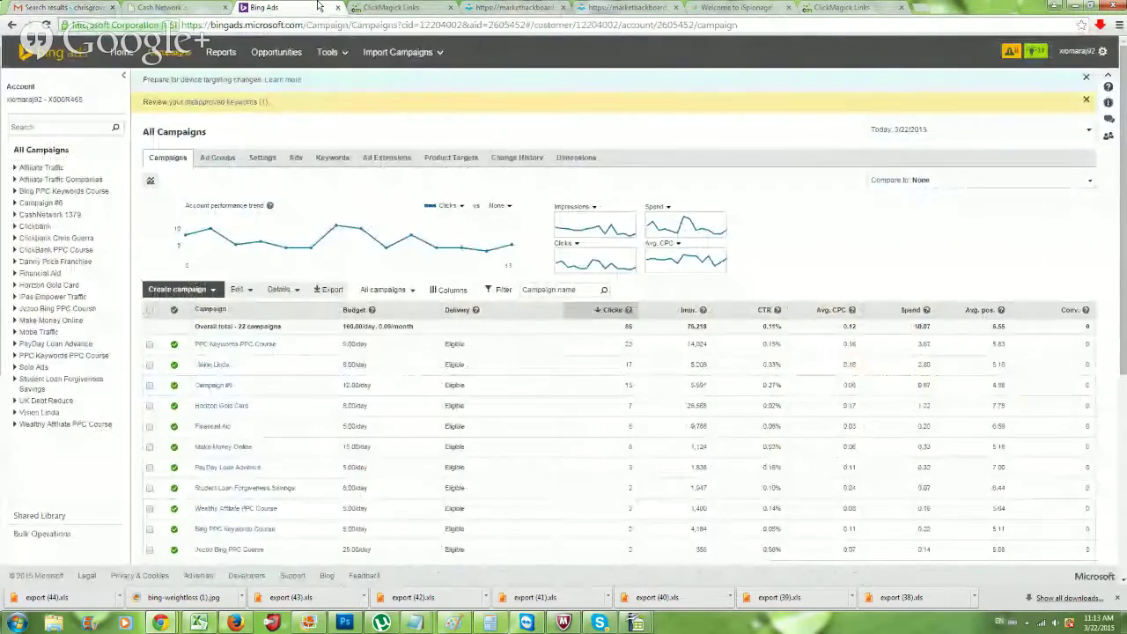
pyautogui.scroll(-3, 341, 174)
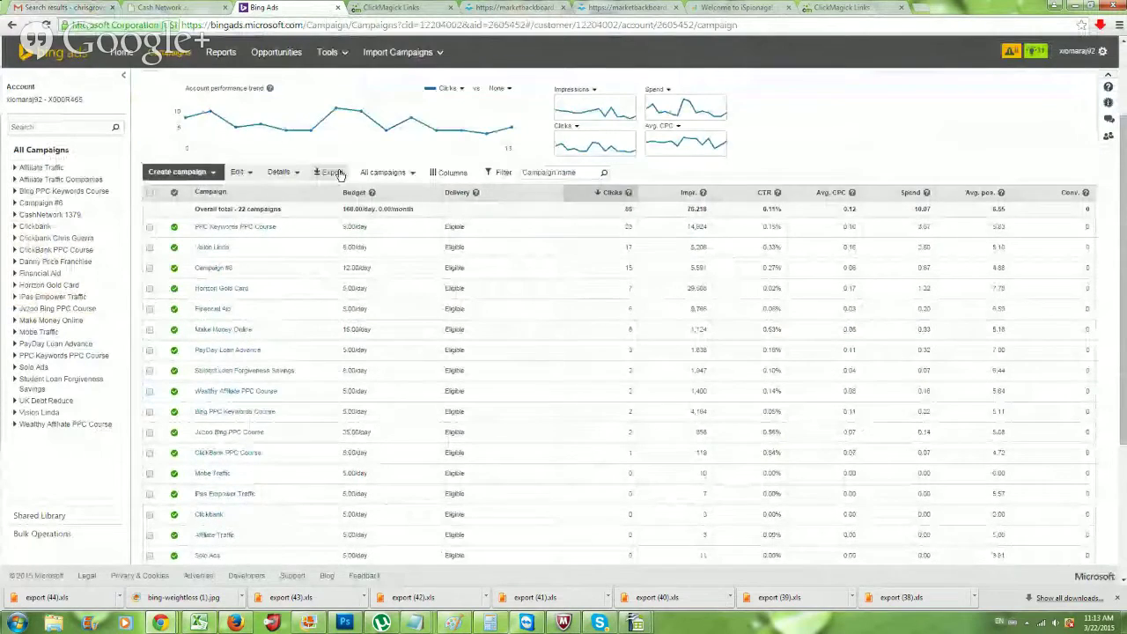
pyautogui.scroll(-1, 350, 211)
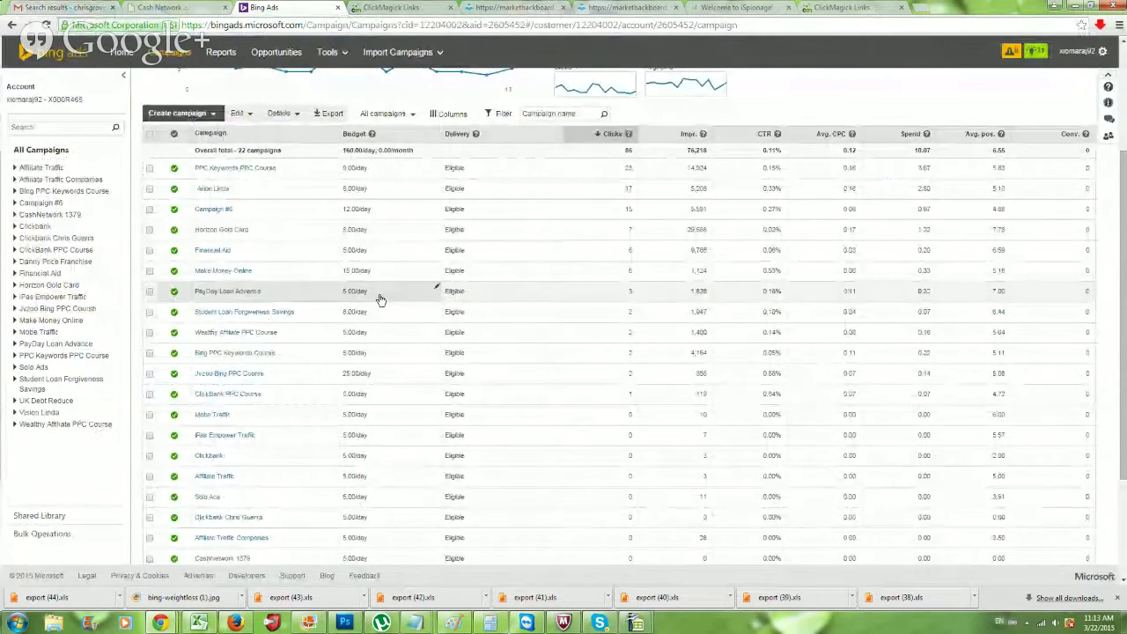
pyautogui.hotkey('ctrl', '+')
pyautogui.hotkey('ctrl', '+')
pyautogui.hotkey('ctrl', '+')
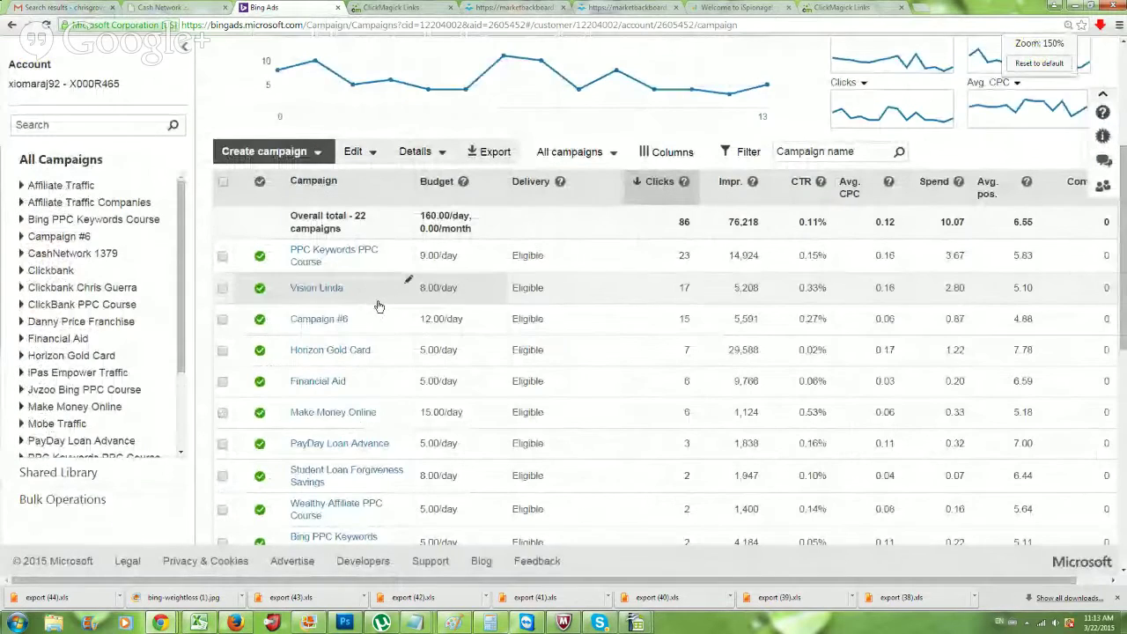
pyautogui.scroll(1, 458, 353)
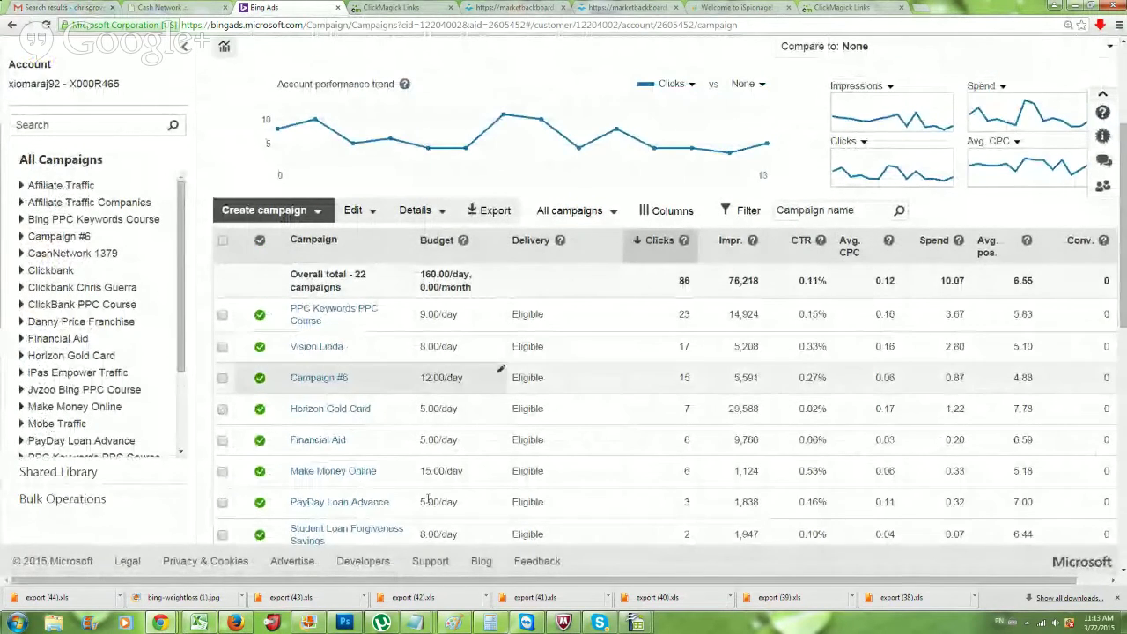
pyautogui.moveTo(360, 120)
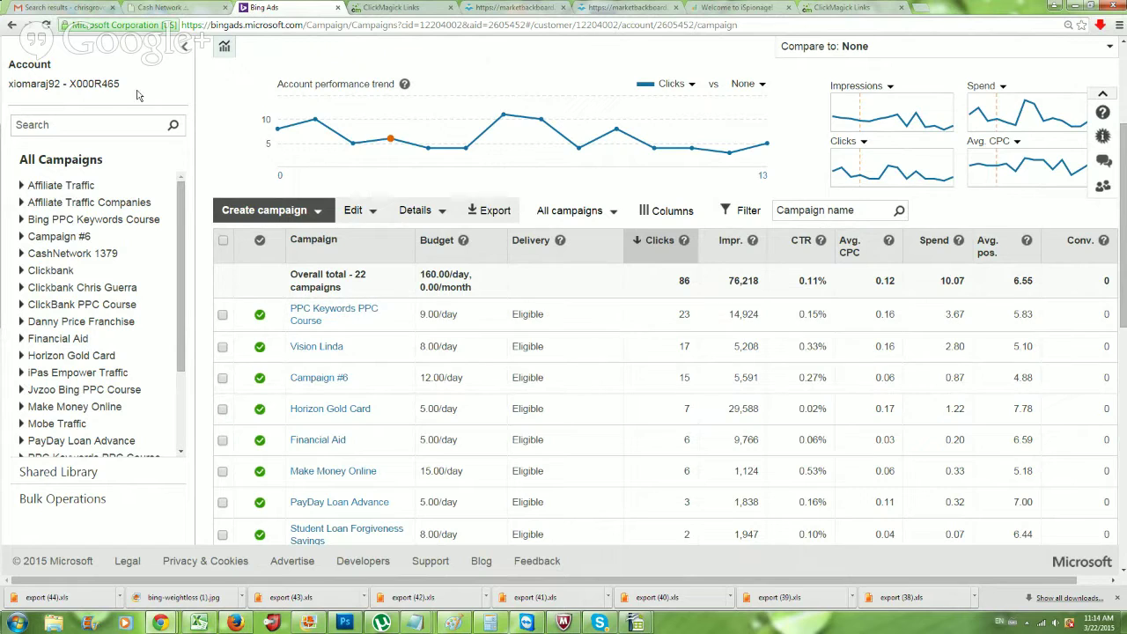
# Step: Check the Bing PPC Course List sign-up notifications in Gmail, then view the bingclicks landing page
pyautogui.click(53, 8)
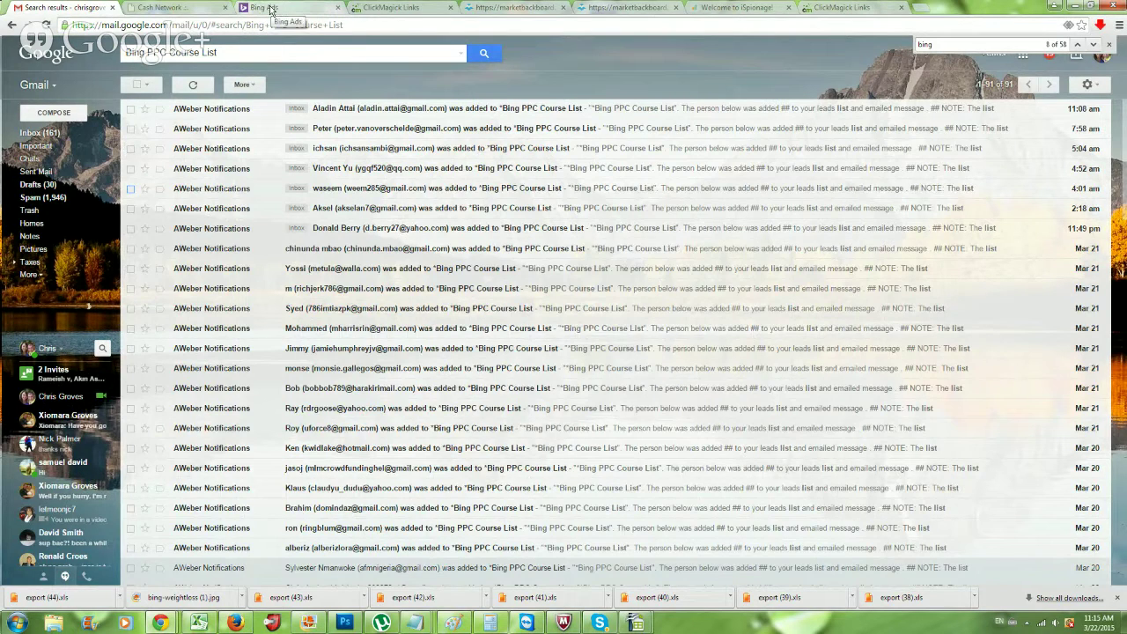
pyautogui.click(314, 8)
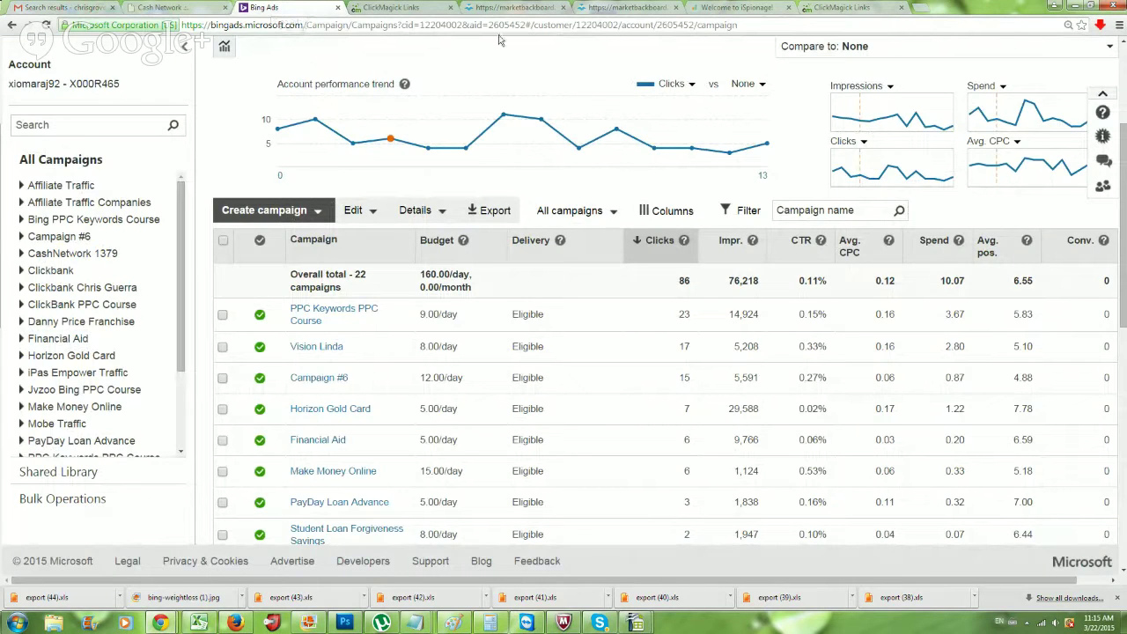
pyautogui.click(512, 8)
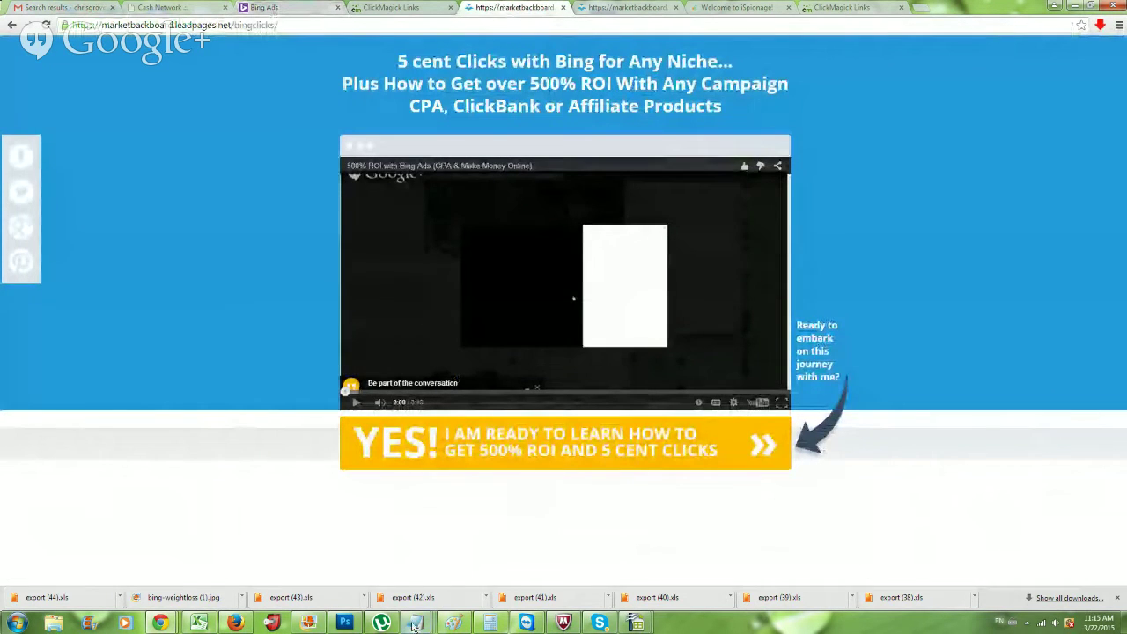
# Step: Bring up the "Preselling with PPC" note in Notepad, move it below the page headline and highlight its title
pyautogui.moveTo(412, 625)
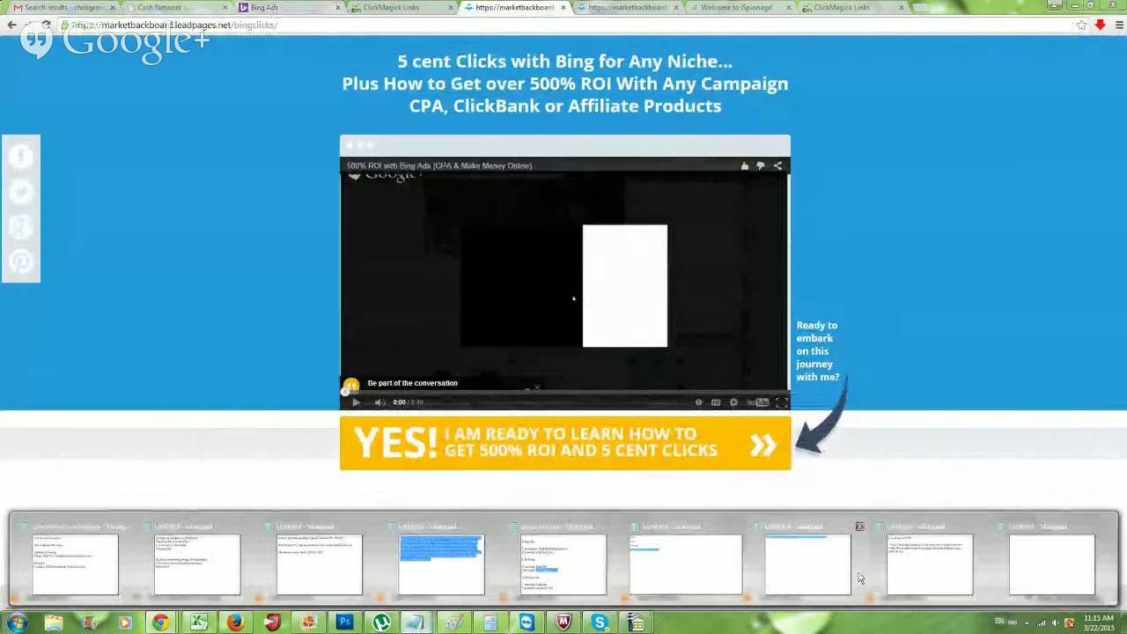
pyautogui.click(884, 585)
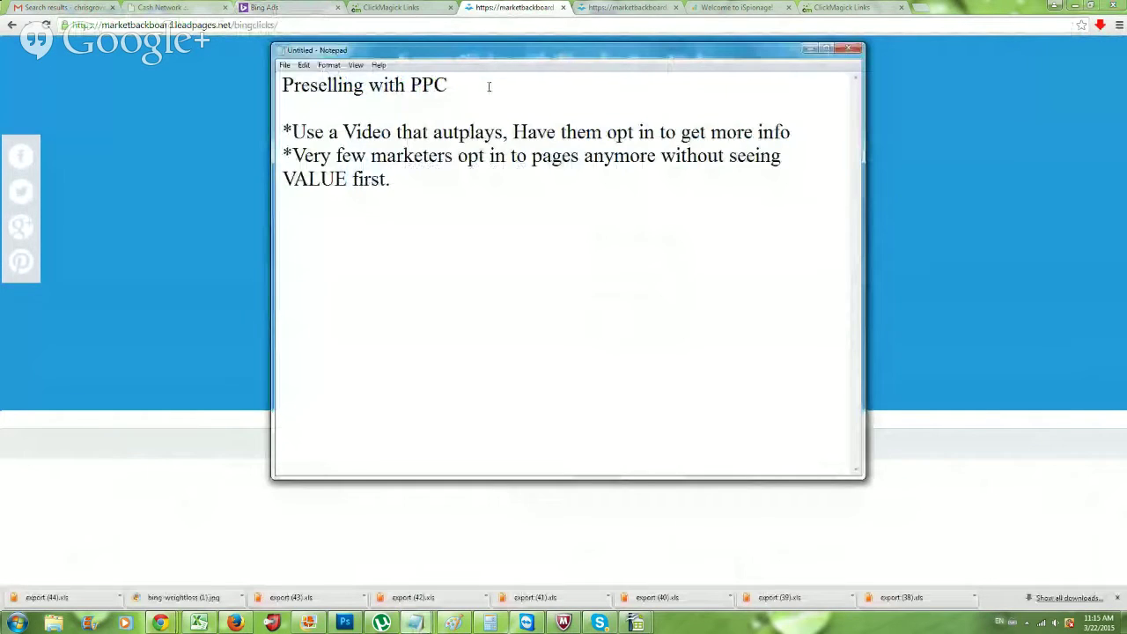
pyautogui.moveTo(510, 50); pyautogui.dragTo(576, 136)
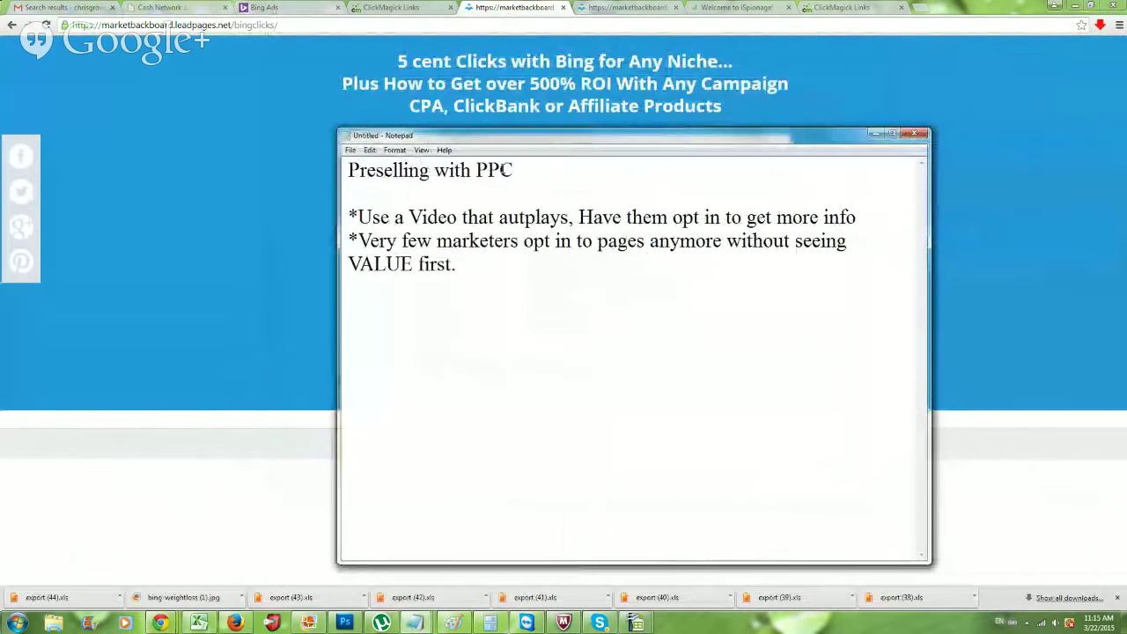
pyautogui.moveTo(504, 170); pyautogui.dragTo(360, 168)
pyautogui.click(777, 295)
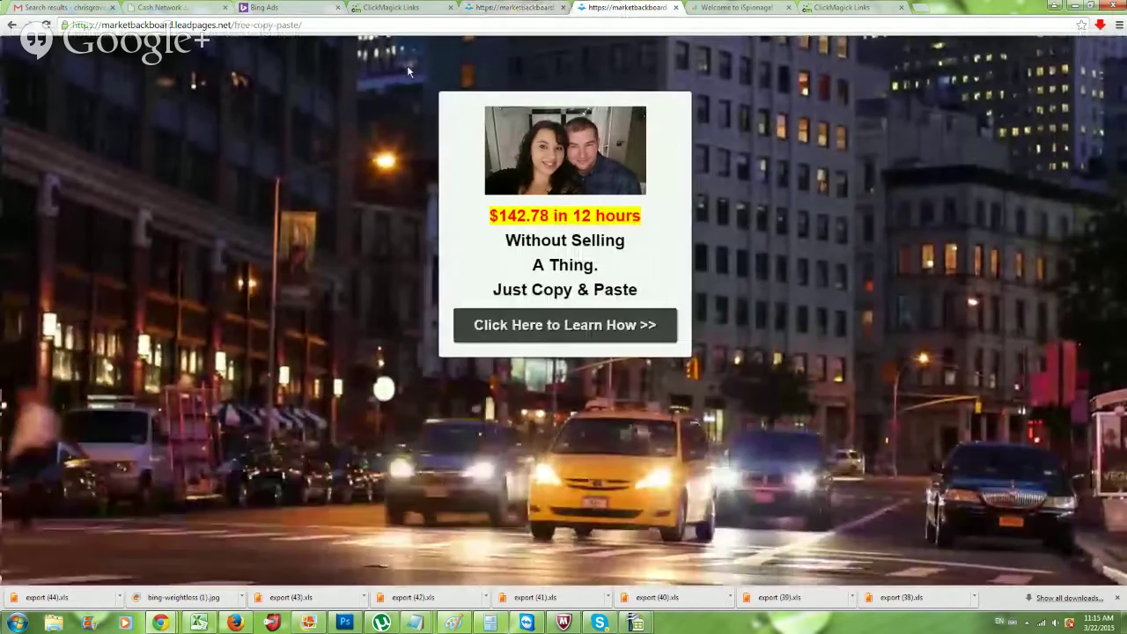
# Step: View the free-copy-paste landing page at 110% zoom and inspect its email opt-in form, then dismiss the form
pyautogui.hotkey('ctrl', '+')
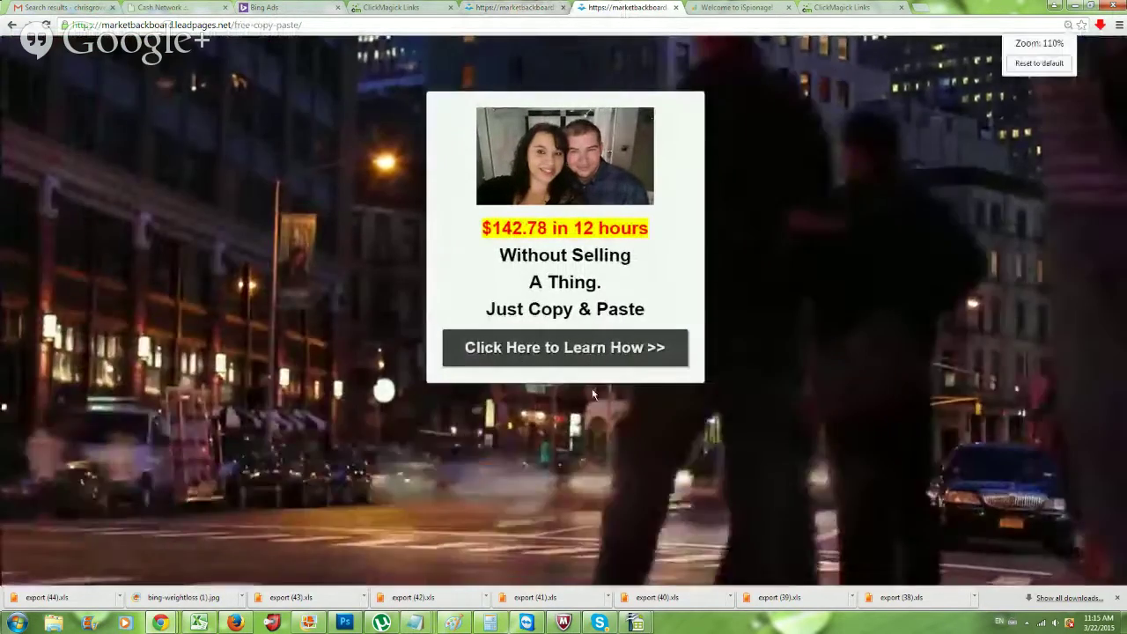
pyautogui.click(567, 352)
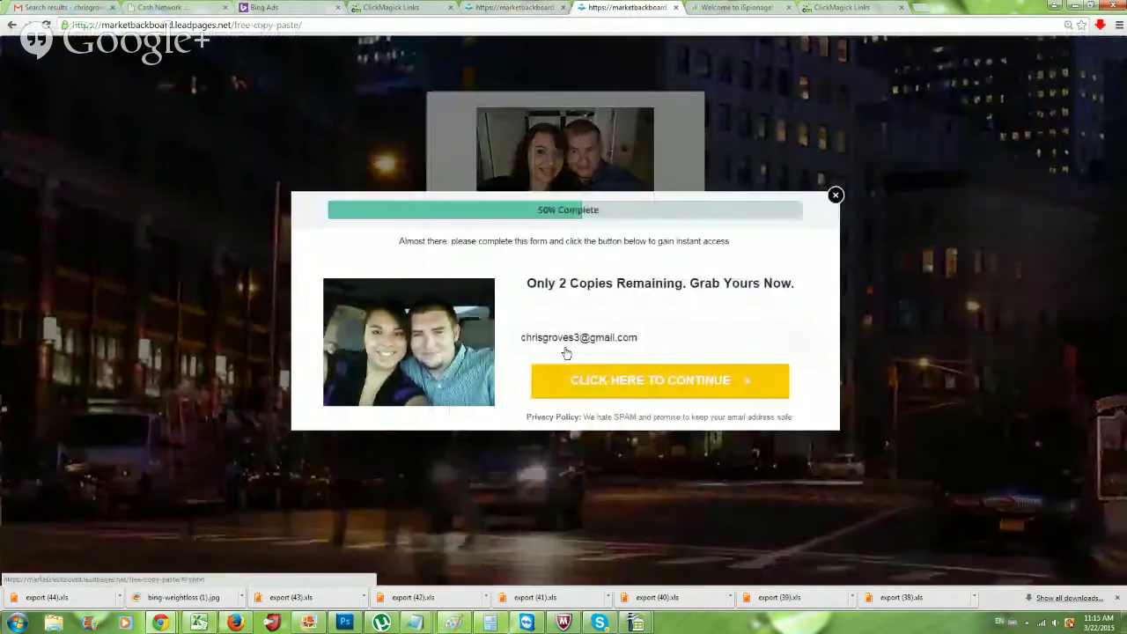
pyautogui.click(831, 194)
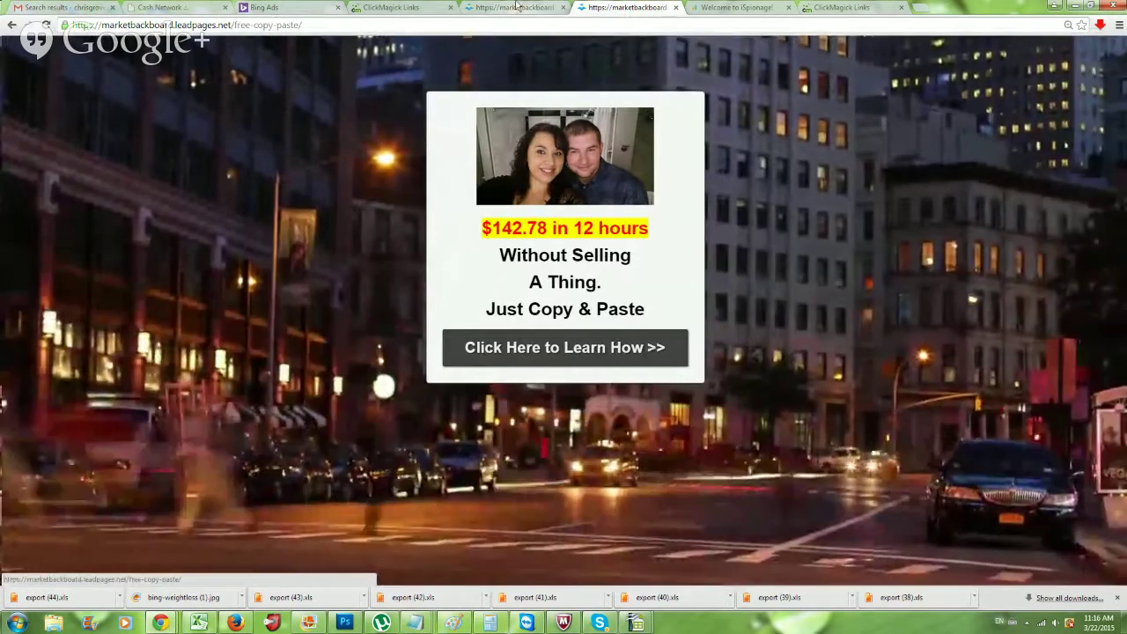
# Step: Go back to the bingclicks landing page and highlight its three-line headline about 5 cent clicks with Bing
pyautogui.click(515, 8)
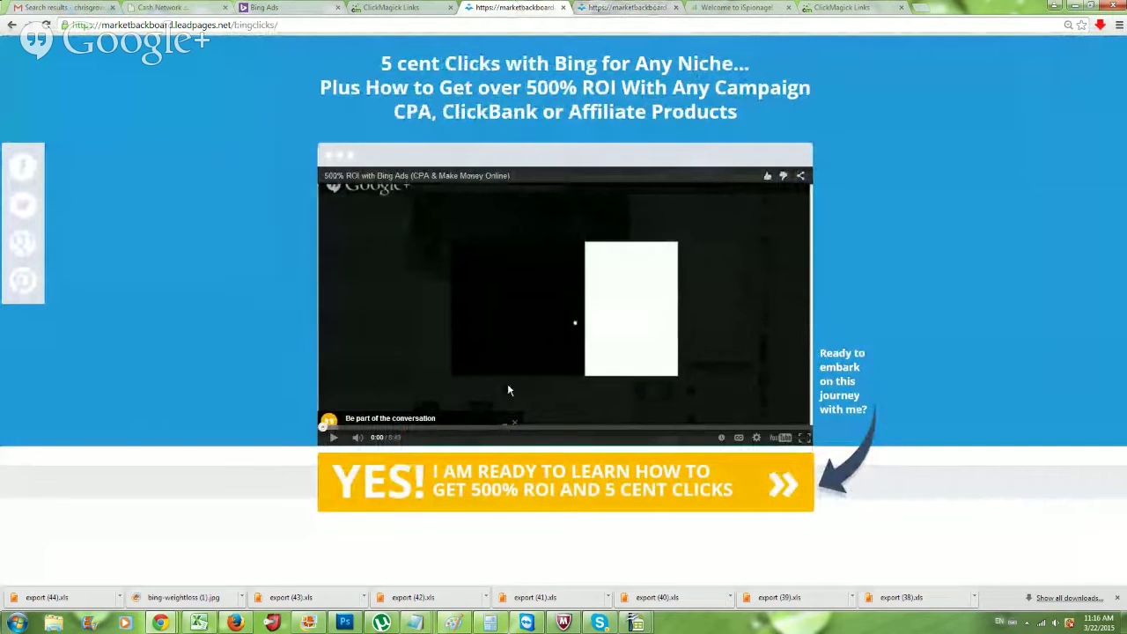
pyautogui.moveTo(380, 55); pyautogui.dragTo(744, 117)
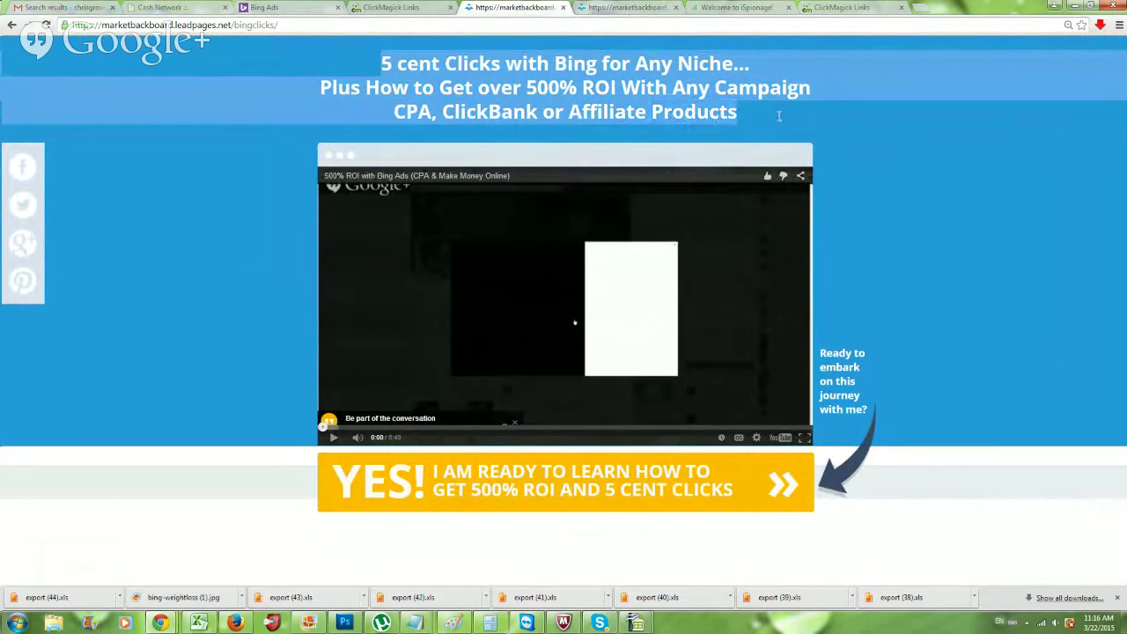
pyautogui.click(760, 123)
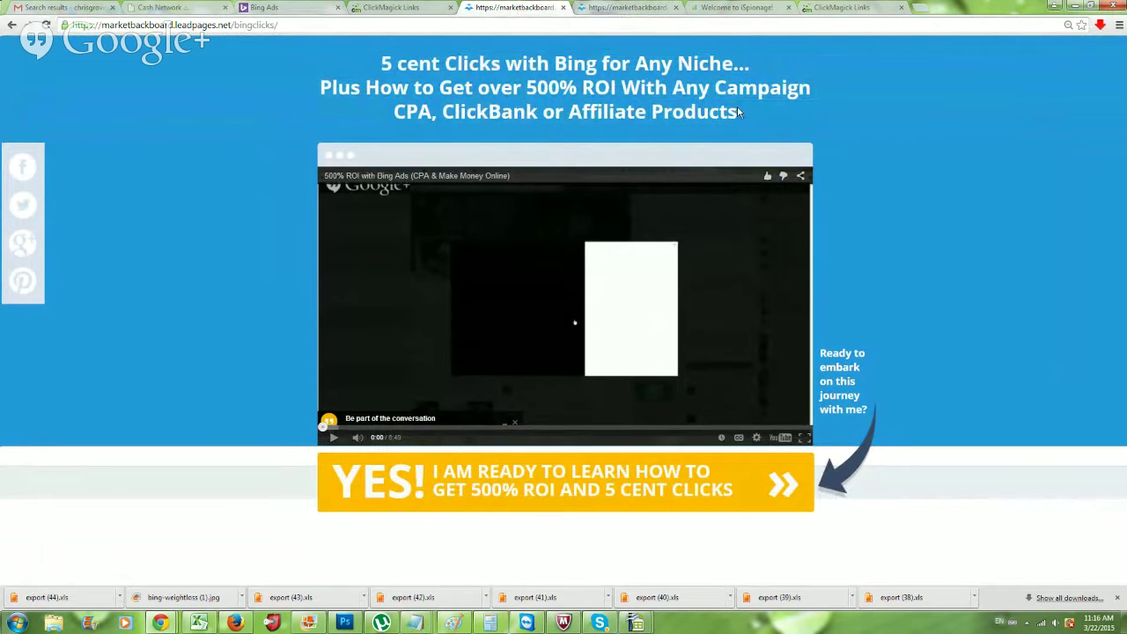
pyautogui.moveTo(738, 110); pyautogui.dragTo(226, 59)
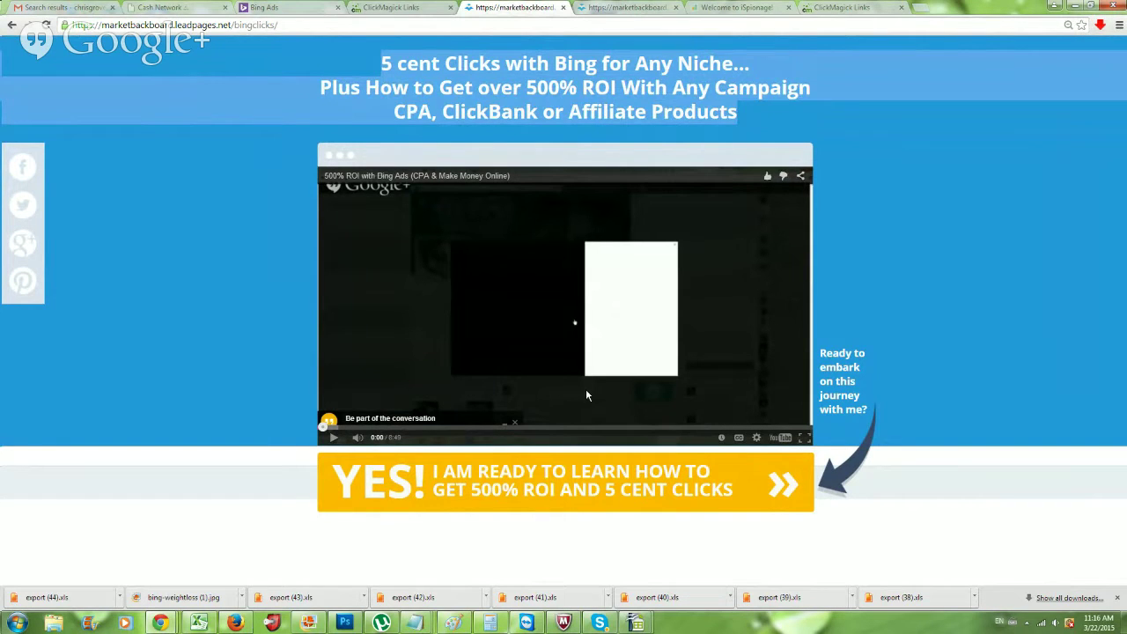
# Step: Look over the Bing PPC Course List notifications in Gmail, then return to the bingclicks landing page
pyautogui.click(76, 6)
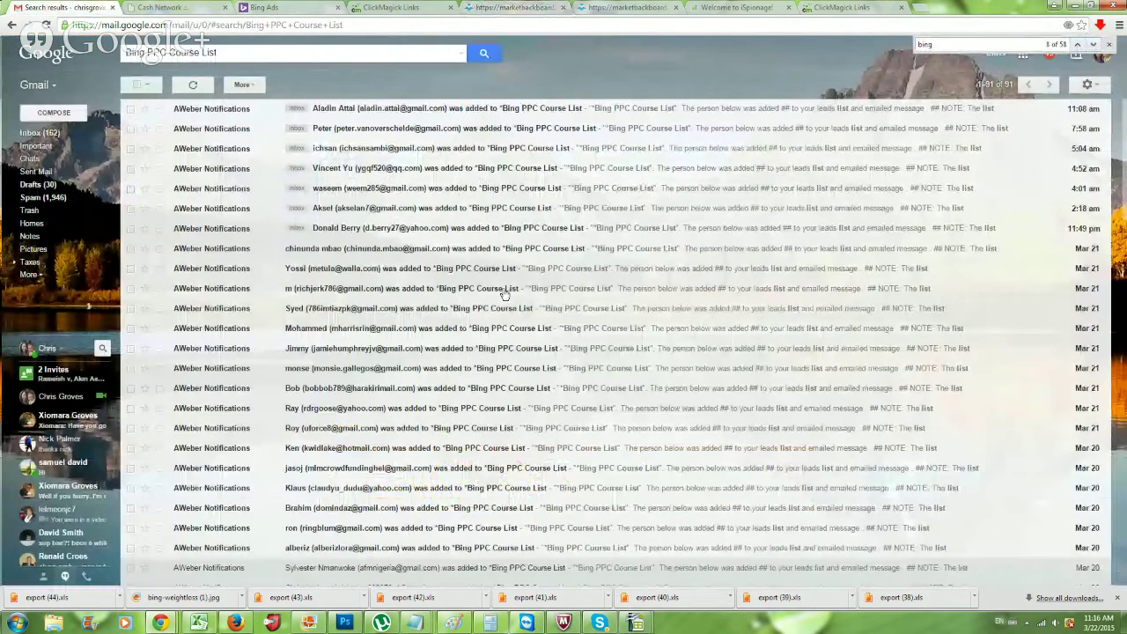
pyautogui.click(391, 7)
pyautogui.click(509, 6)
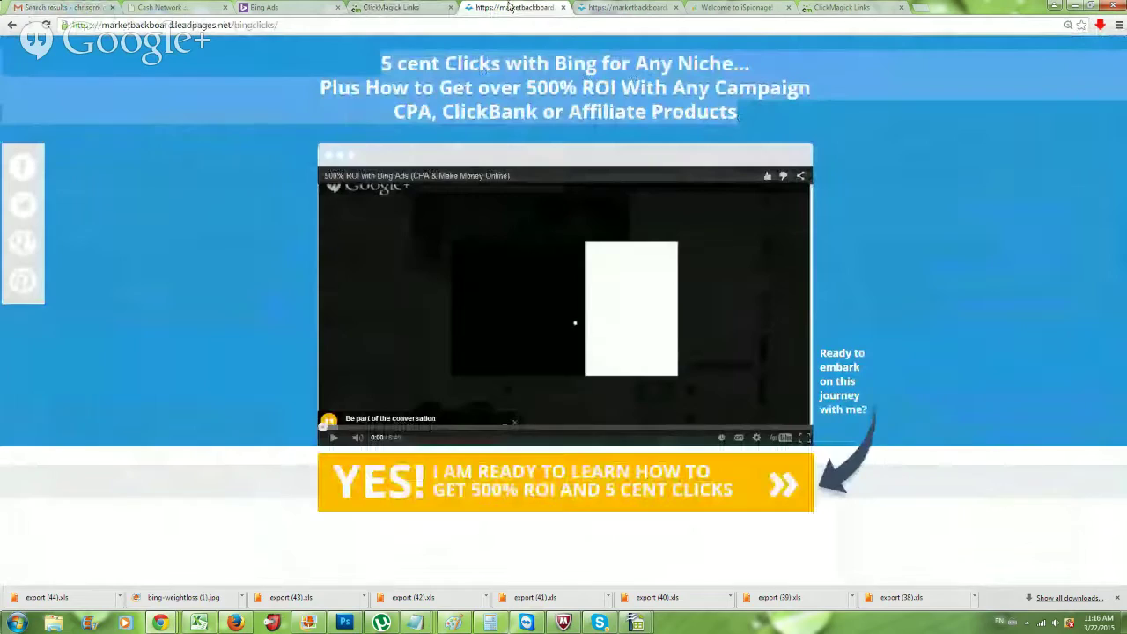
# Step: Open the bingclicks page's opt-in form, inspect its name and email fields, and dismiss it without submitting
pyautogui.click(463, 481)
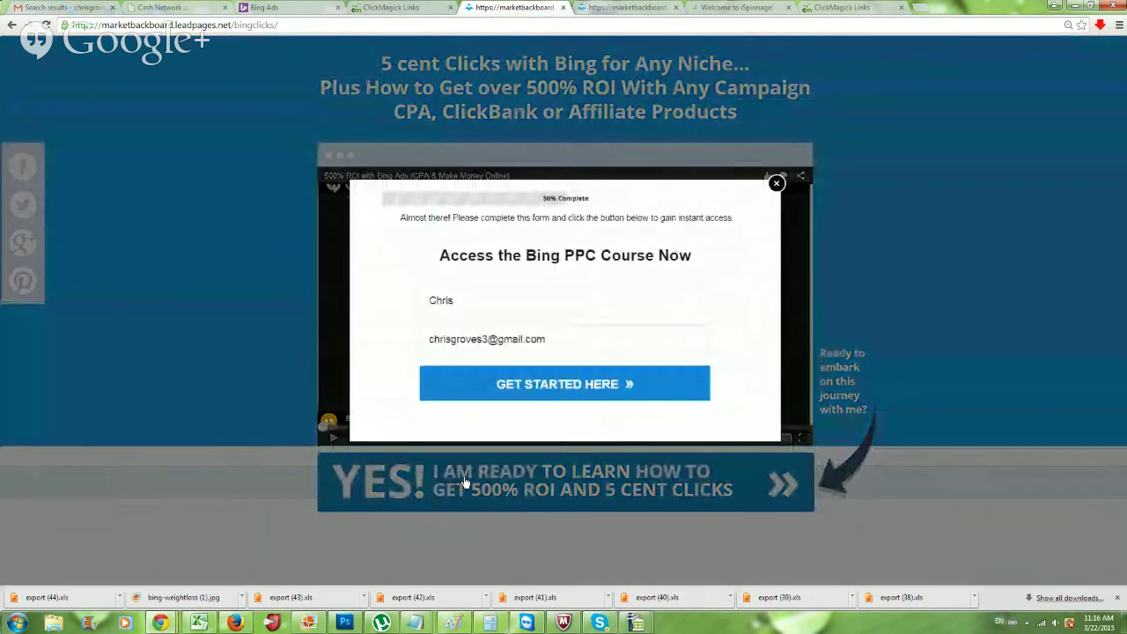
pyautogui.click(529, 300)
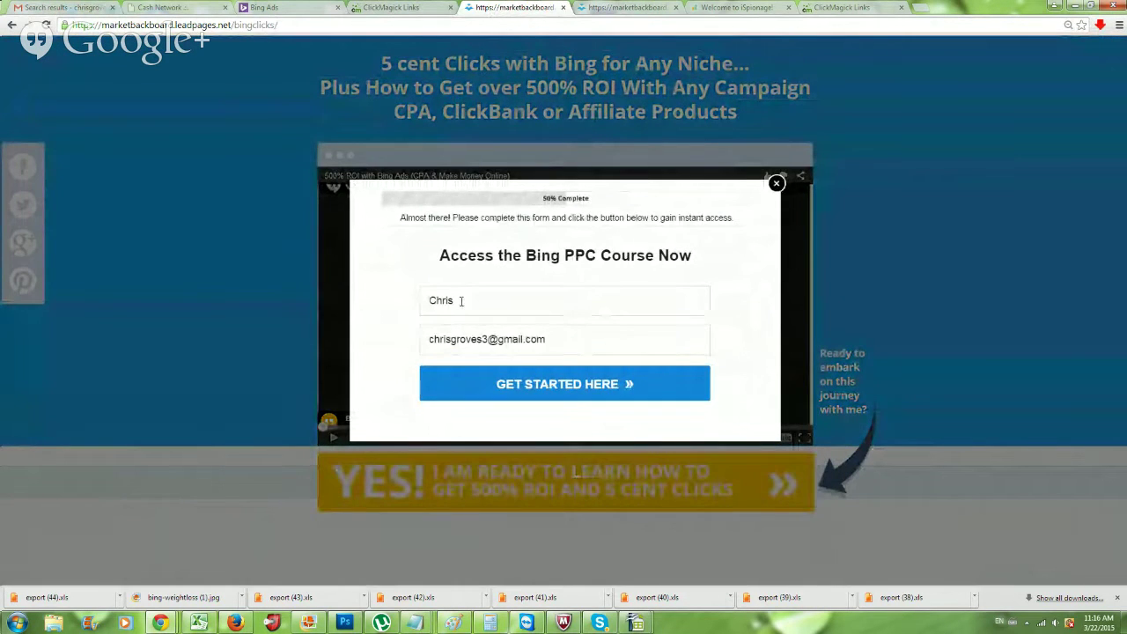
pyautogui.hotkey('ctrl', 'a')
pyautogui.press('Tab')
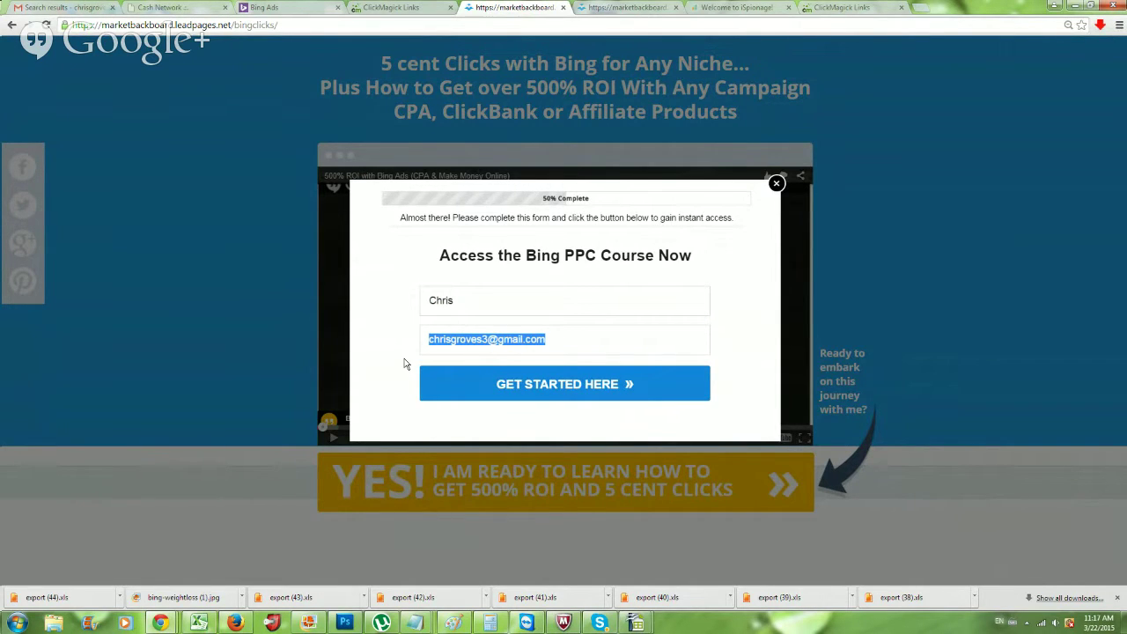
pyautogui.click(776, 184)
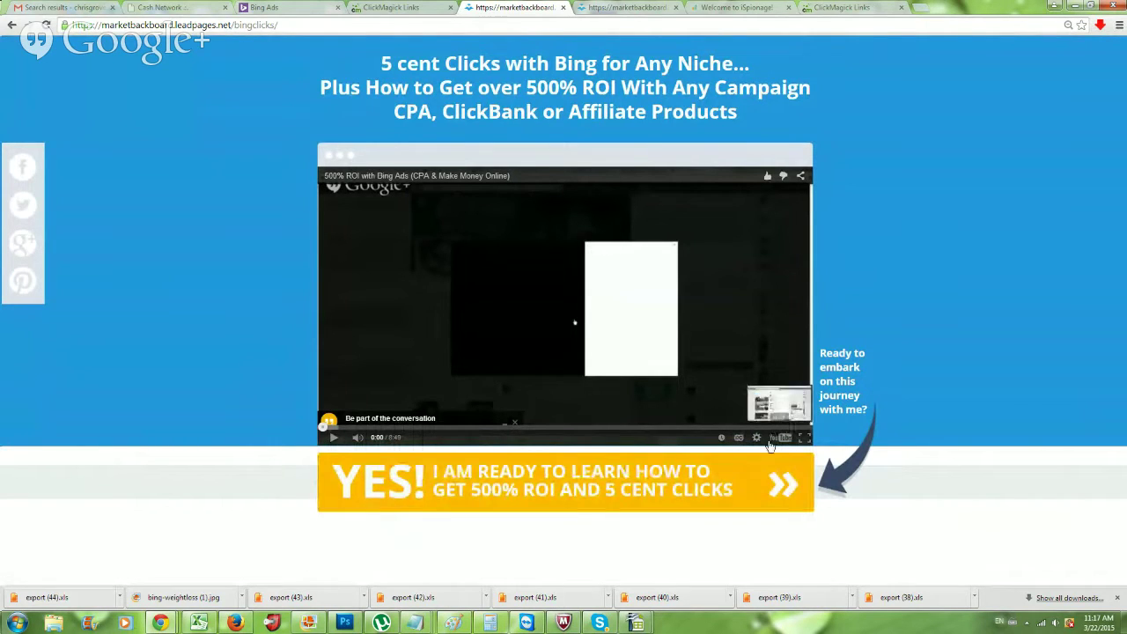
pyautogui.click(708, 482)
pyautogui.click(776, 183)
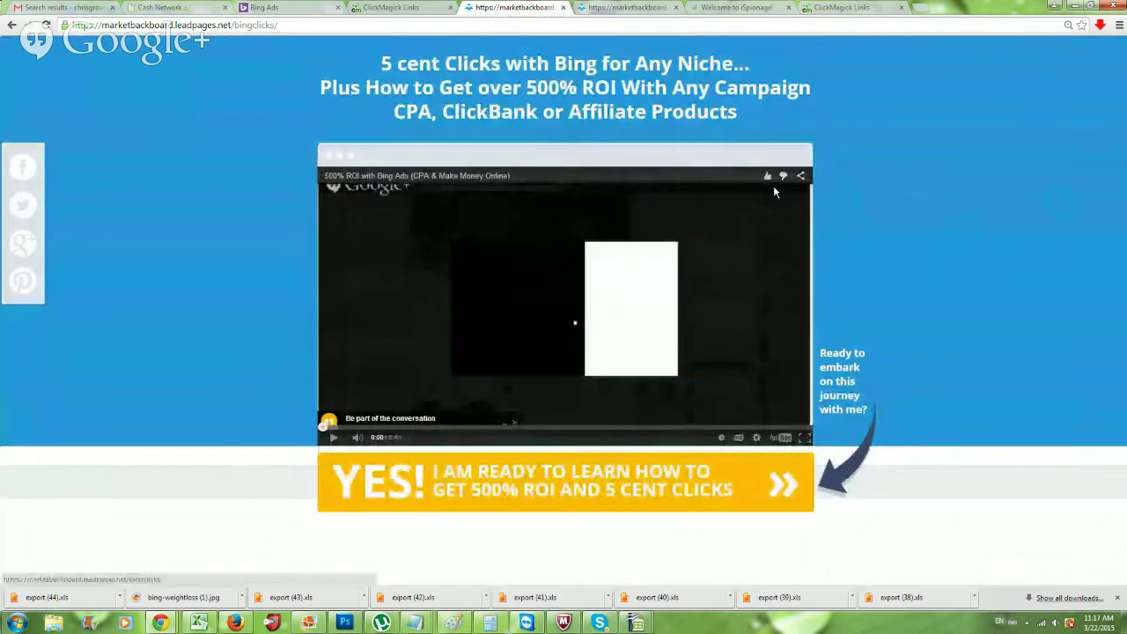
# Step: Open the opt-in form on the free-copy-paste landing page for comparison and dismiss it
pyautogui.click(627, 7)
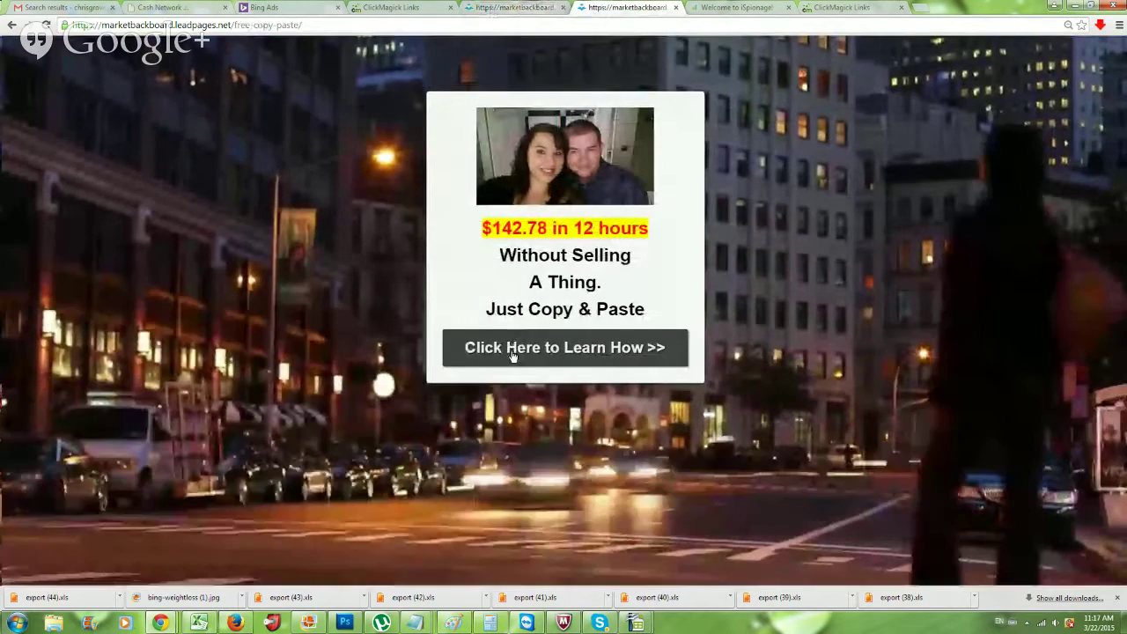
pyautogui.click(512, 350)
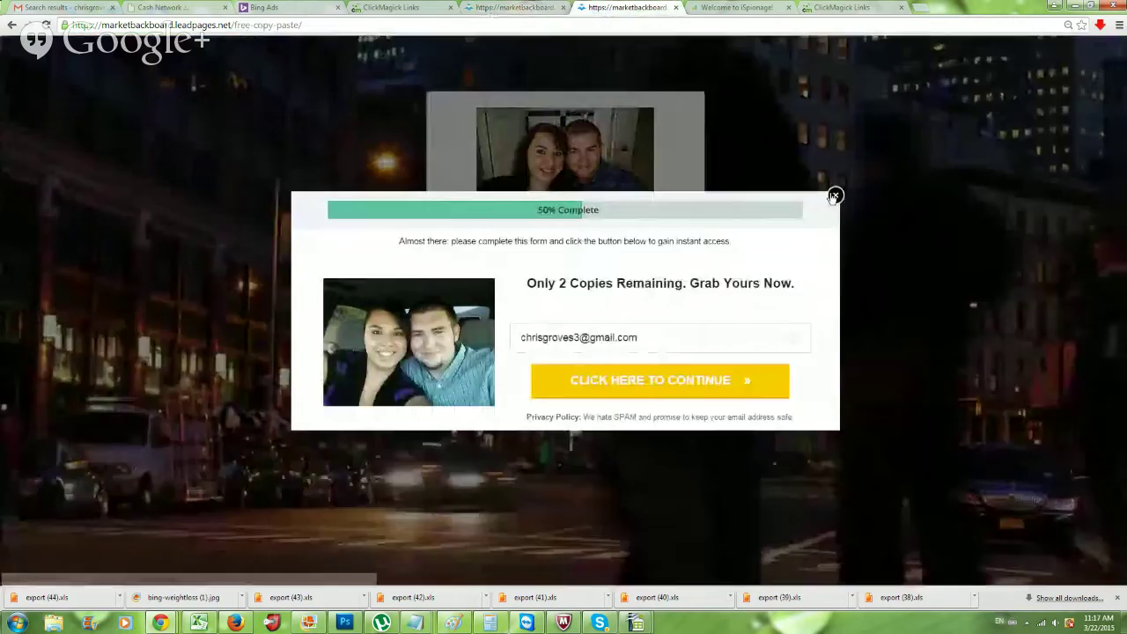
pyautogui.click(834, 195)
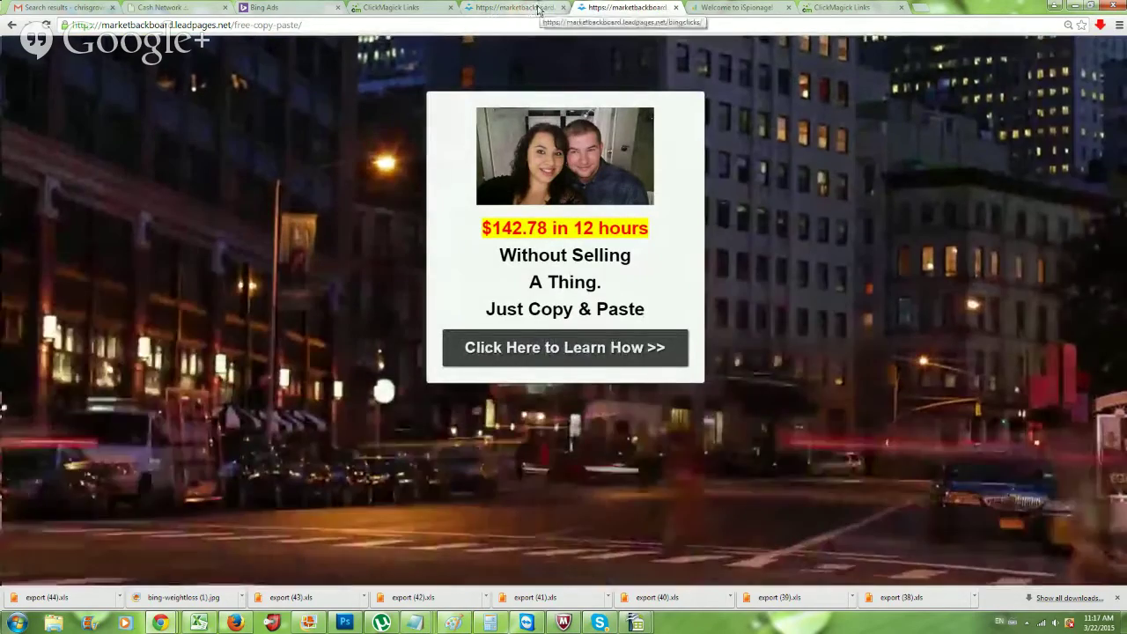
# Step: Compare the bingclicks landing page with the free-copy-paste page, ending on the bingclicks page
pyautogui.click(537, 9)
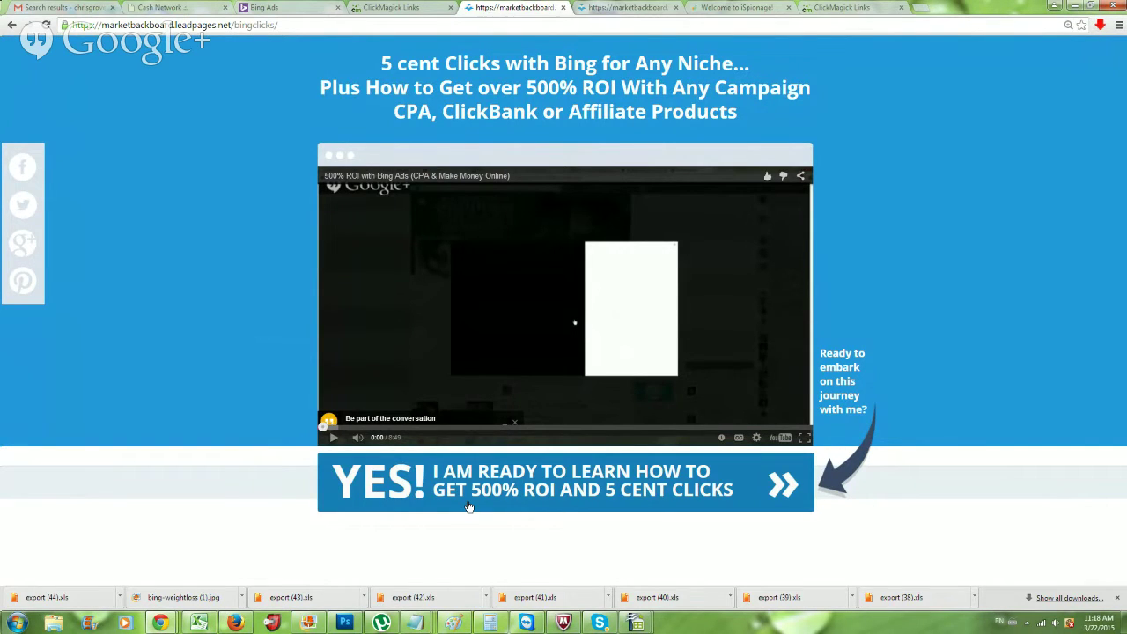
pyautogui.click(631, 7)
pyautogui.hotkey('ctrl', 'shift', 'Tab')
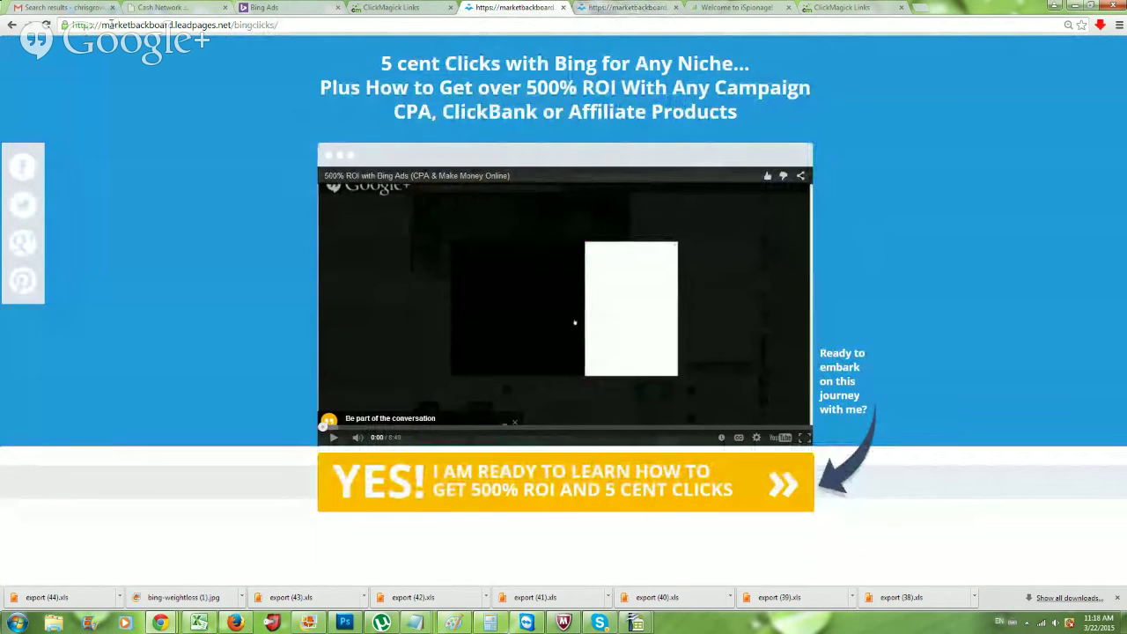
# Step: Highlight the leadpages part of the bingclicks page's web address and its full headline, then clear the selection
pyautogui.moveTo(163, 25); pyautogui.dragTo(224, 25)
pyautogui.click(248, 82)
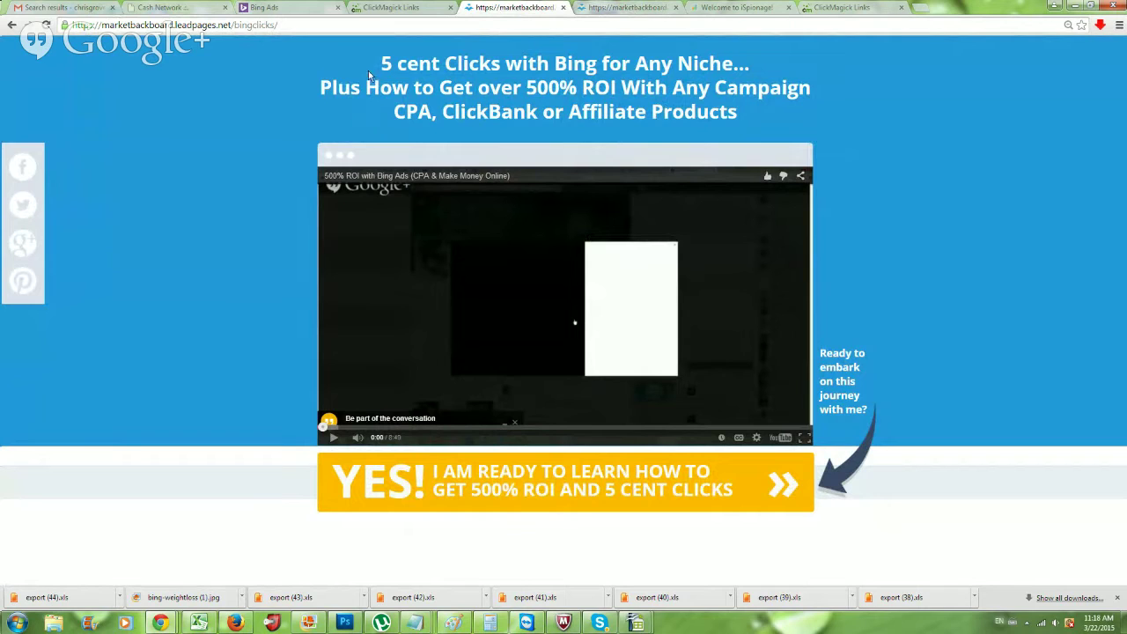
pyautogui.moveTo(375, 68); pyautogui.dragTo(773, 112)
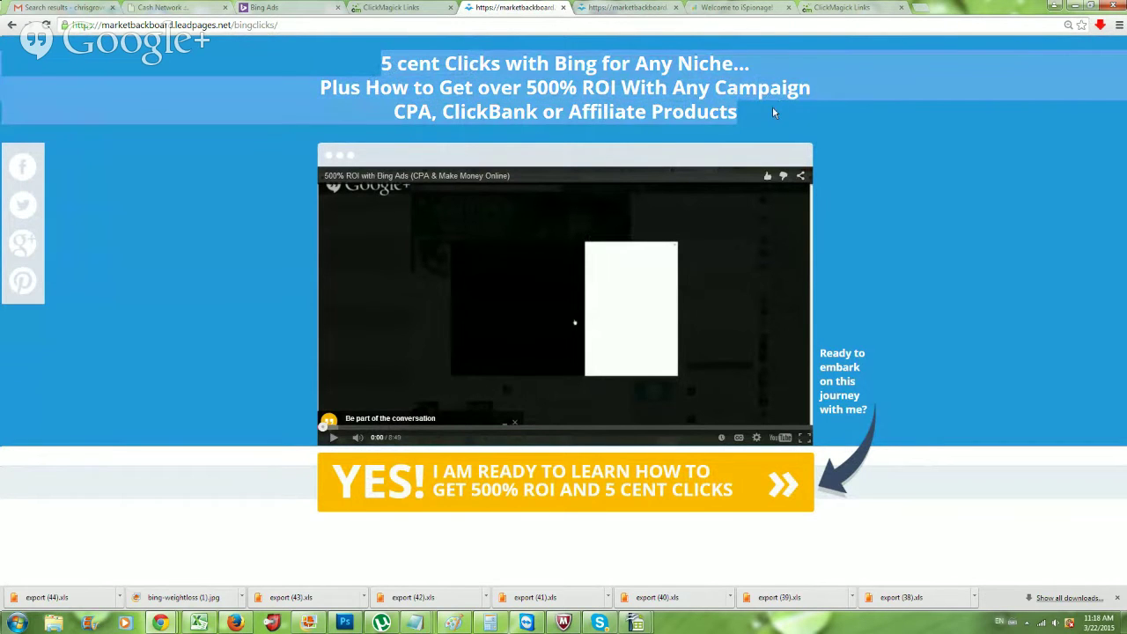
pyautogui.click(324, 150)
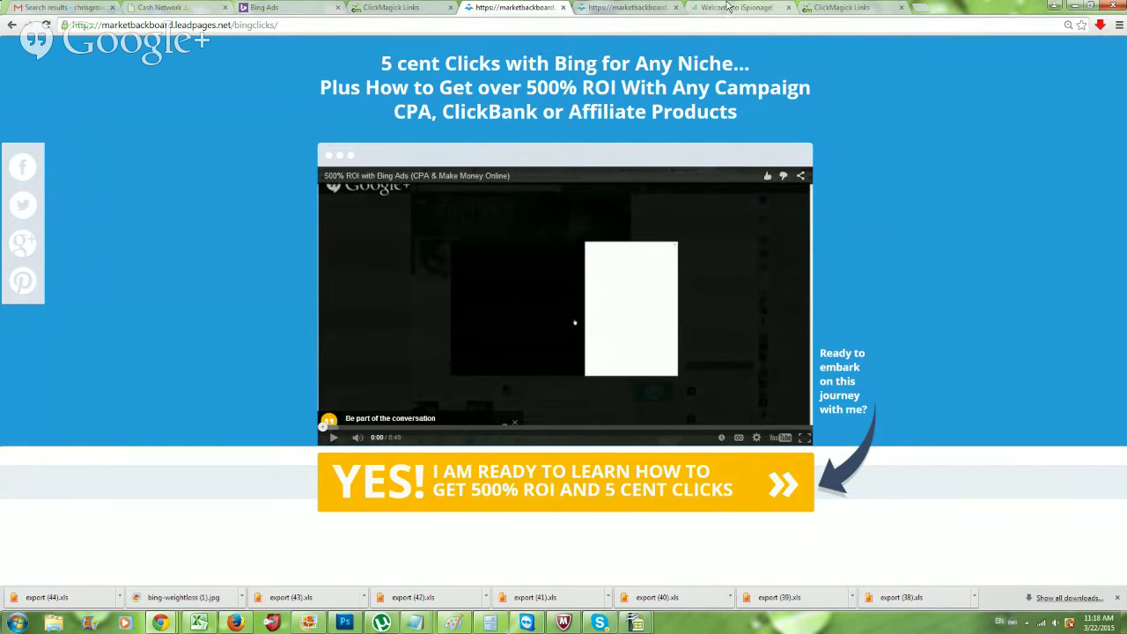
# Step: Switch to iSpionage and search it for the keyword "make money online" in the US
pyautogui.hotkey('ctrl', 'Tab')
pyautogui.hotkey('ctrl', 'Tab')
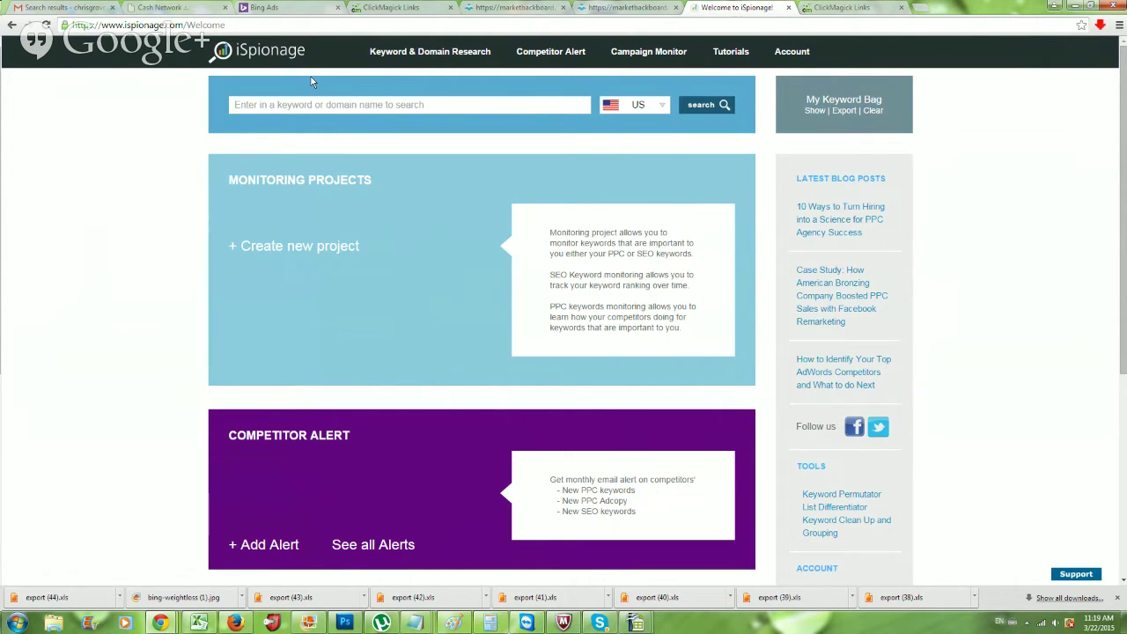
pyautogui.hotkey('ctrl', '+')
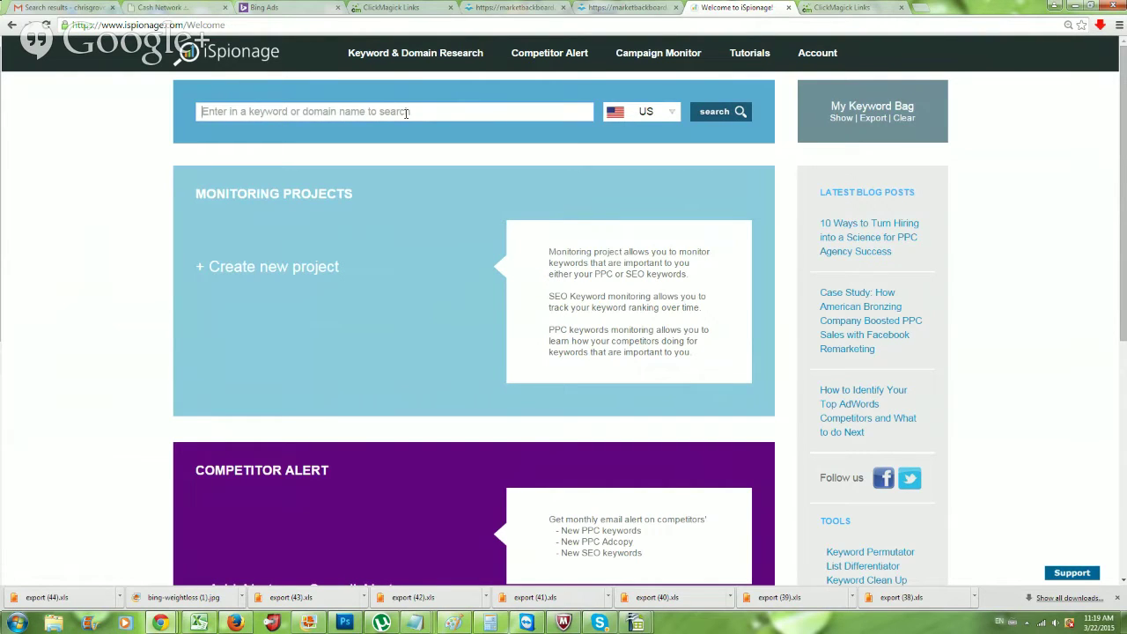
pyautogui.write('make money o')
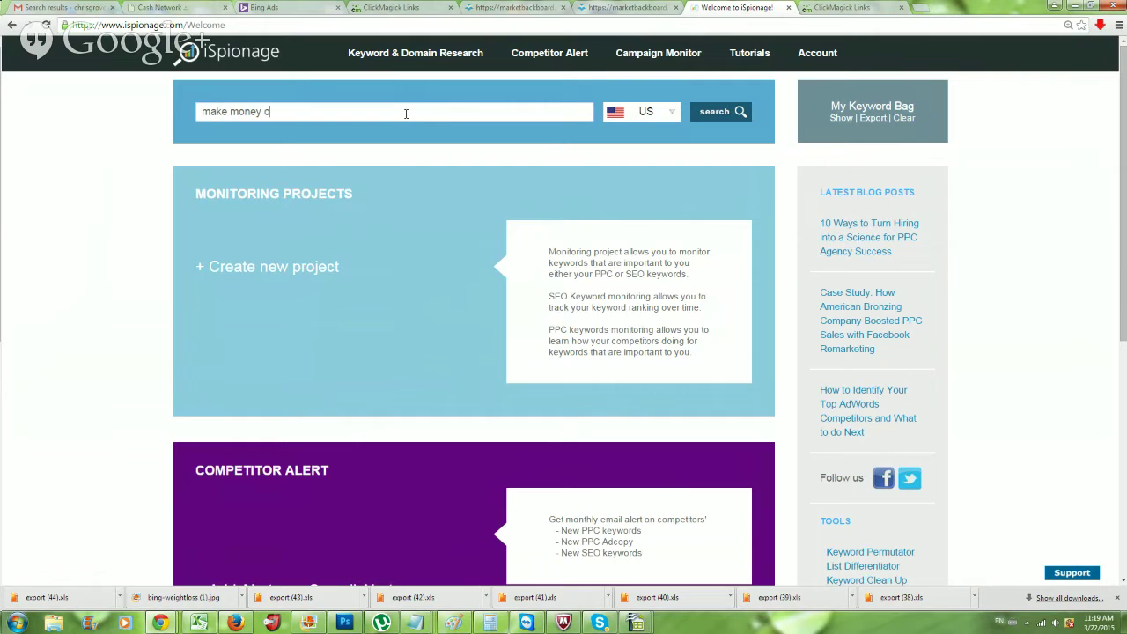
pyautogui.write('nline')
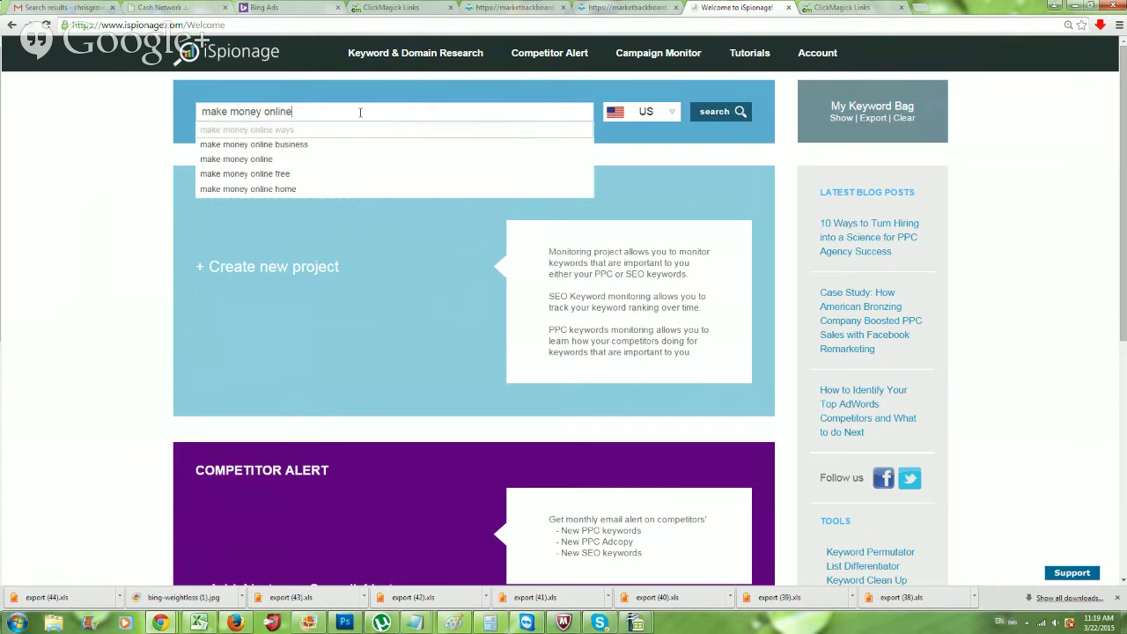
pyautogui.click(718, 120)
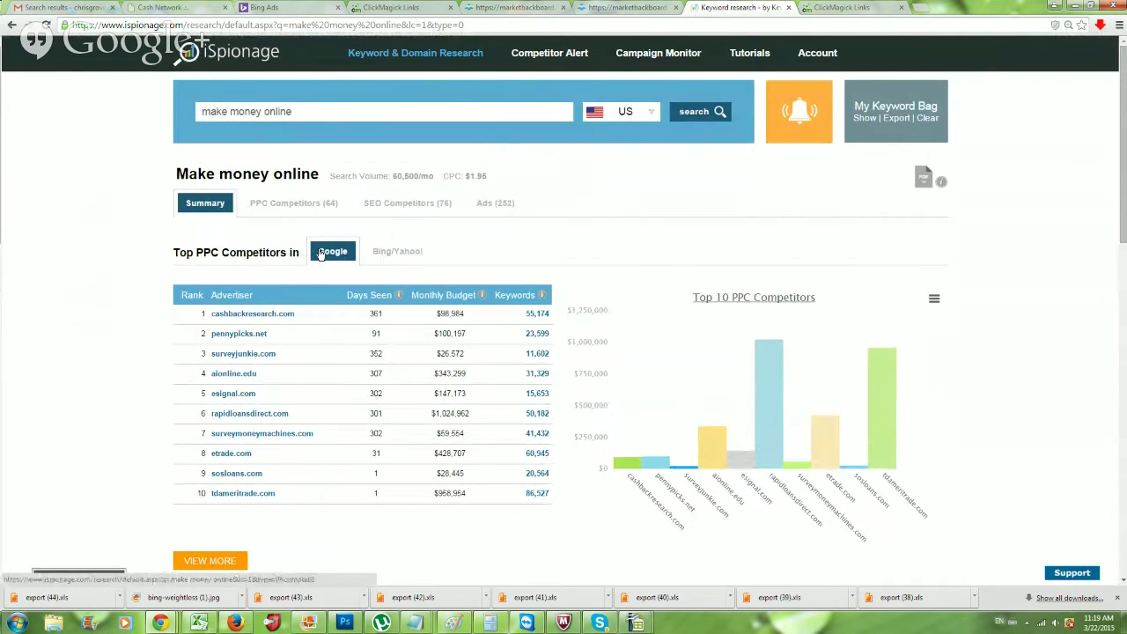
# Step: Show the top Bing/Yahoo! PPC competitors for the keyword and inspect the advertisers' Days Seen figures at a larger zoom
pyautogui.click(398, 257)
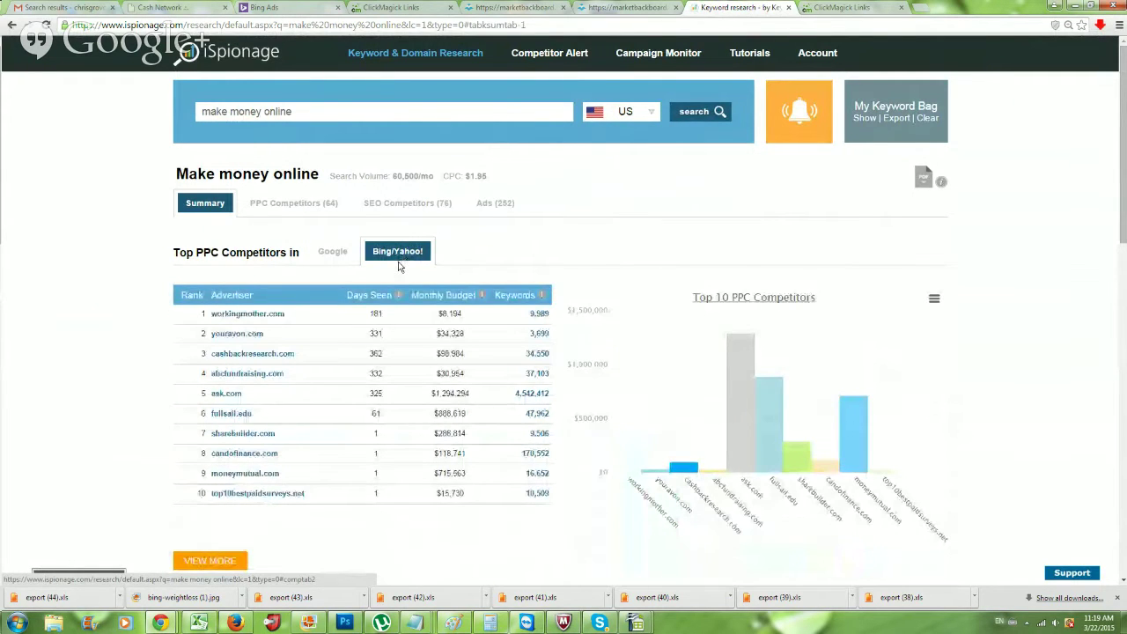
pyautogui.moveTo(374, 298)
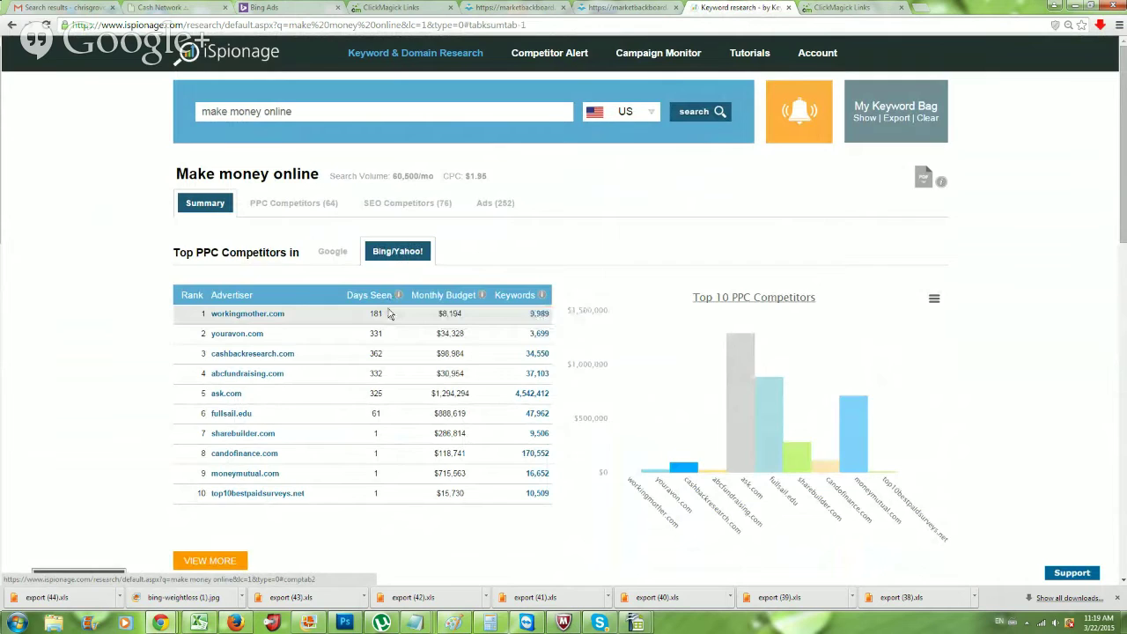
pyautogui.hotkey('ctrl', '+')
pyautogui.hotkey('ctrl', '+')
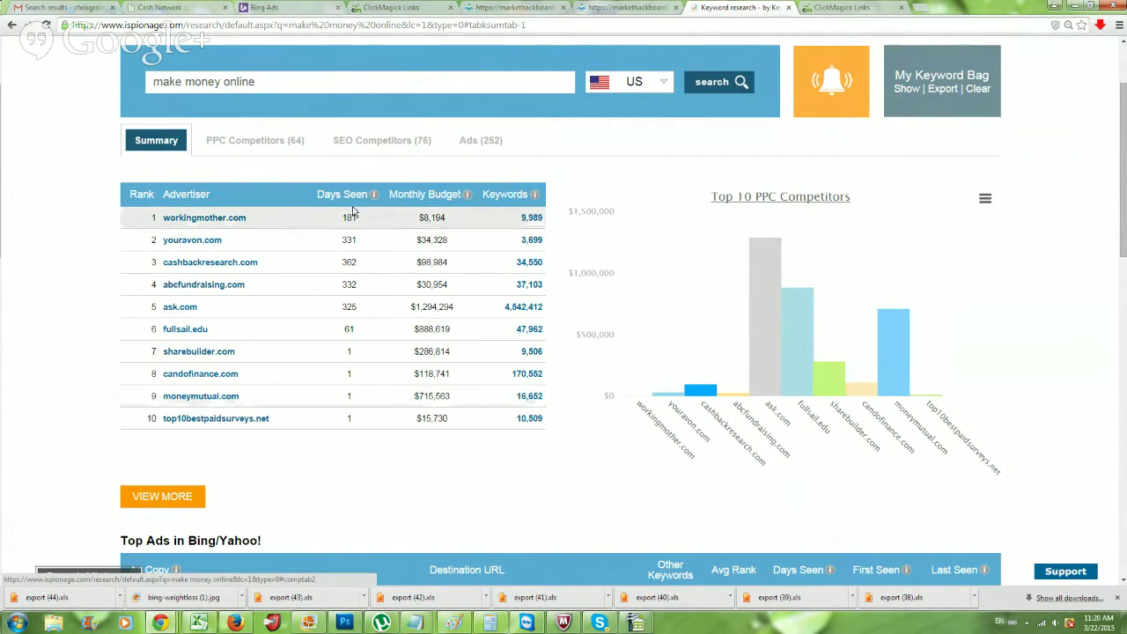
pyautogui.moveTo(371, 202)
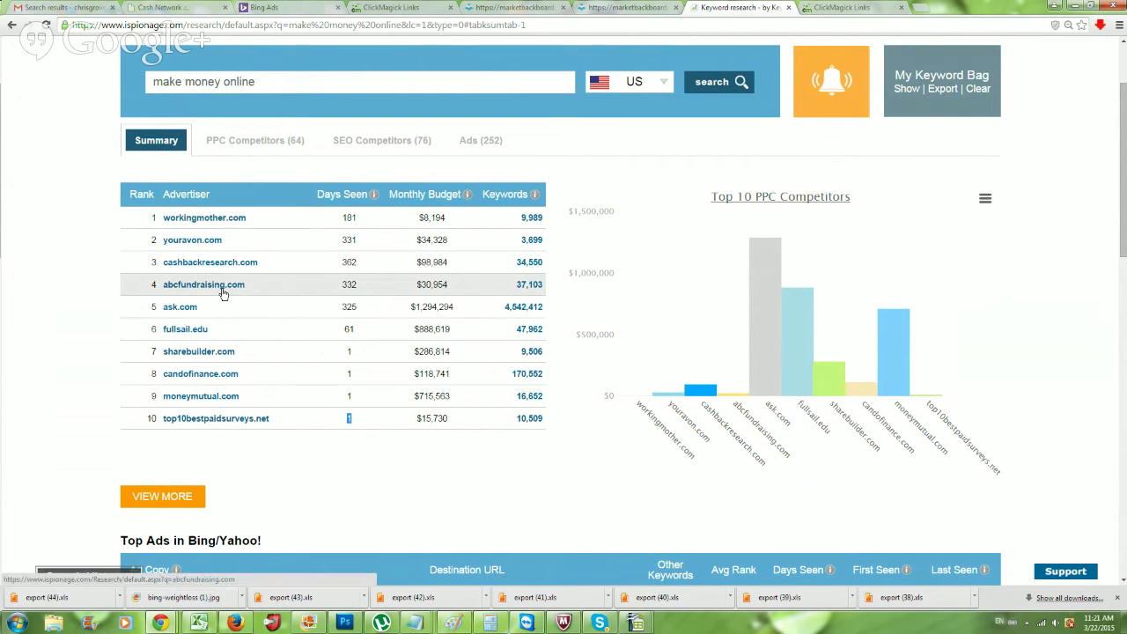
# Step: Visit the cashbackresearch.com website in a new tab, highlight its Survey Dashboard heading, and close the tab
pyautogui.moveTo(273, 262); pyautogui.dragTo(167, 272)
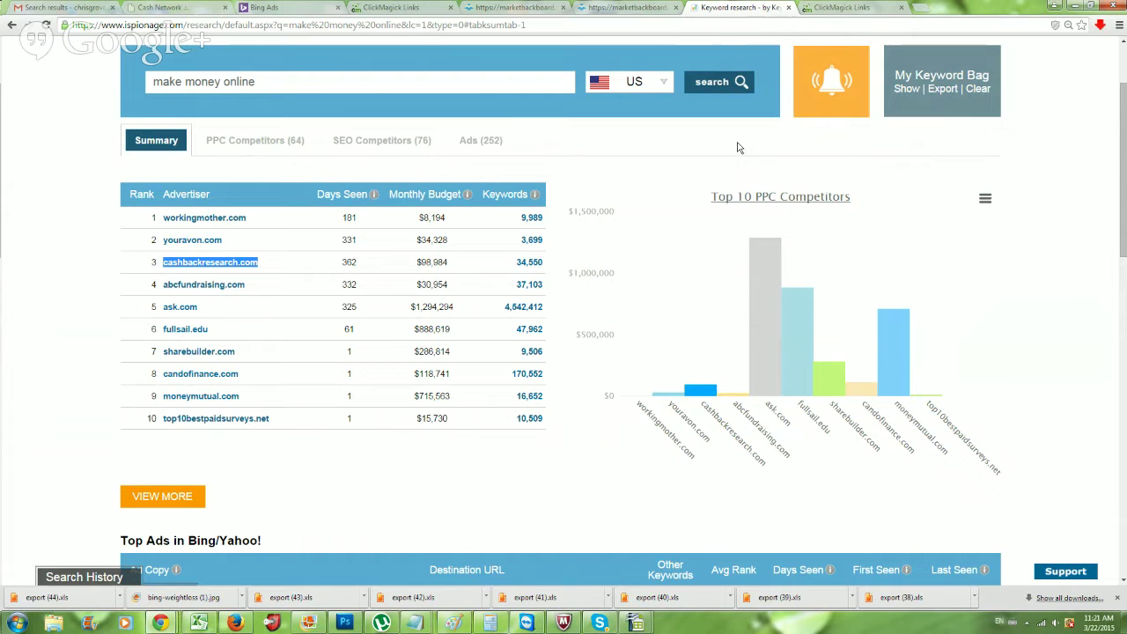
pyautogui.click(925, 9)
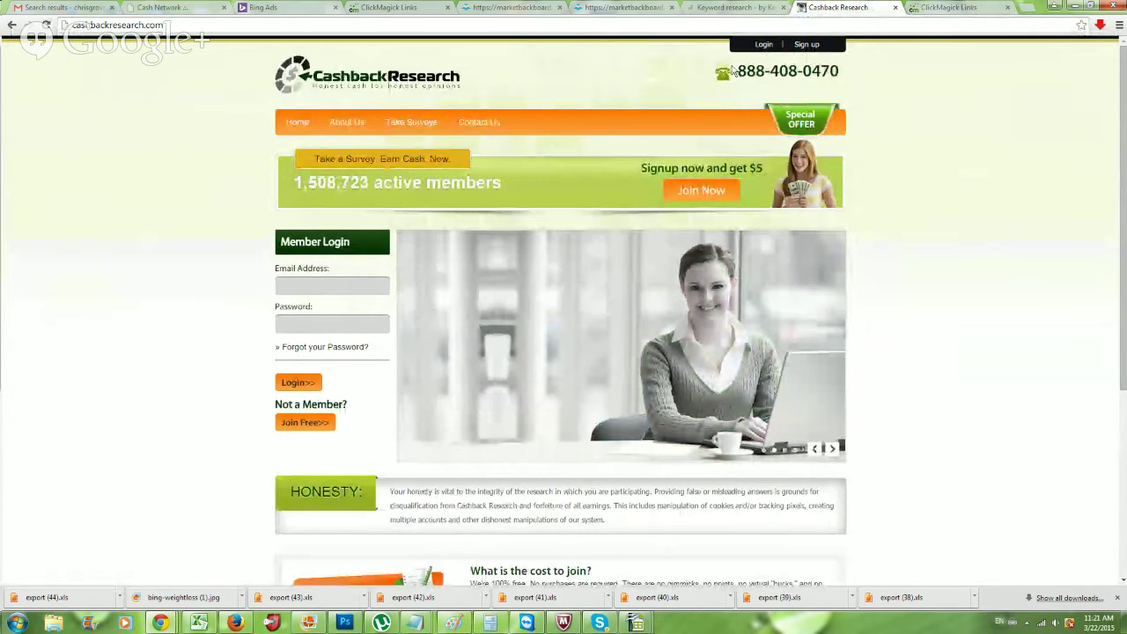
pyautogui.scroll(-3, 580, 266)
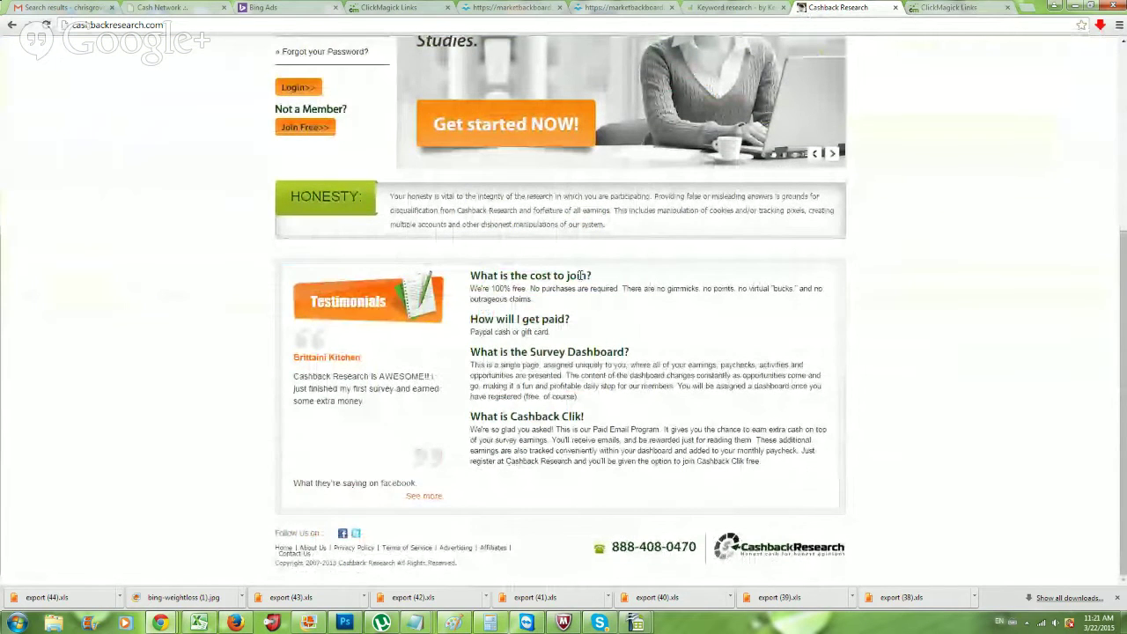
pyautogui.moveTo(509, 352); pyautogui.dragTo(618, 351)
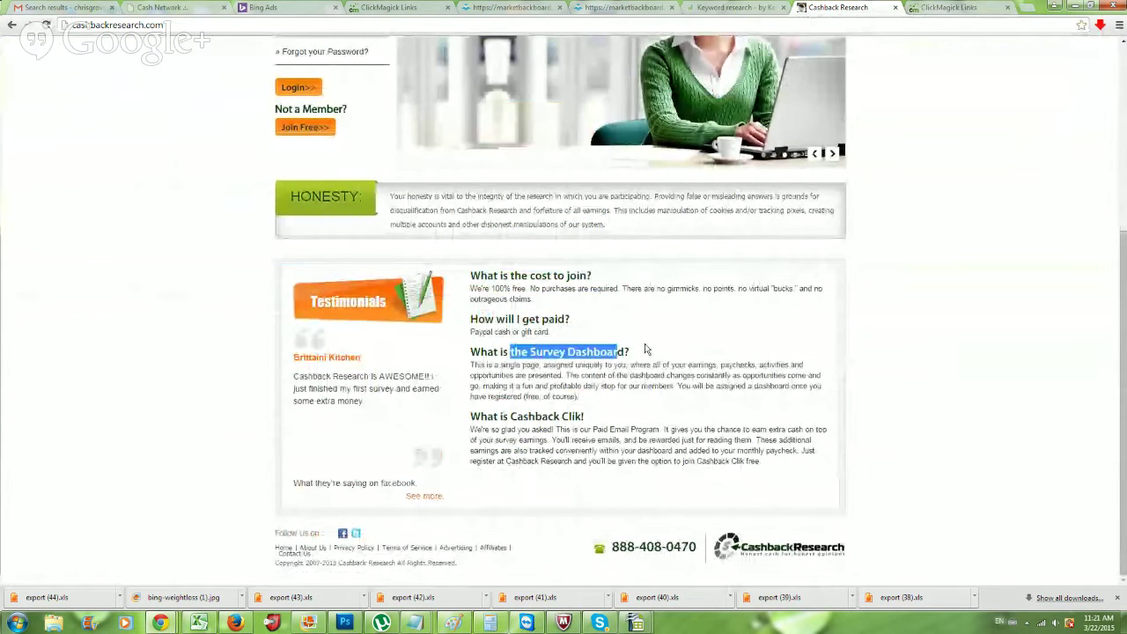
pyautogui.click(895, 7)
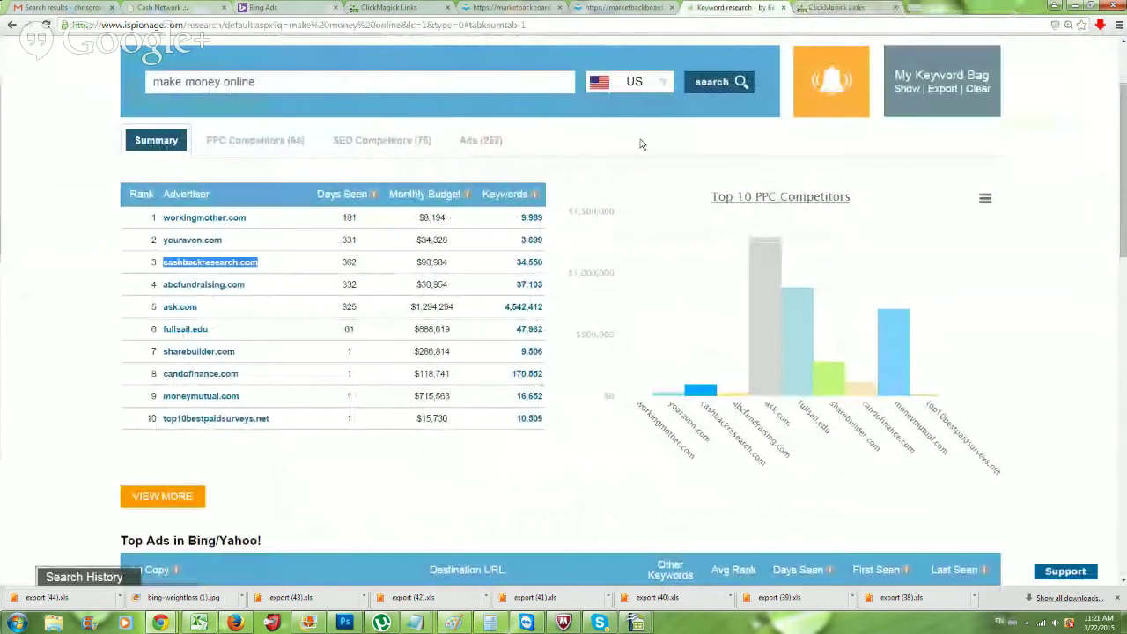
# Step: Open the iSpionage report for cashbackresearch.com and show its top PPC keywords in Bing/Yahoo!
pyautogui.scroll(2, 297, 355)
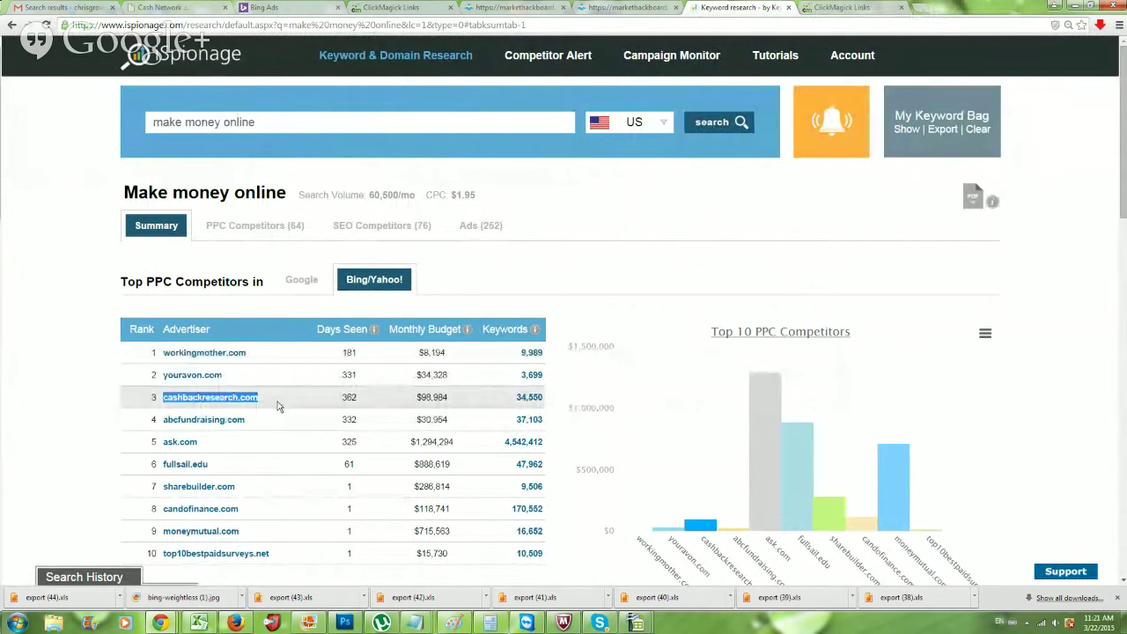
pyautogui.click(243, 399)
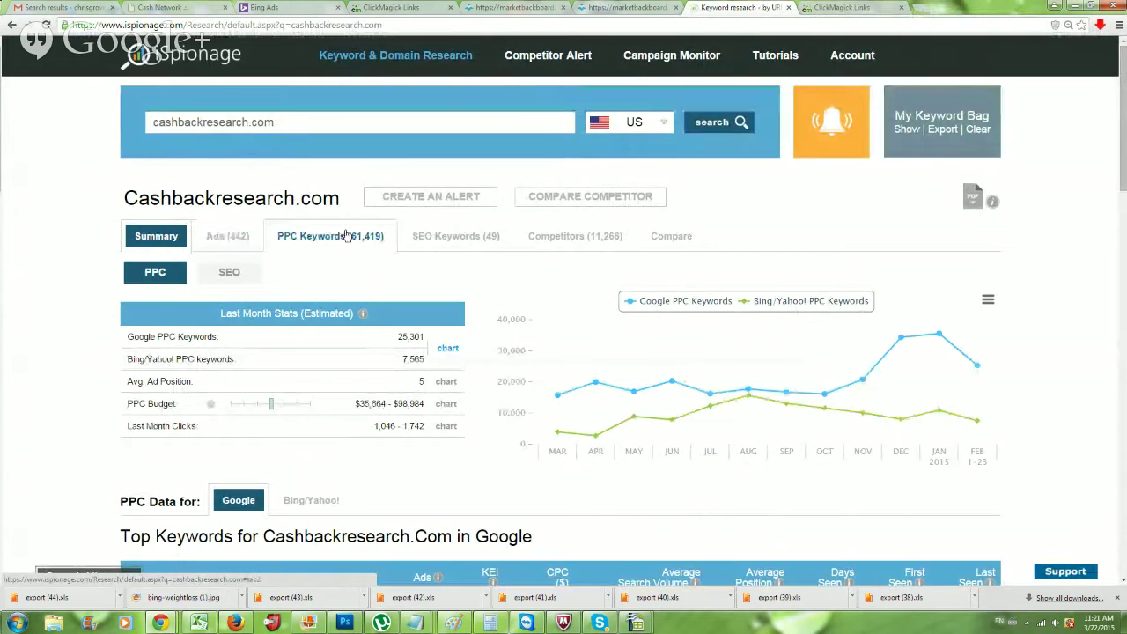
pyautogui.scroll(-2, 321, 250)
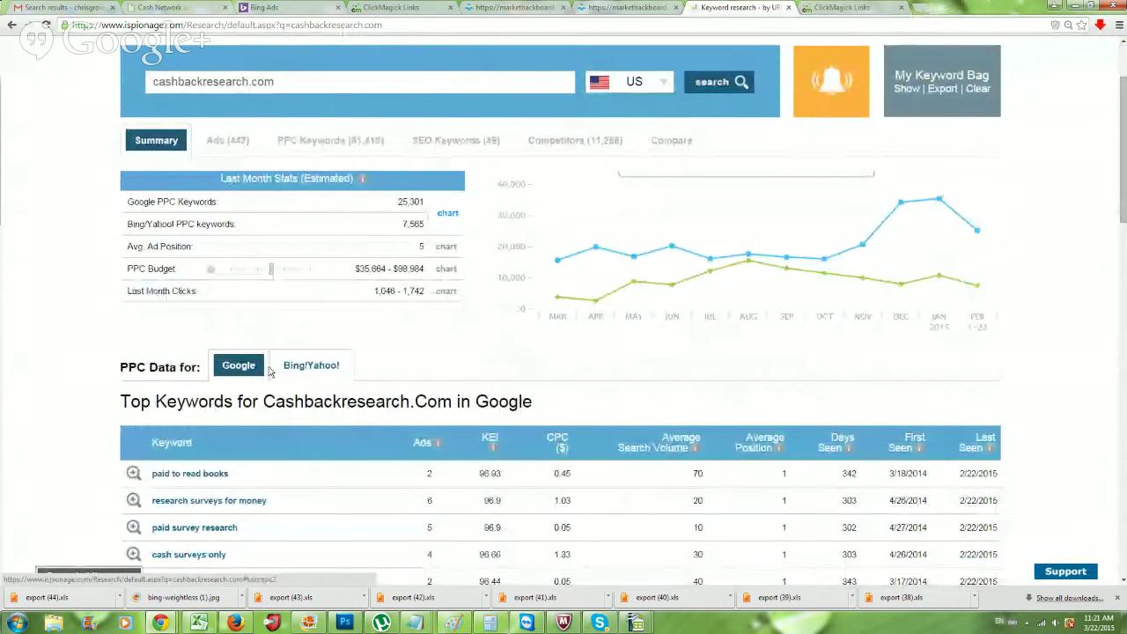
pyautogui.click(286, 374)
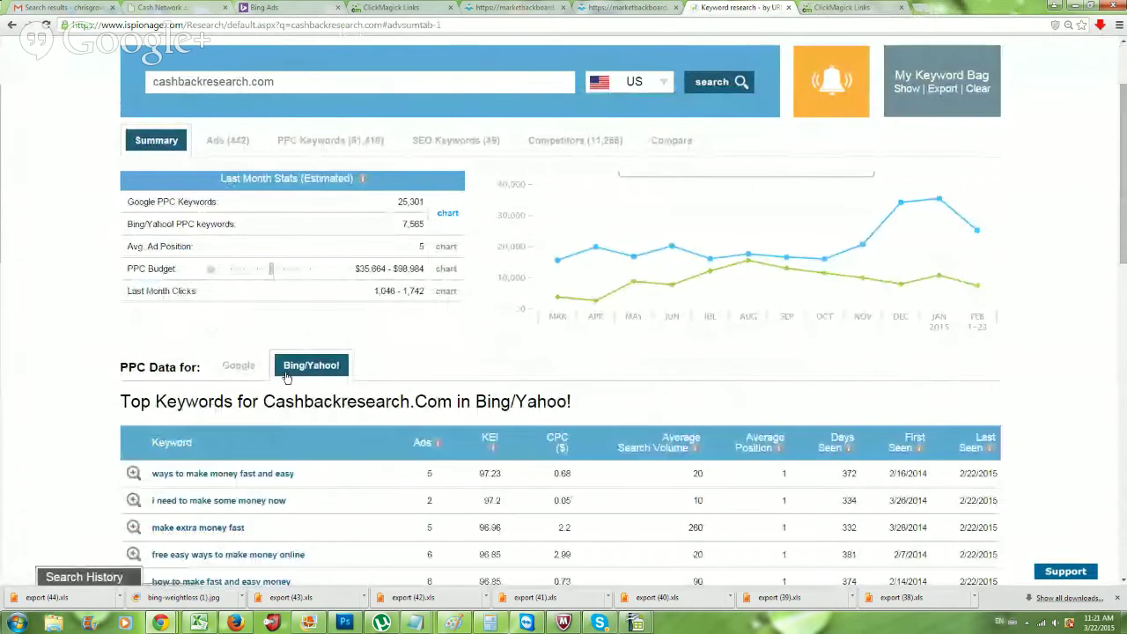
pyautogui.scroll(2, 287, 379)
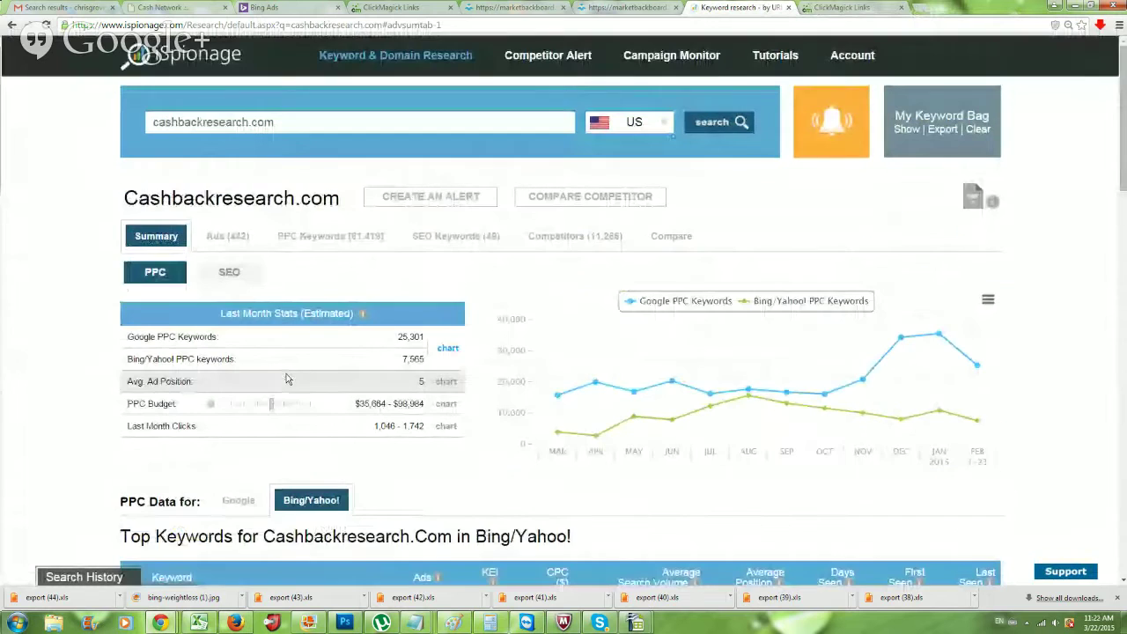
# Step: Open the full PPC keyword list of cashbackresearch.com for Bing/Yahoo! and skim through its keywords
pyautogui.click(334, 241)
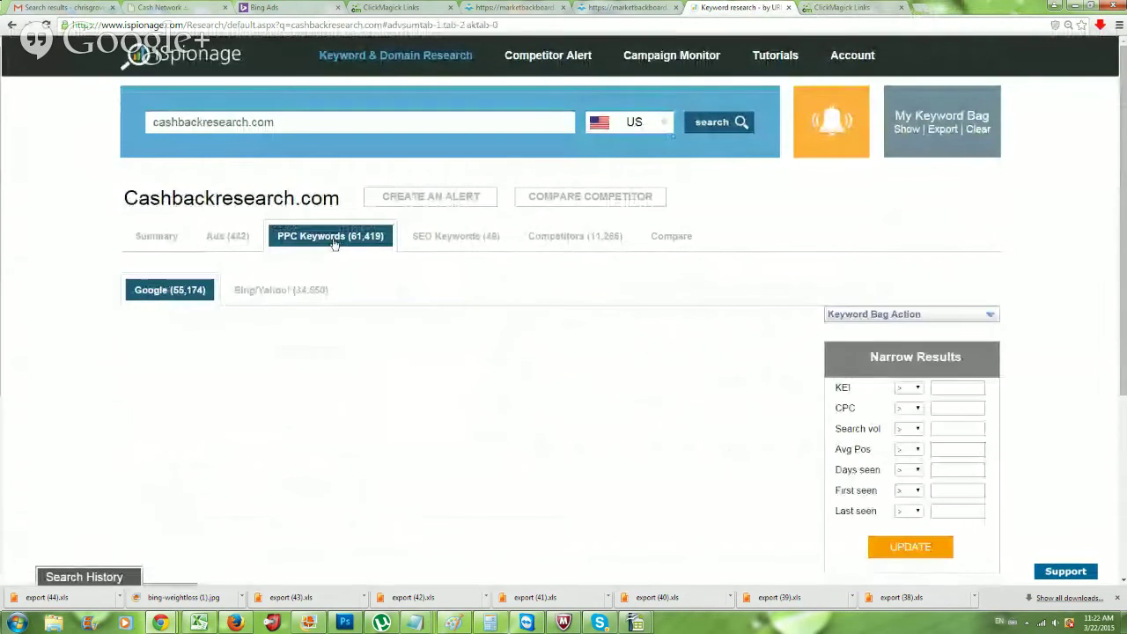
pyautogui.click(253, 294)
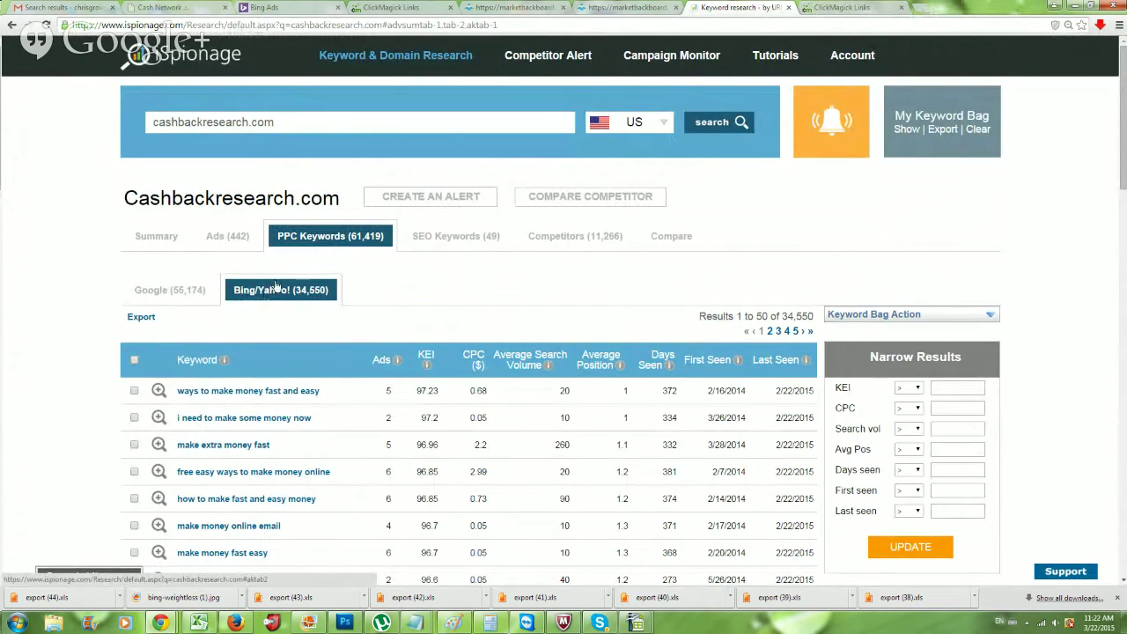
pyautogui.scroll(-3, 352, 291)
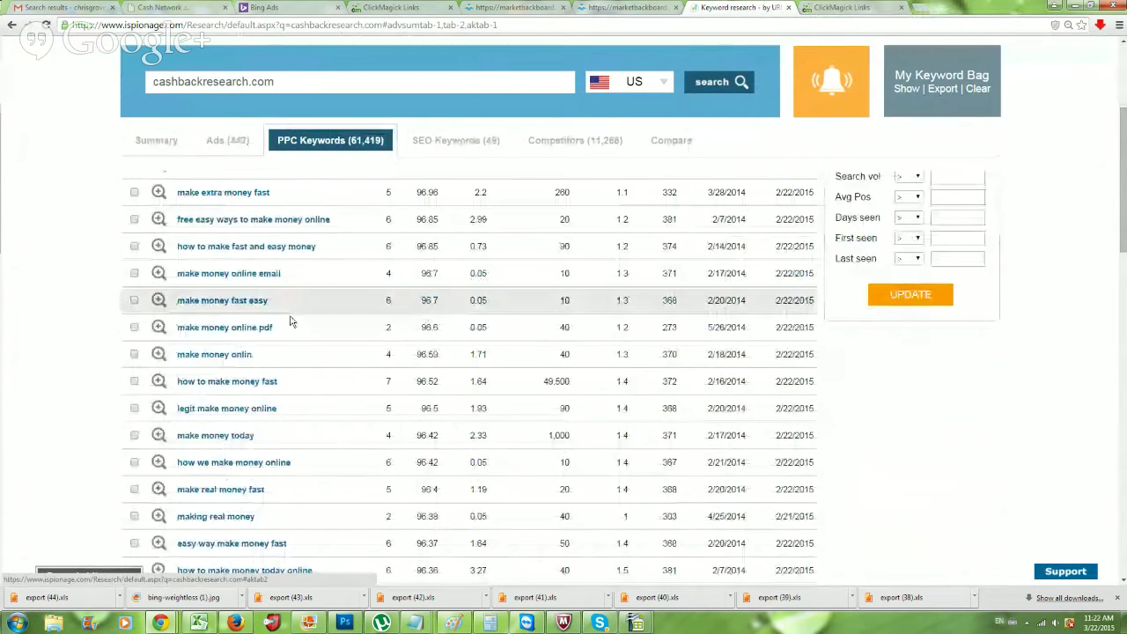
pyautogui.scroll(2, 352, 264)
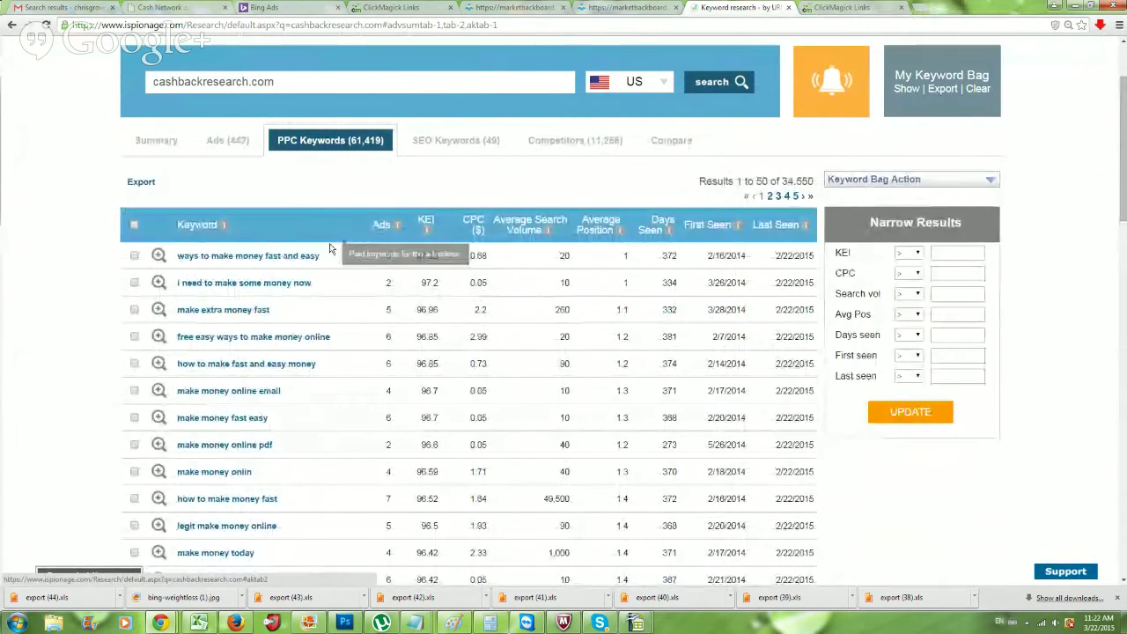
pyautogui.scroll(1, 326, 299)
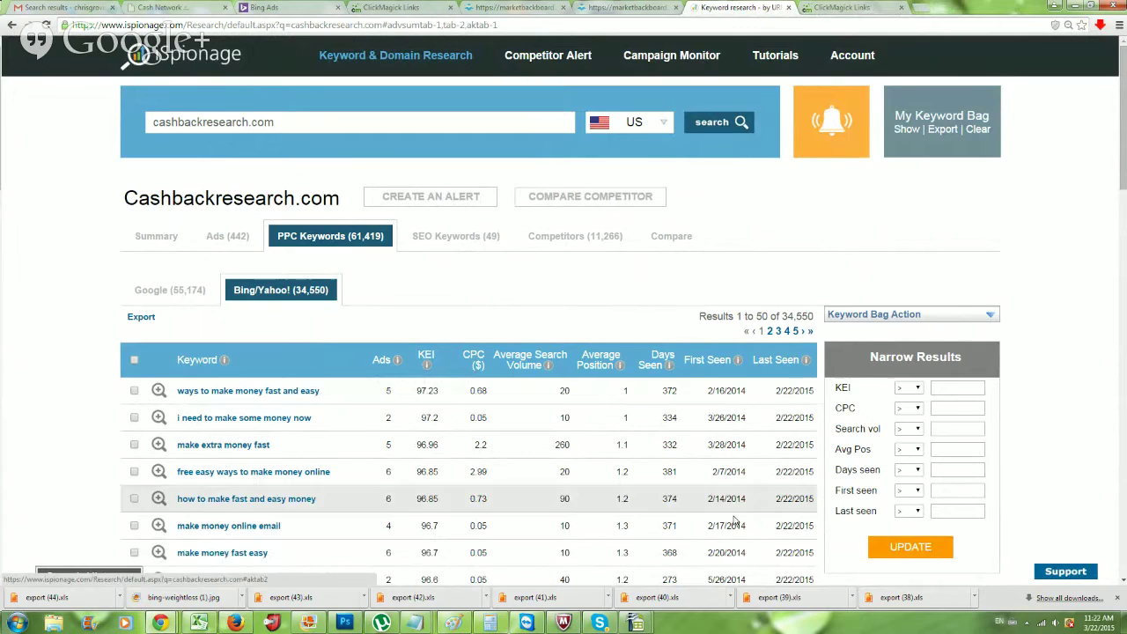
# Step: Minimize the browser, move the preselling notes aside, and clear the blank Notepad and keyword spreadsheet windows from the desktop
pyautogui.click(1081, 7)
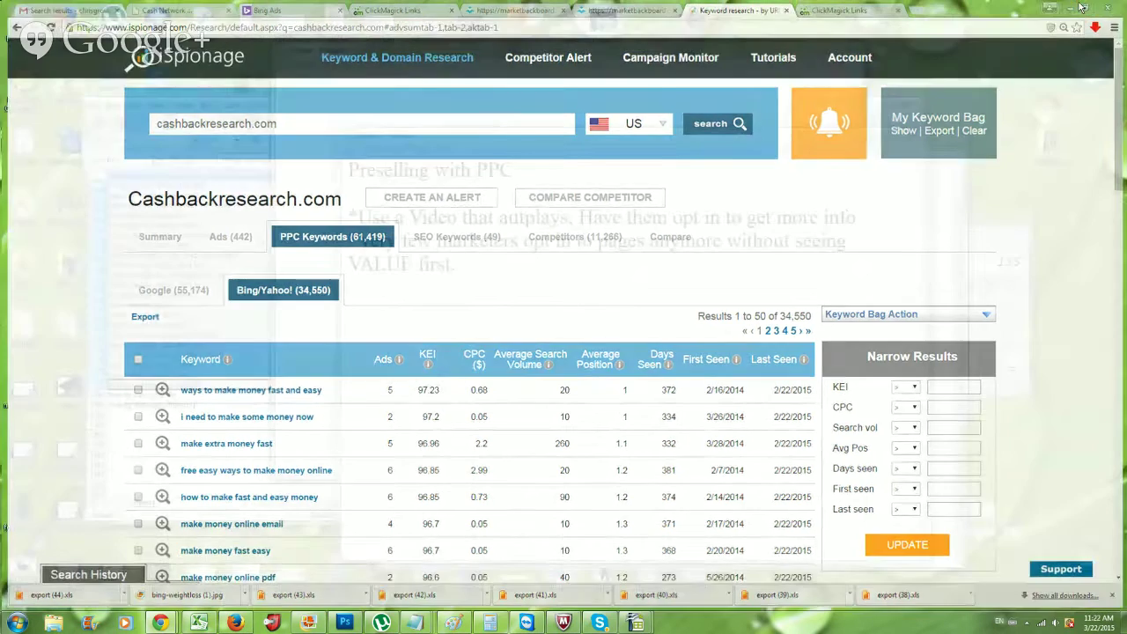
pyautogui.moveTo(775, 125); pyautogui.dragTo(633, 248)
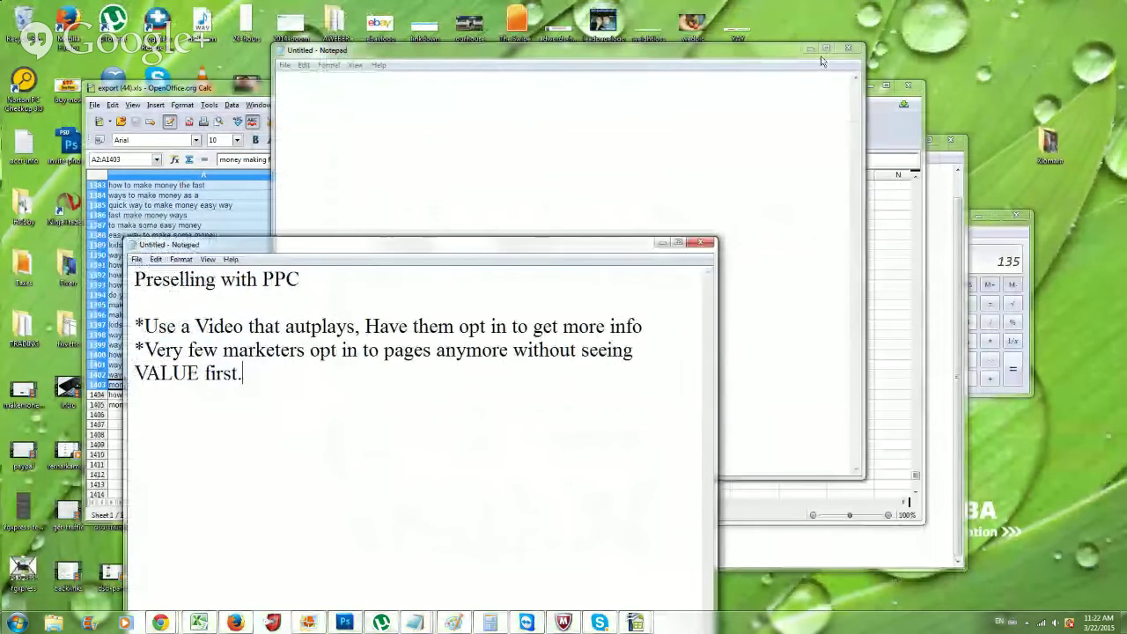
pyautogui.click(810, 48)
pyautogui.click(866, 89)
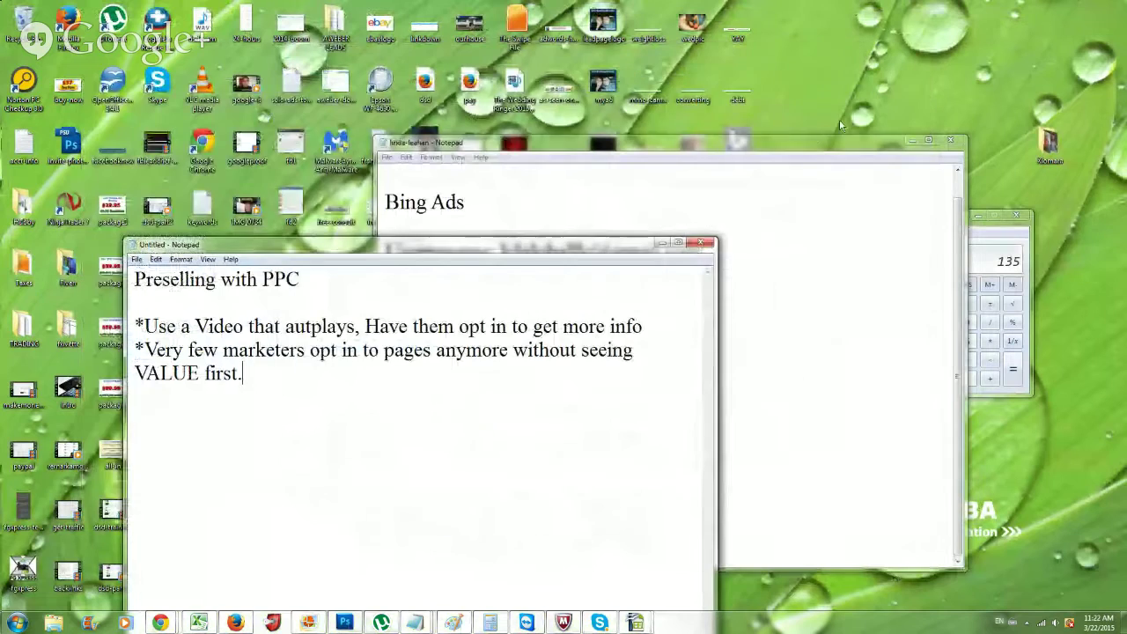
pyautogui.moveTo(841, 92); pyautogui.dragTo(335, 109)
pyautogui.click(742, 150)
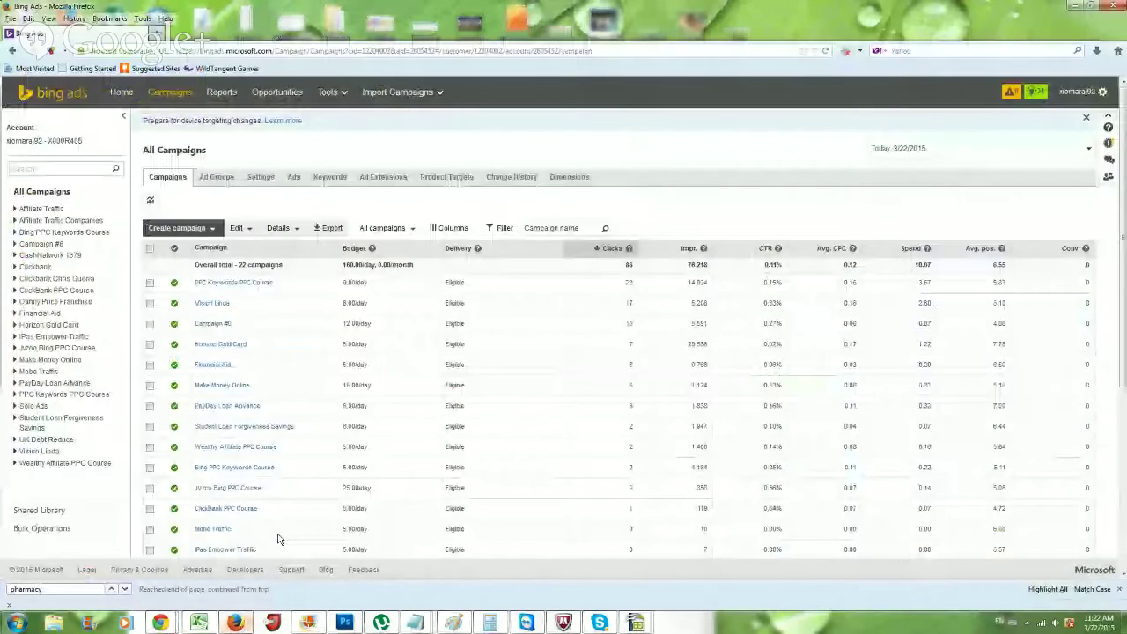
# Step: View the Bing Ads campaigns in Firefox and return to the iSpionage keyword report in Chrome
pyautogui.click(330, 91)
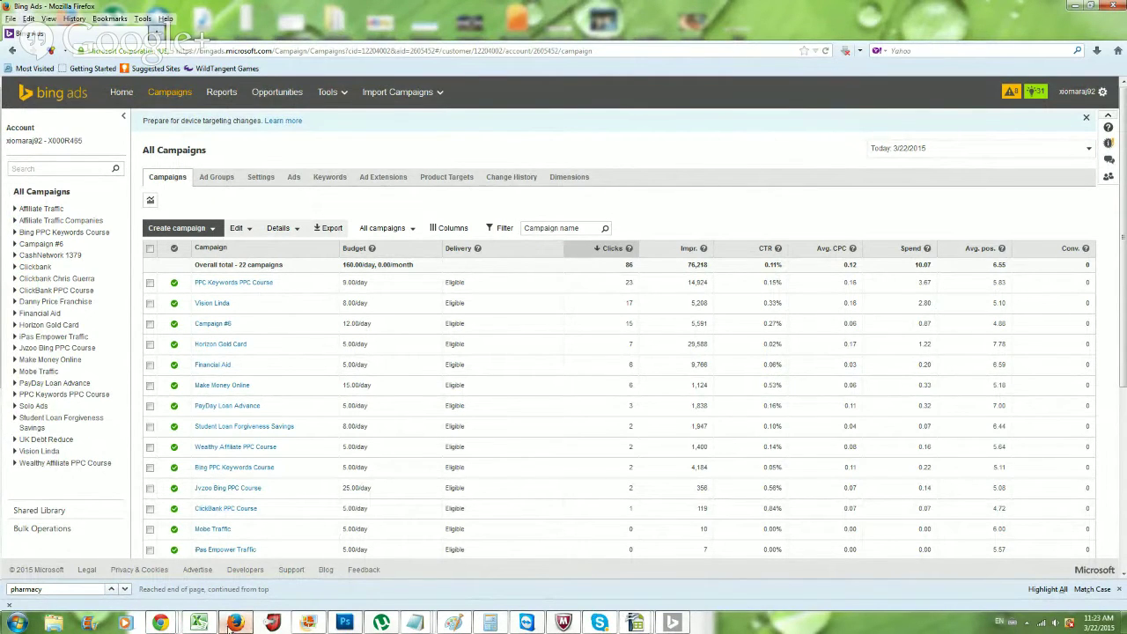
pyautogui.moveTo(159, 623)
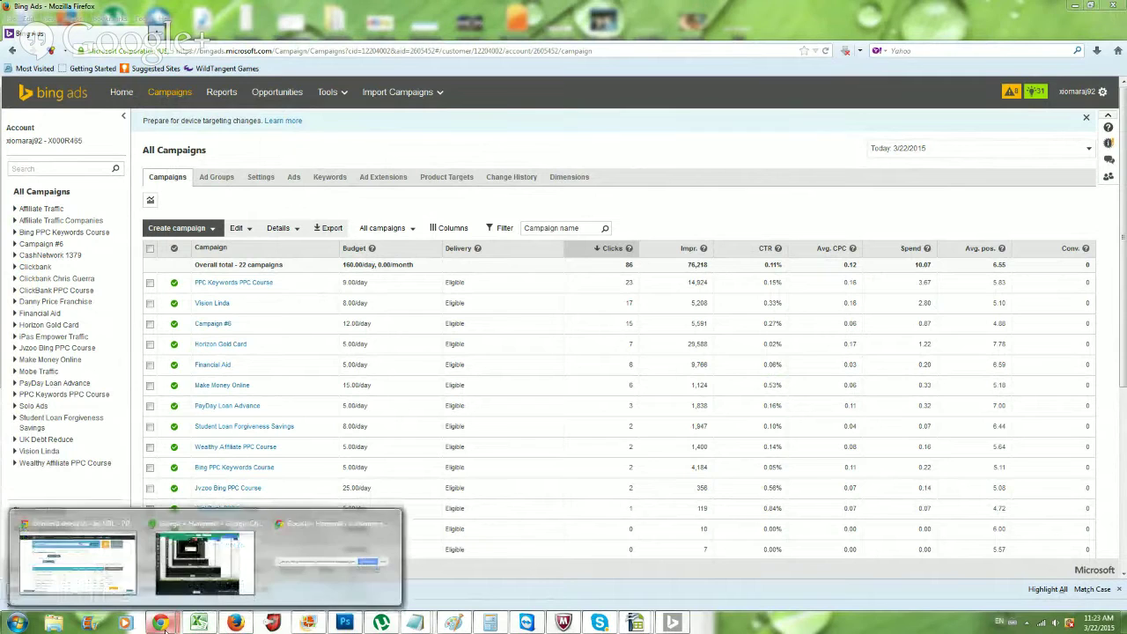
pyautogui.click(126, 573)
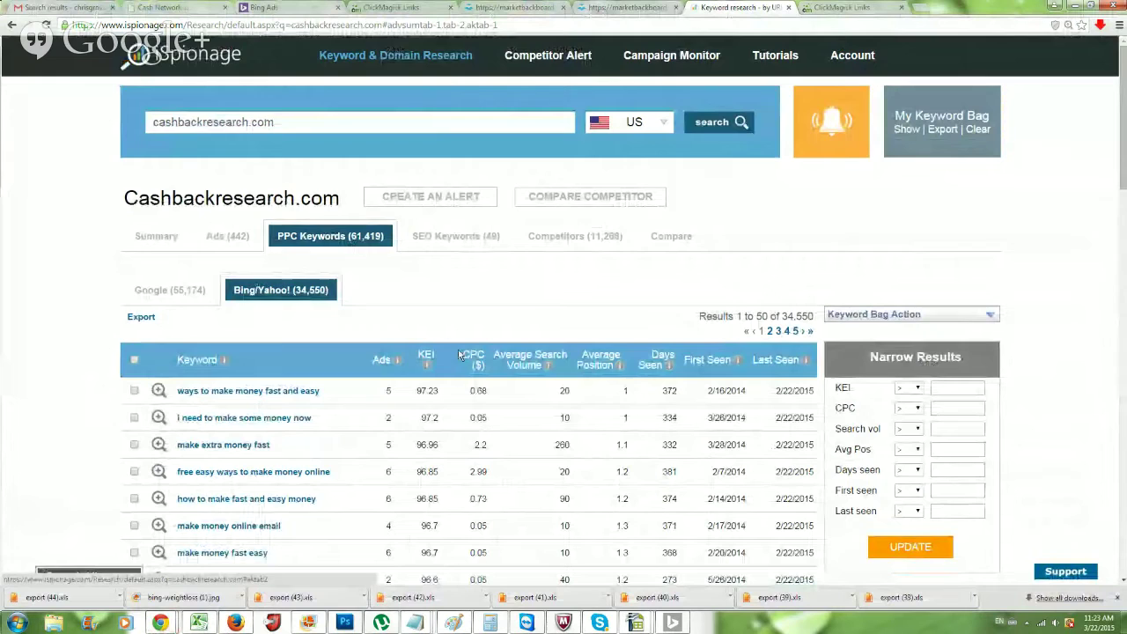
# Step: Highlight the KEI value of "ways to make money fast and easy" and browse the rest of the Bing/Yahoo! keywords
pyautogui.scroll(-2, 457, 354)
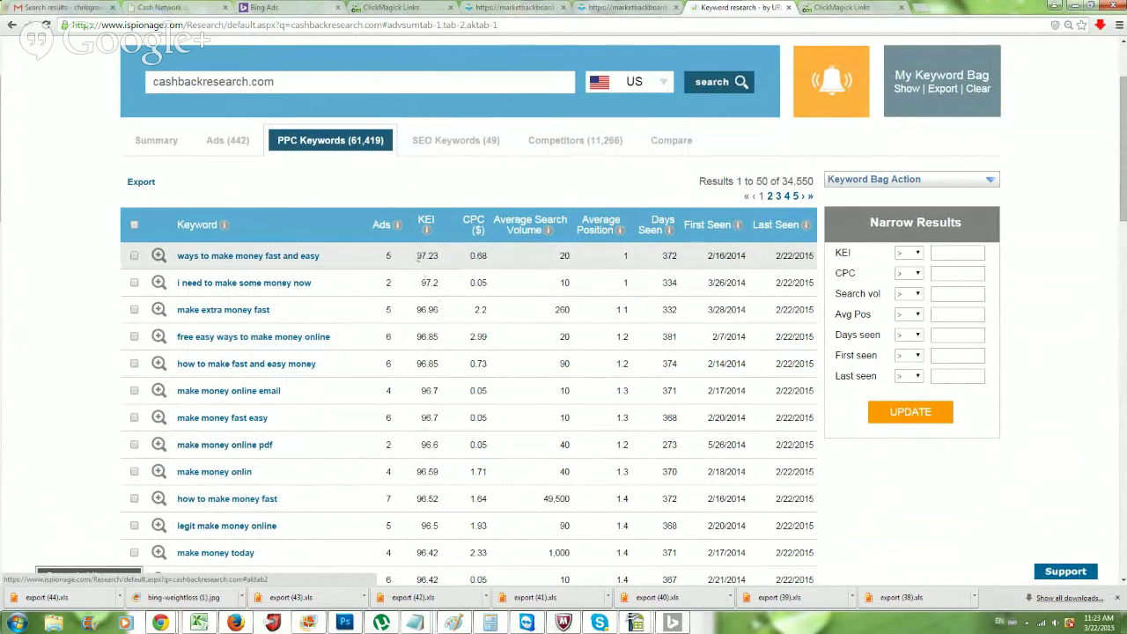
pyautogui.moveTo(418, 255); pyautogui.dragTo(442, 256)
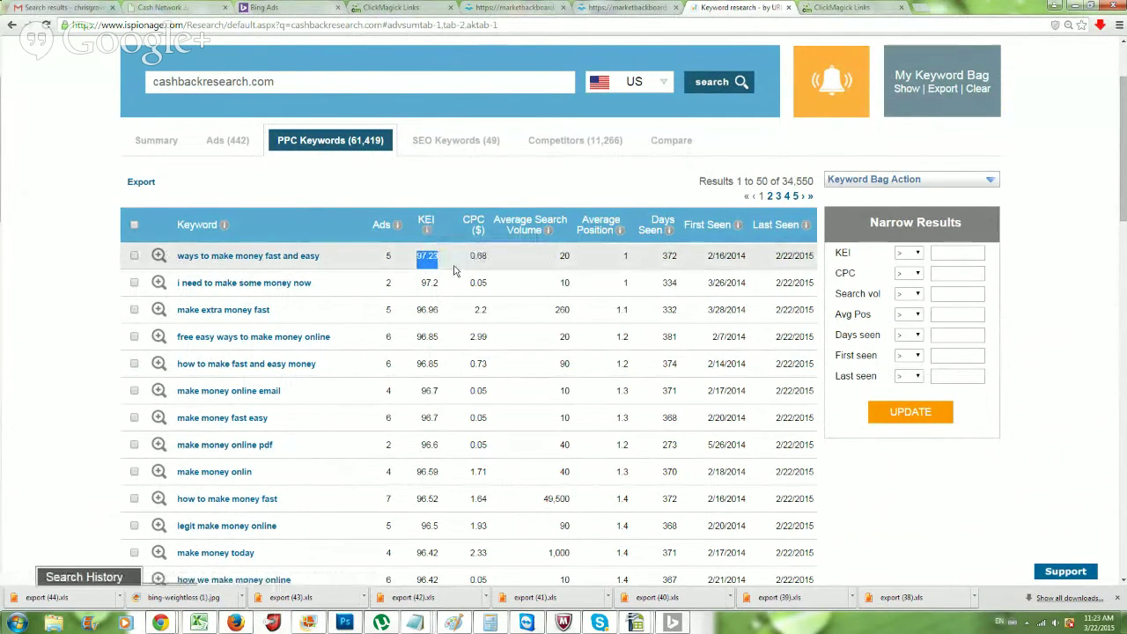
pyautogui.scroll(-3, 485, 322)
pyautogui.scroll(-10, 531, 409)
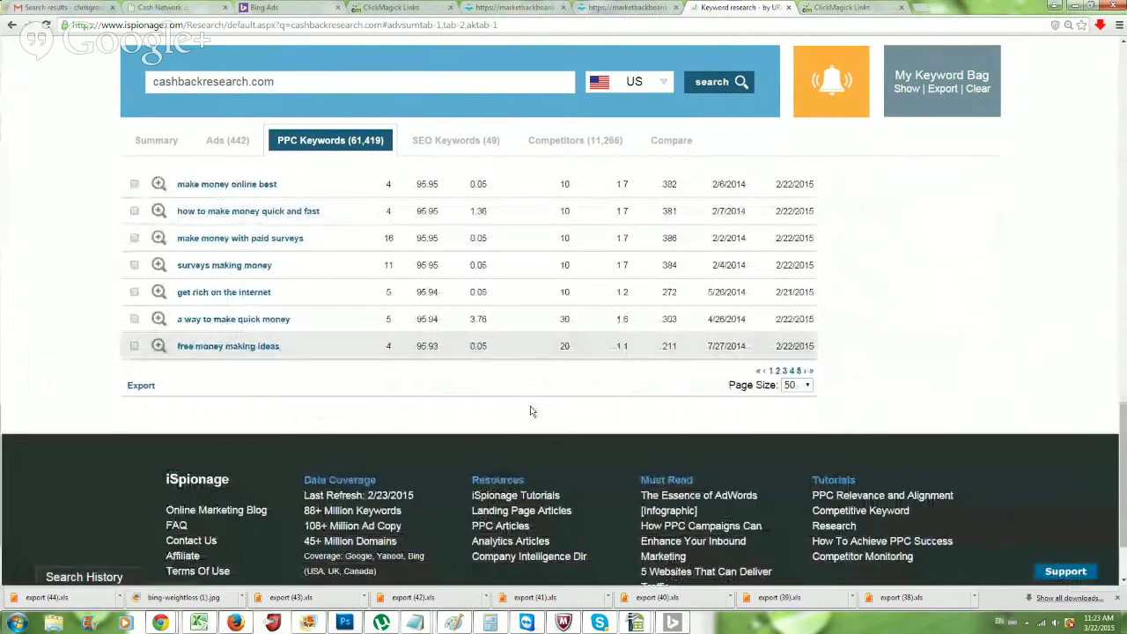
pyautogui.scroll(5, 529, 414)
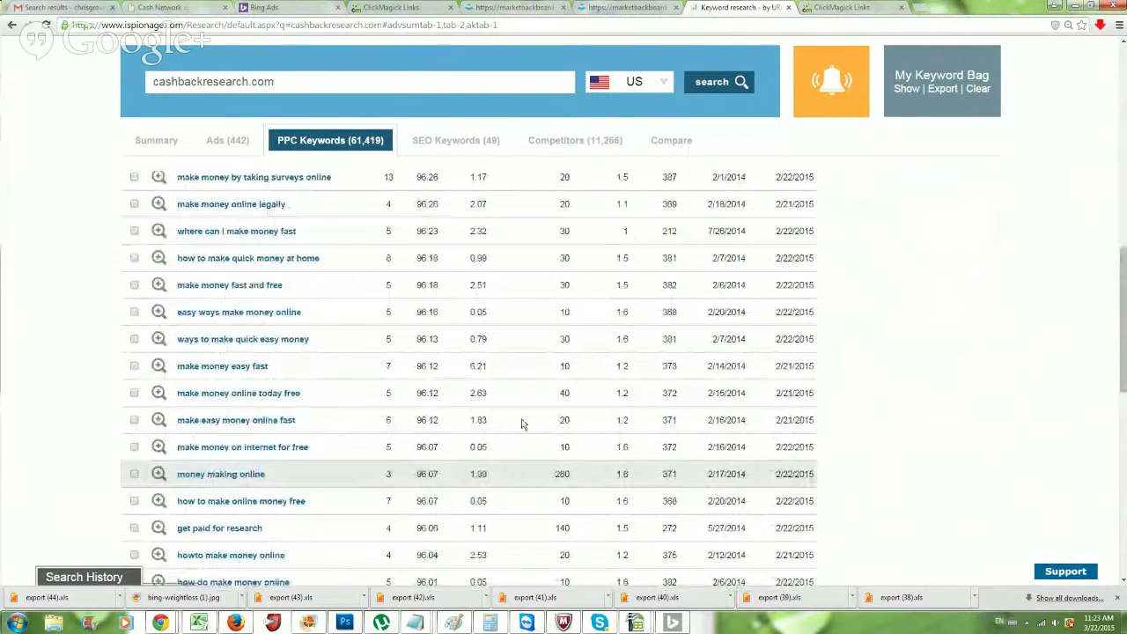
# Step: Highlight the Days Seen value of "ways to make money fast and easy" and check today's date in the system calendar
pyautogui.scroll(5, 522, 424)
pyautogui.scroll(1, 522, 425)
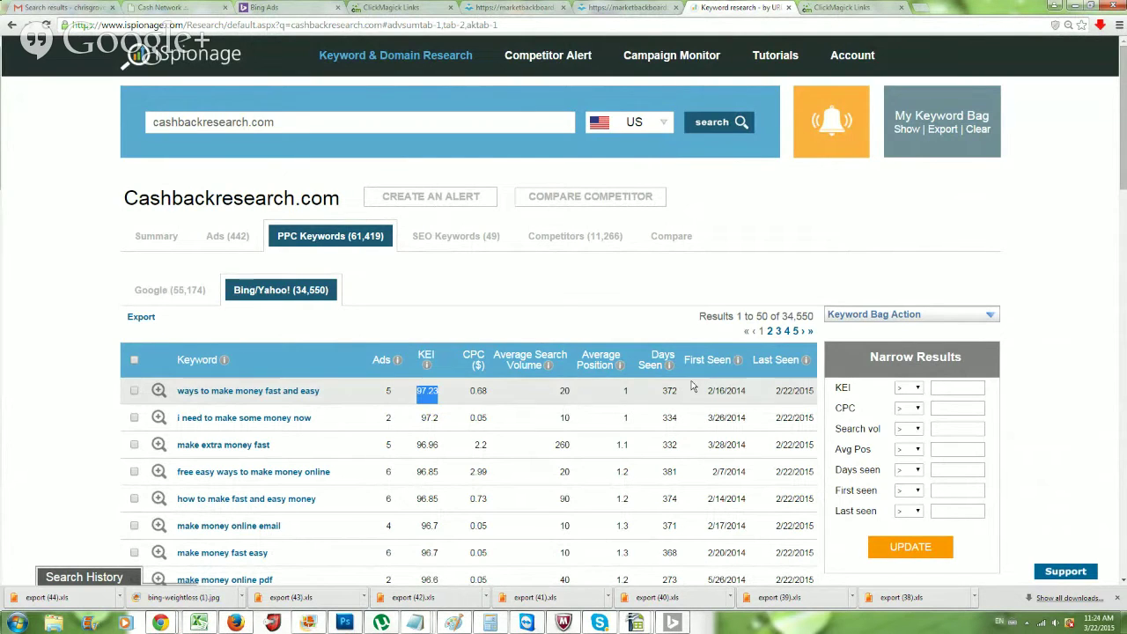
pyautogui.moveTo(690, 389); pyautogui.dragTo(656, 395)
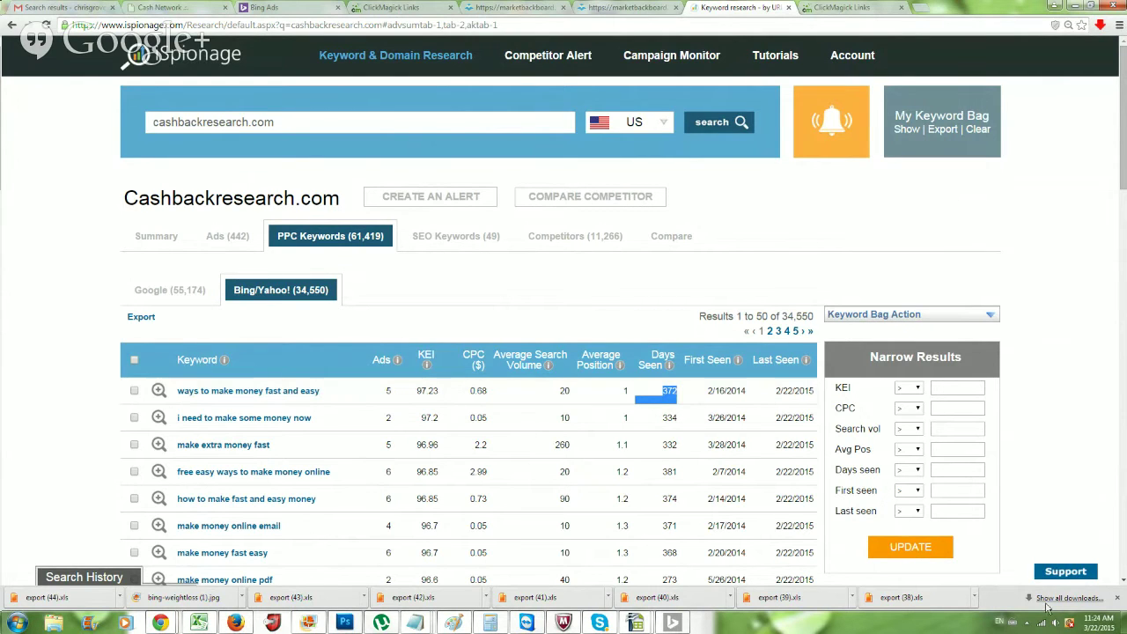
pyautogui.click(1100, 623)
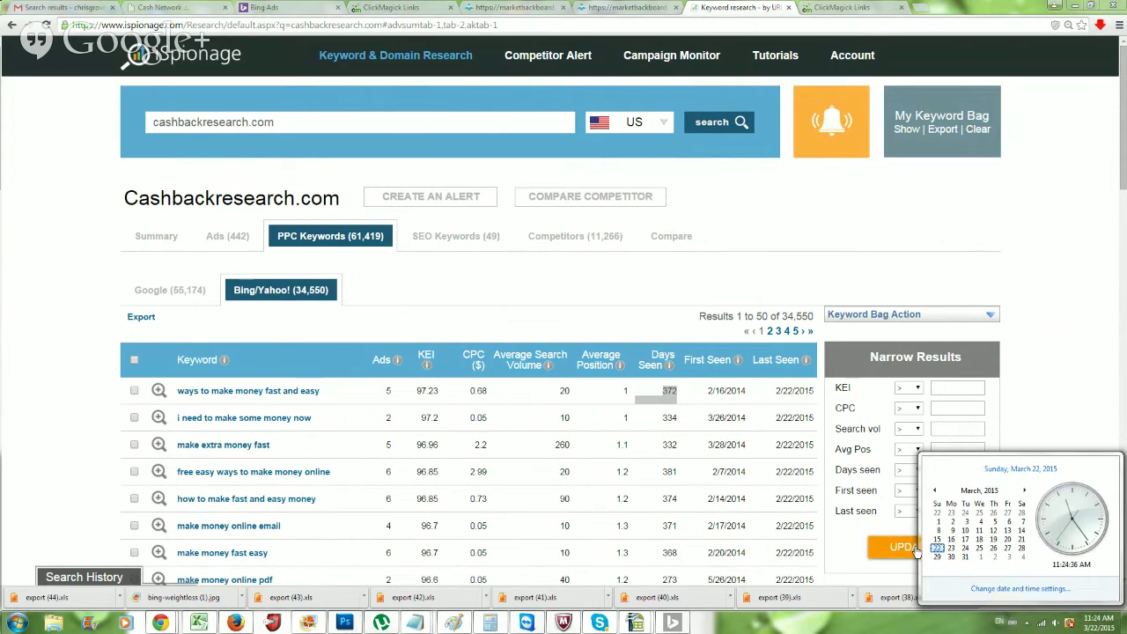
pyautogui.click(647, 273)
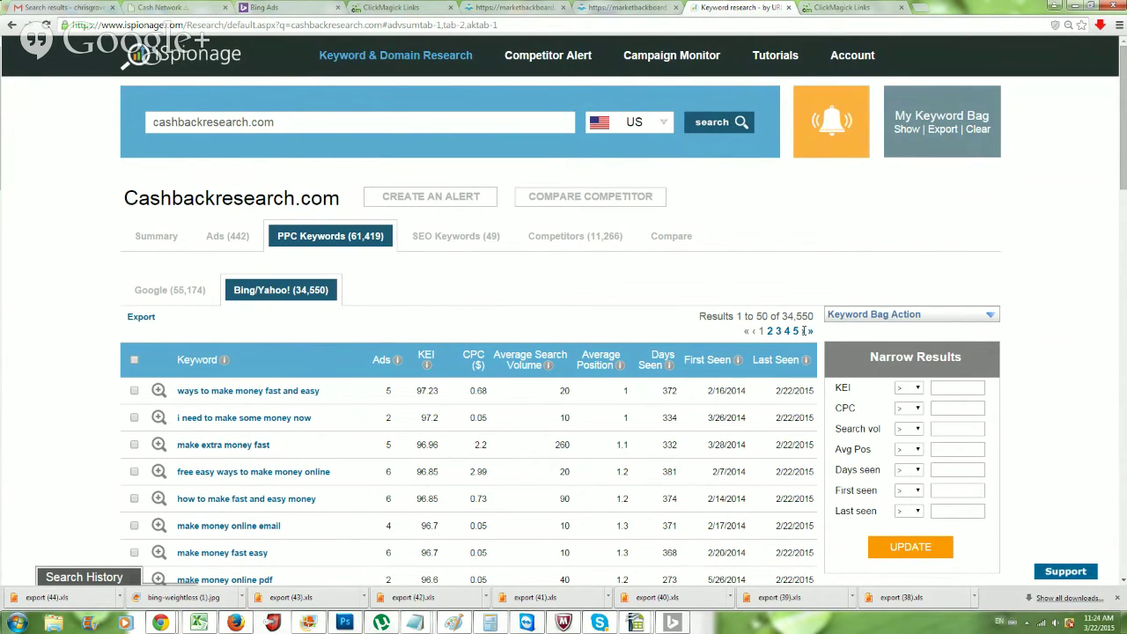
# Step: Filter the Bing/Yahoo! PPC keywords to a KEI greater than 10 and a CPC less than 0.20
pyautogui.scroll(-2, 804, 330)
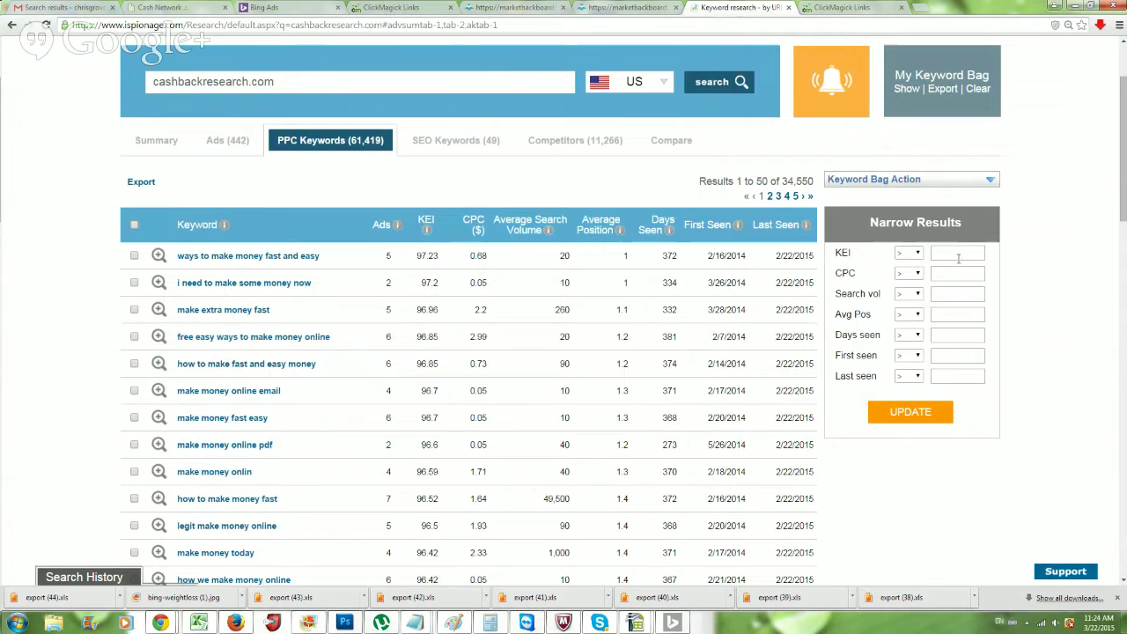
pyautogui.click(955, 253)
pyautogui.click(953, 274)
pyautogui.click(960, 292)
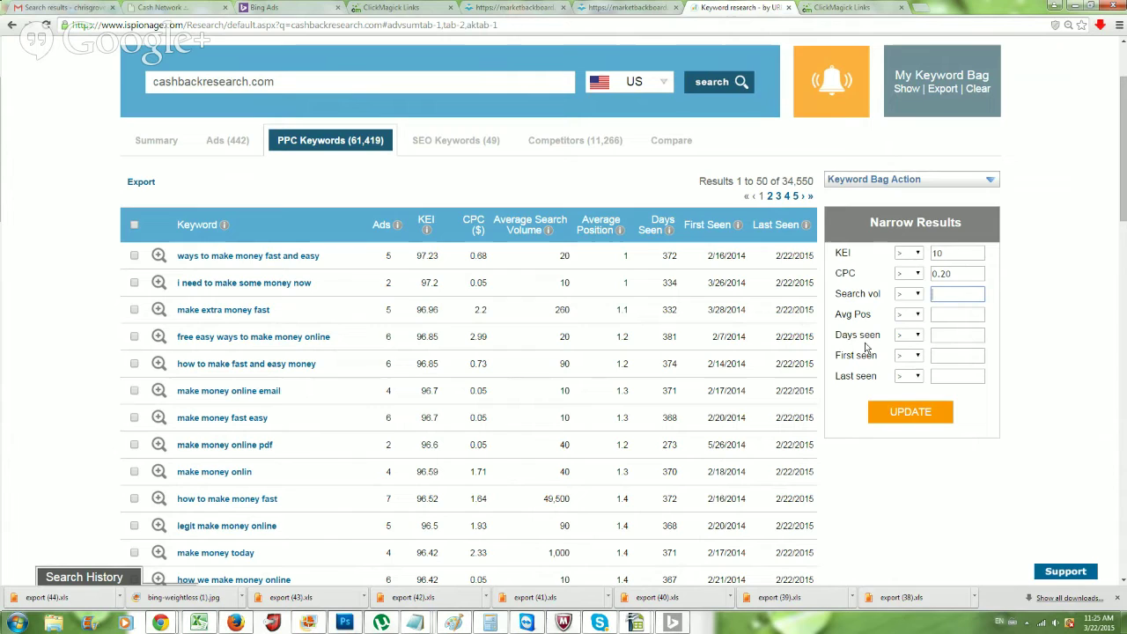
pyautogui.click(955, 312)
pyautogui.click(951, 317)
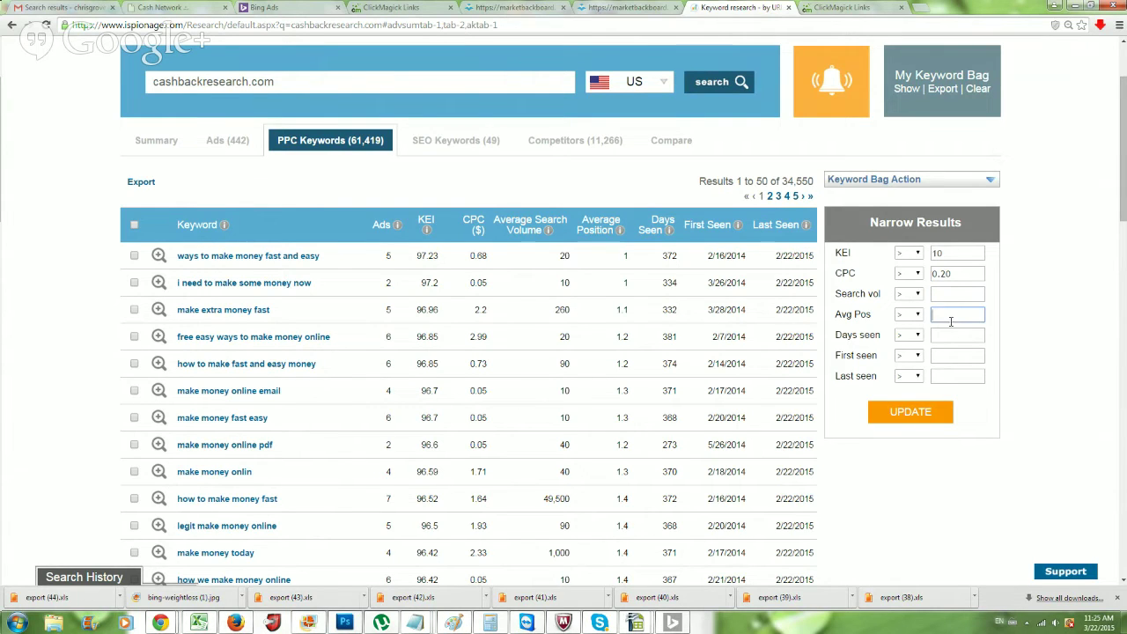
pyautogui.click(948, 337)
pyautogui.click(899, 273)
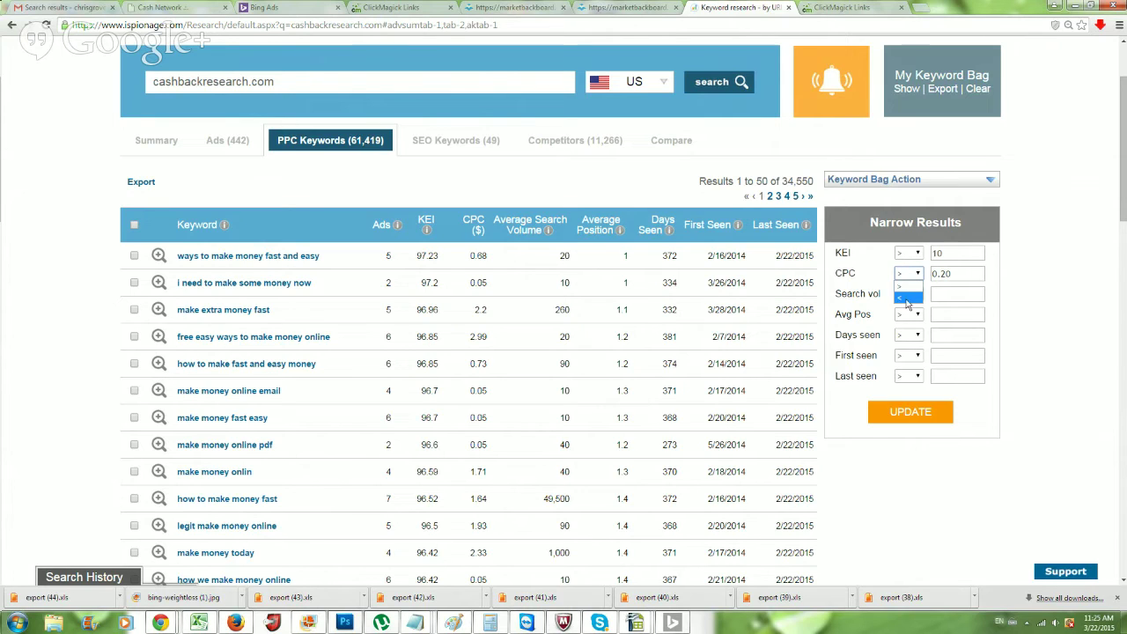
pyautogui.click(907, 287)
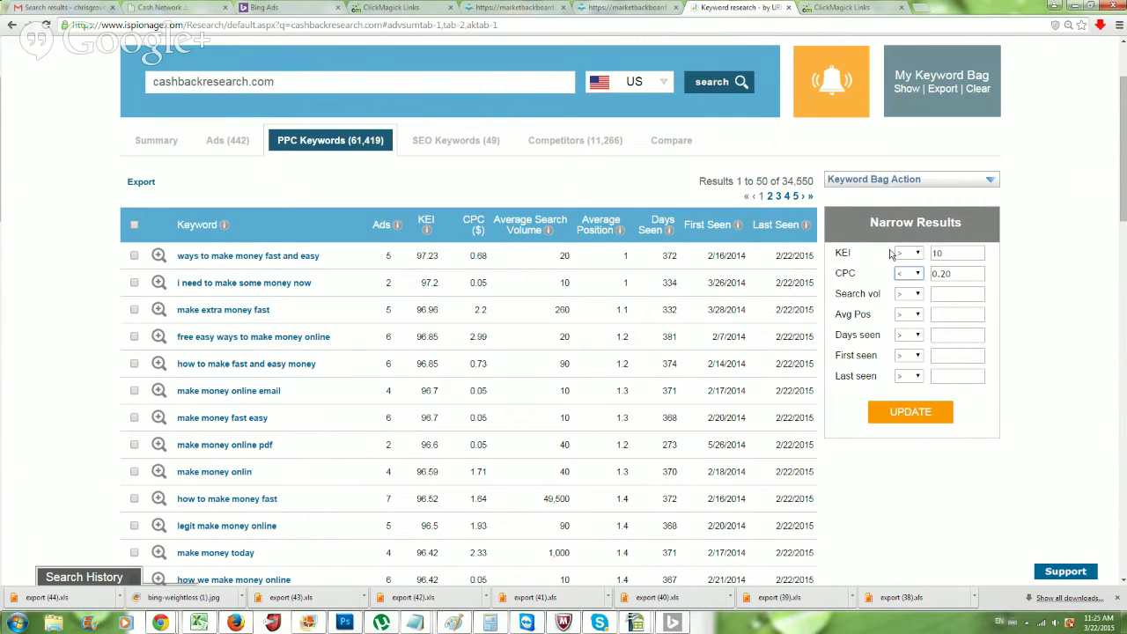
pyautogui.click(911, 412)
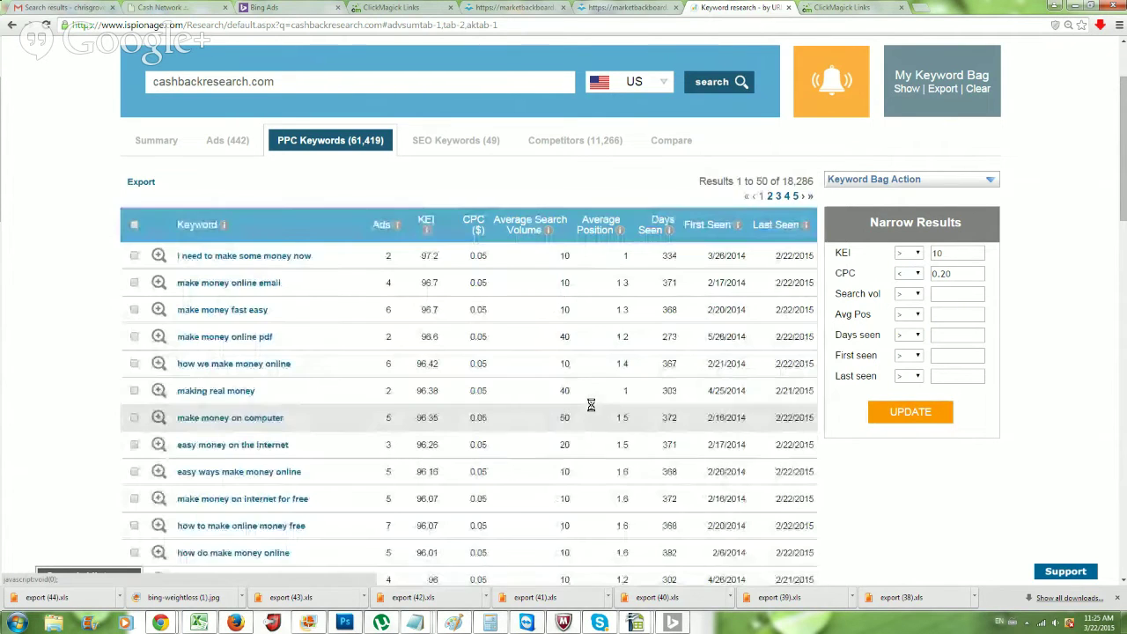
# Step: Export the filtered keyword list in Excel format and open the downloaded export (45).xls file
pyautogui.scroll(-5, 589, 409)
pyautogui.scroll(-15, 587, 417)
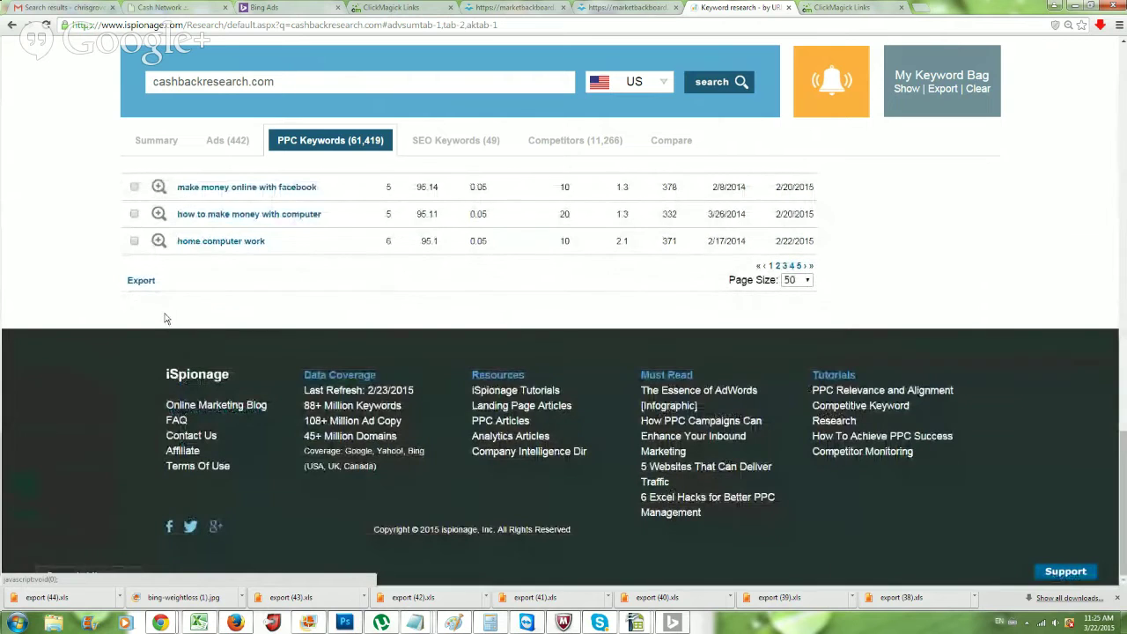
pyautogui.scroll(5, 177, 308)
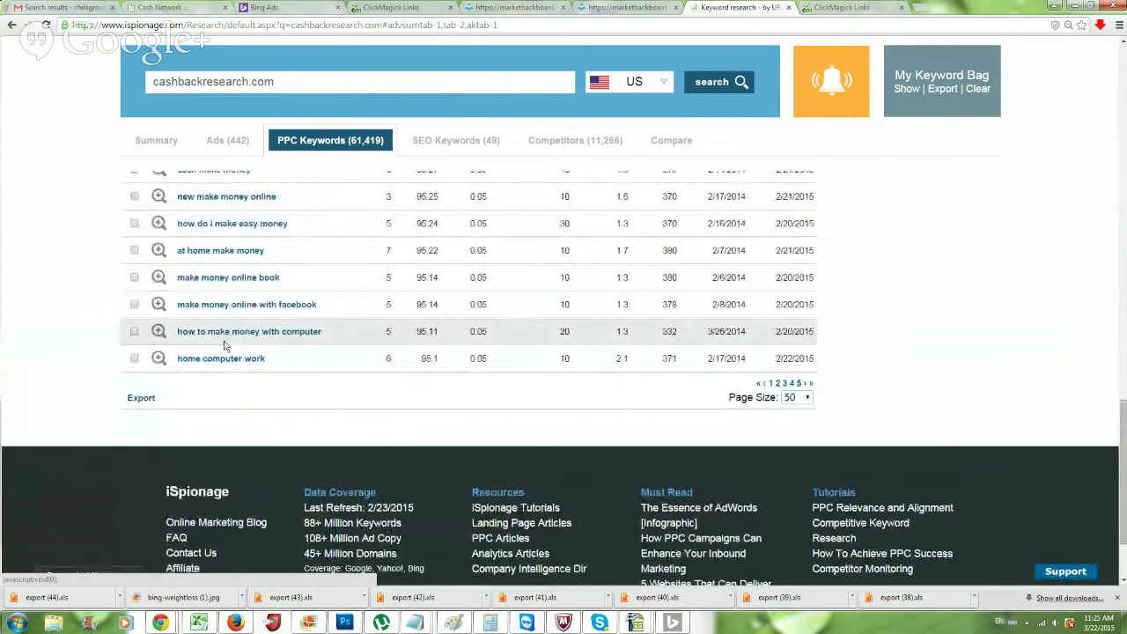
pyautogui.scroll(-5, 252, 364)
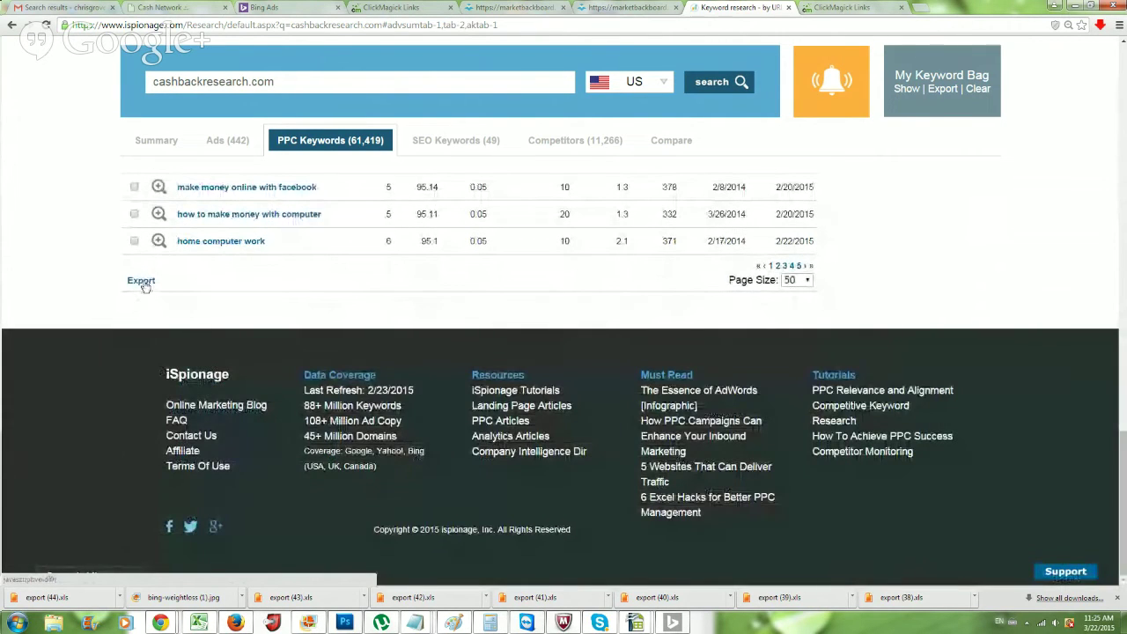
pyautogui.click(143, 282)
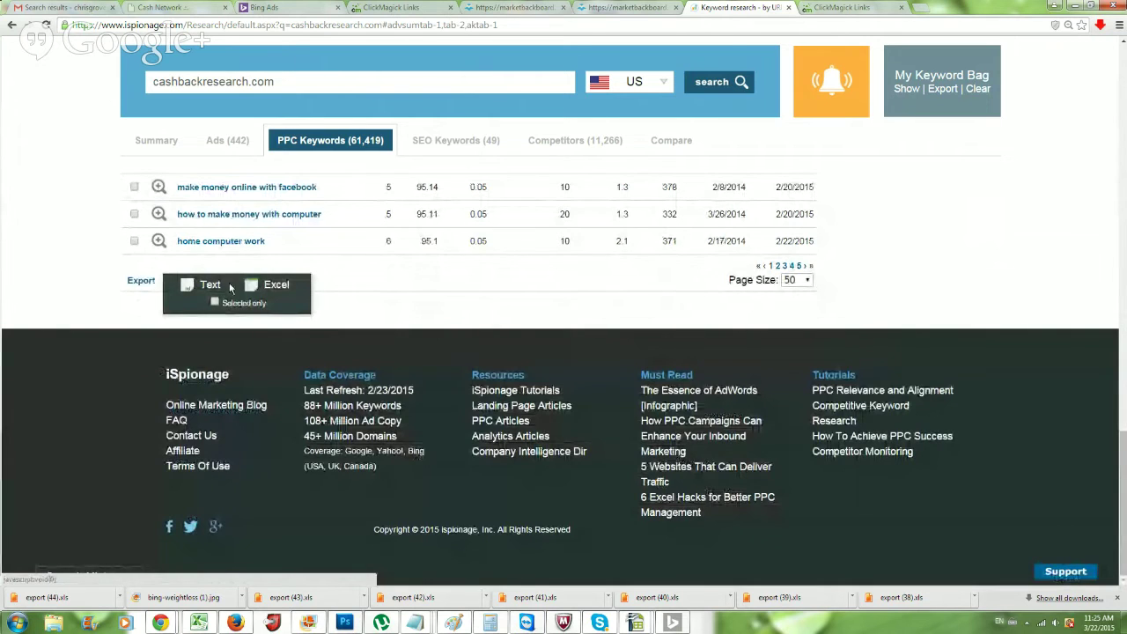
pyautogui.click(255, 285)
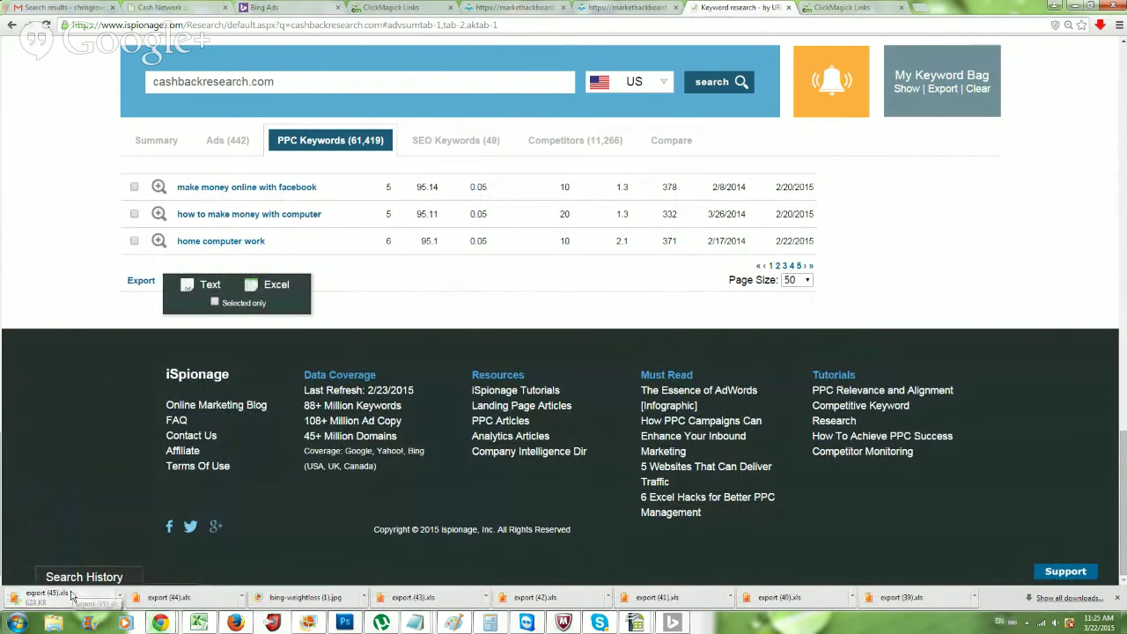
pyautogui.click(73, 596)
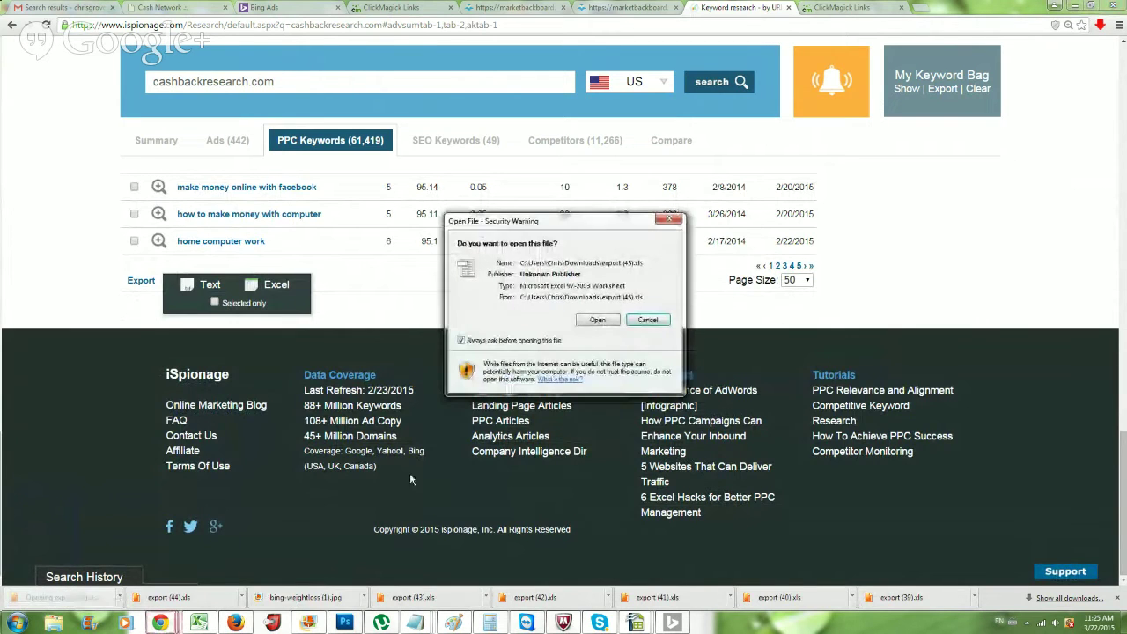
pyautogui.click(599, 320)
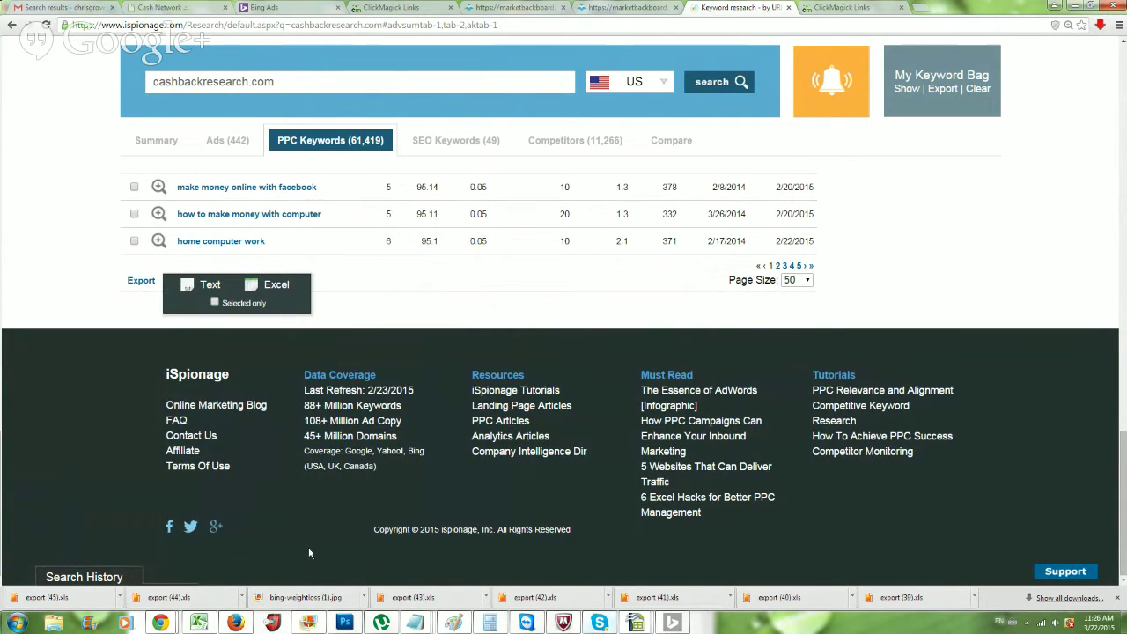
# Step: Skim the filtered keywords and examine the domain's Bing/Yahoo! ads with their copy and destination URLs
pyautogui.scroll(4, 554, 394)
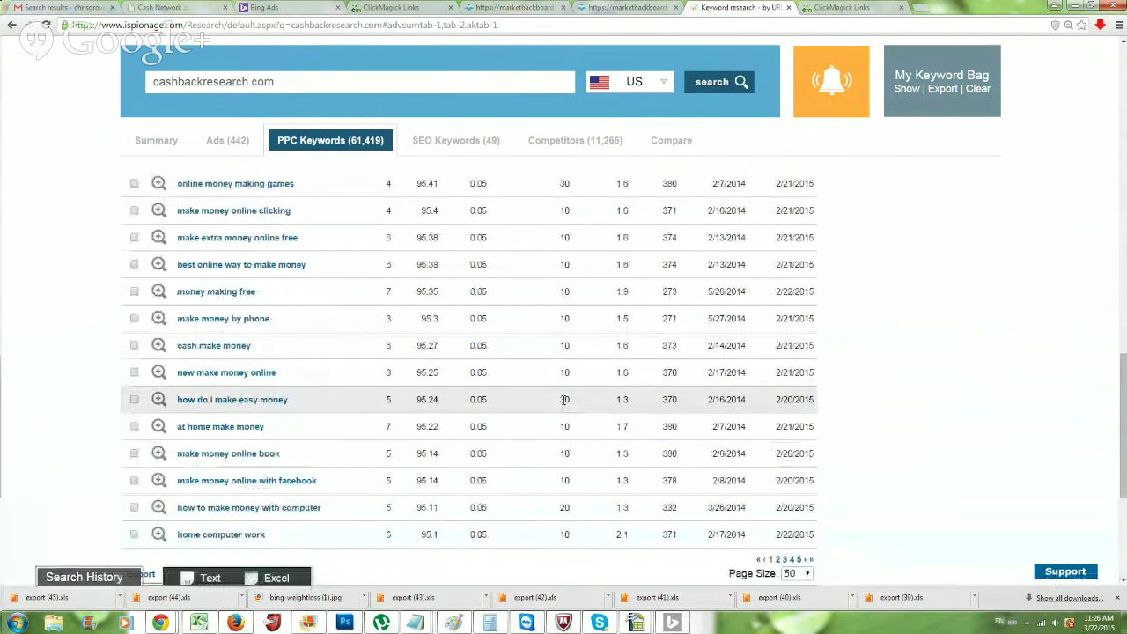
pyautogui.scroll(8, 565, 399)
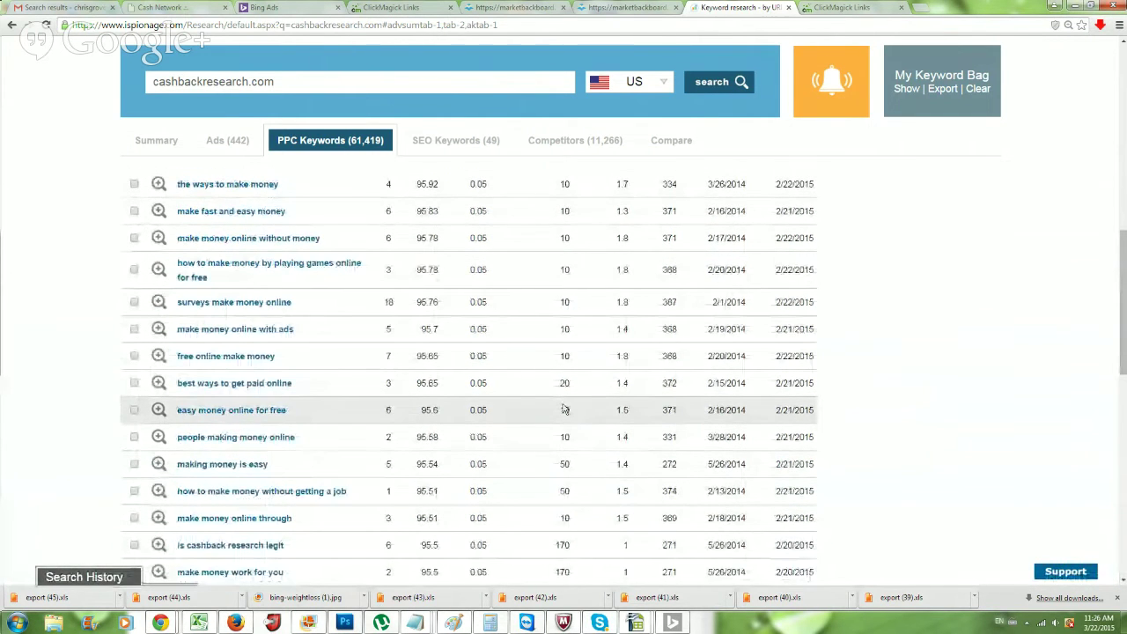
pyautogui.scroll(-6, 564, 409)
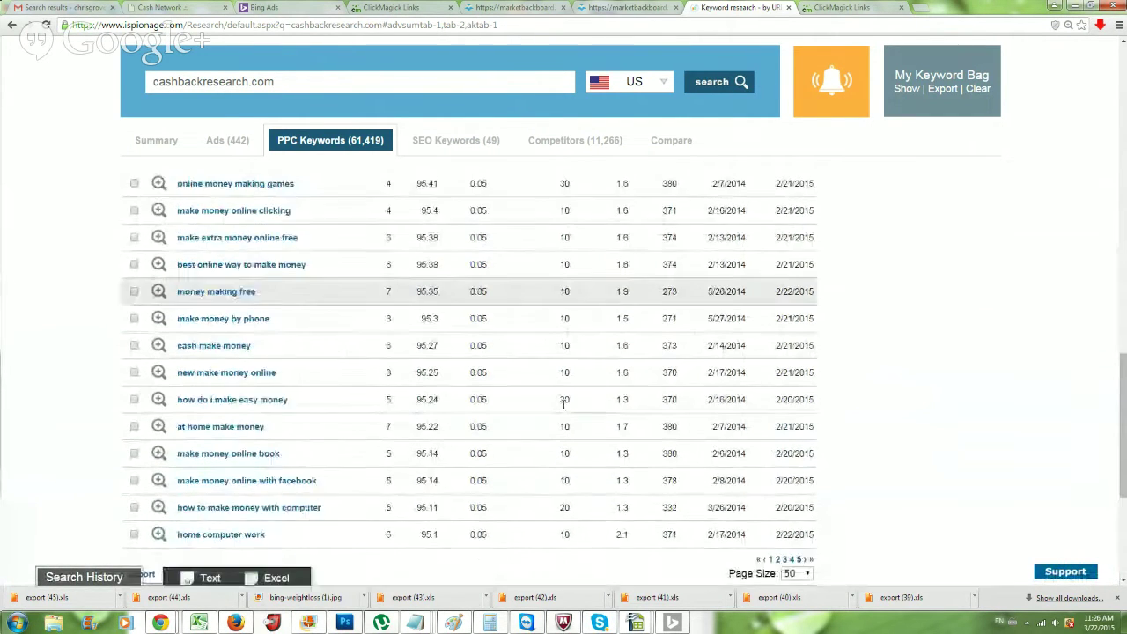
pyautogui.click(241, 149)
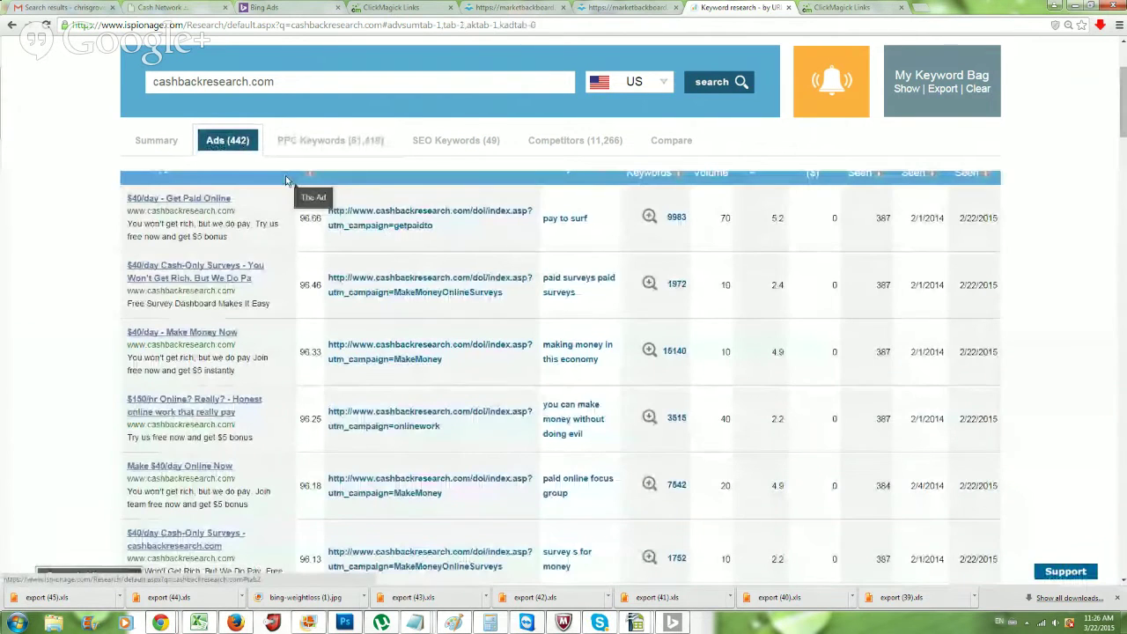
pyautogui.scroll(3, 97, 244)
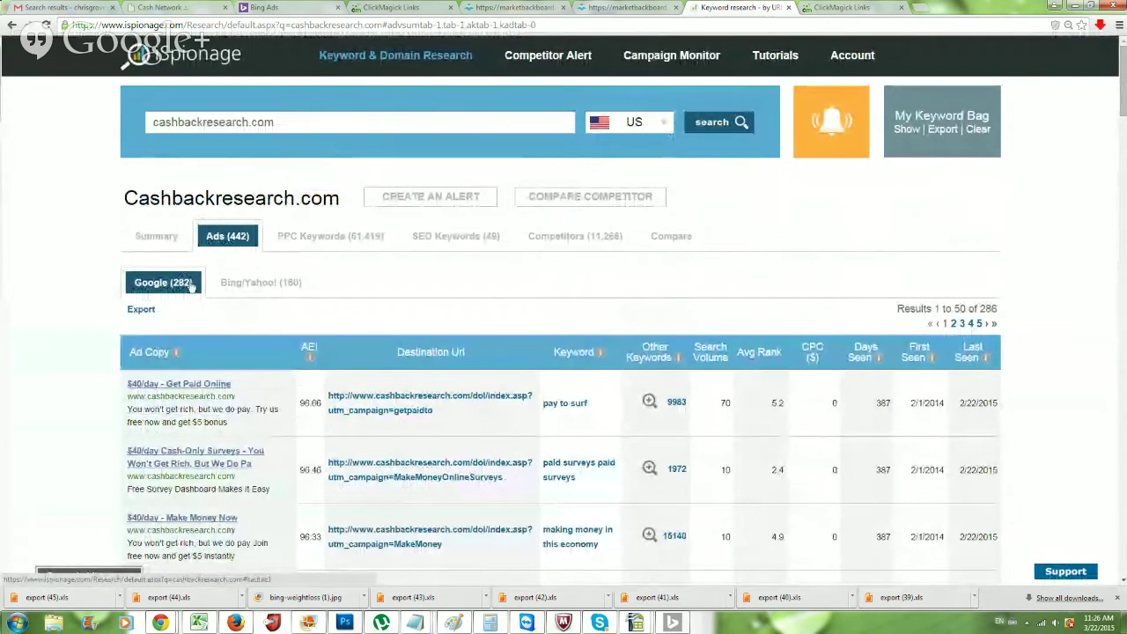
pyautogui.click(245, 290)
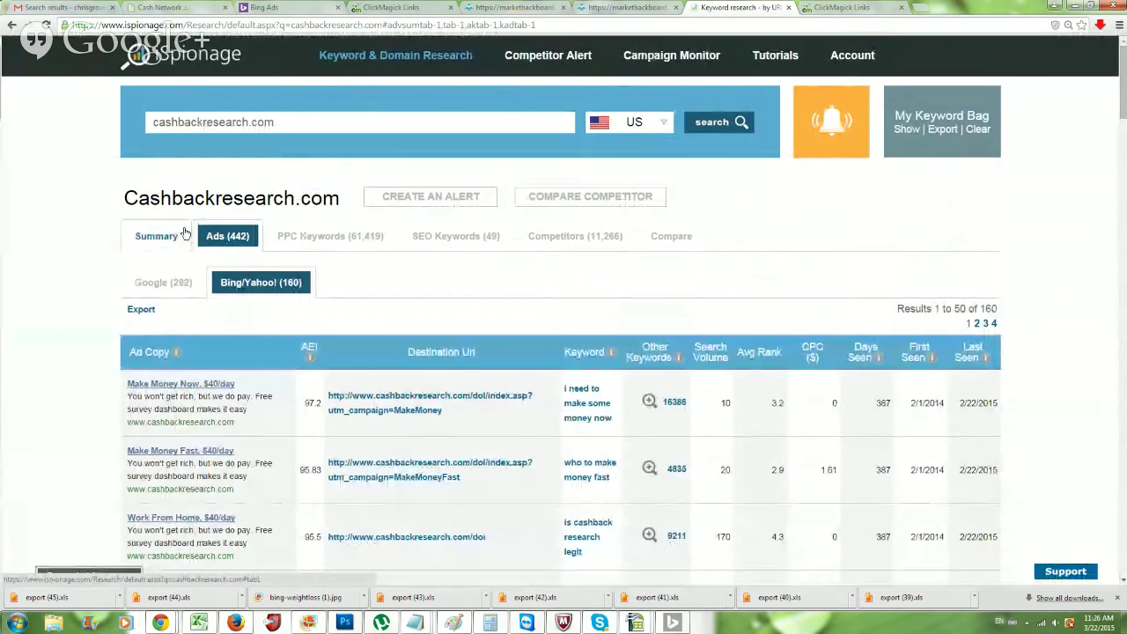
pyautogui.scroll(-2, 255, 326)
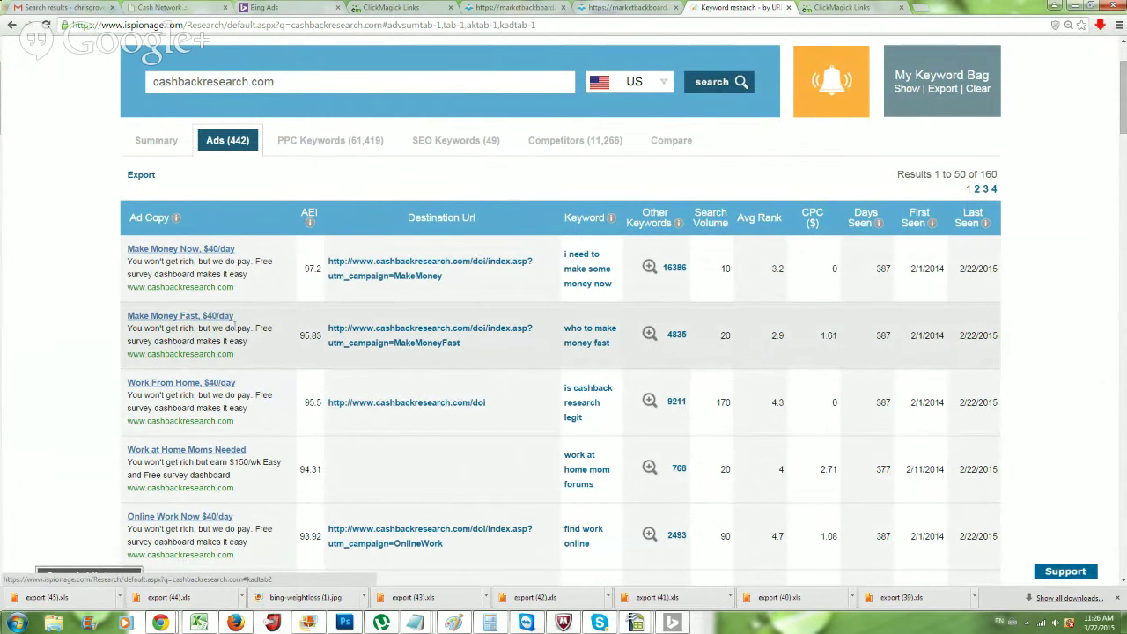
pyautogui.scroll(-2, 224, 370)
pyautogui.scroll(2, 209, 384)
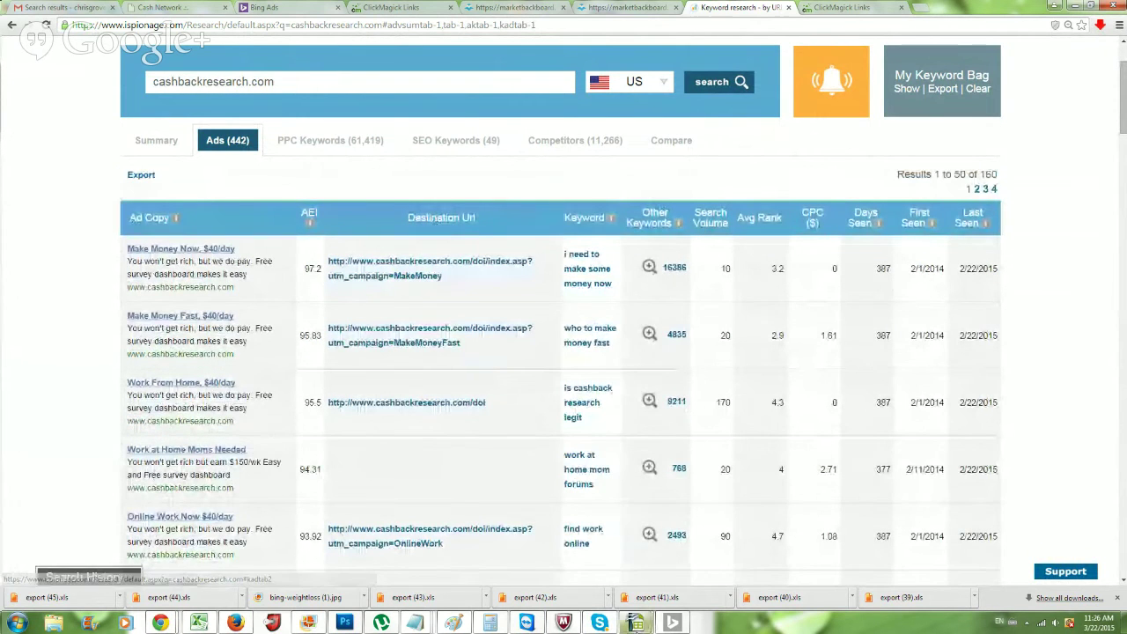
# Step: Switch to OpenOffice Calc and import export (45).xls as tab-separated text with the Western Europe character set
pyautogui.moveTo(634, 620)
pyautogui.click(748, 583)
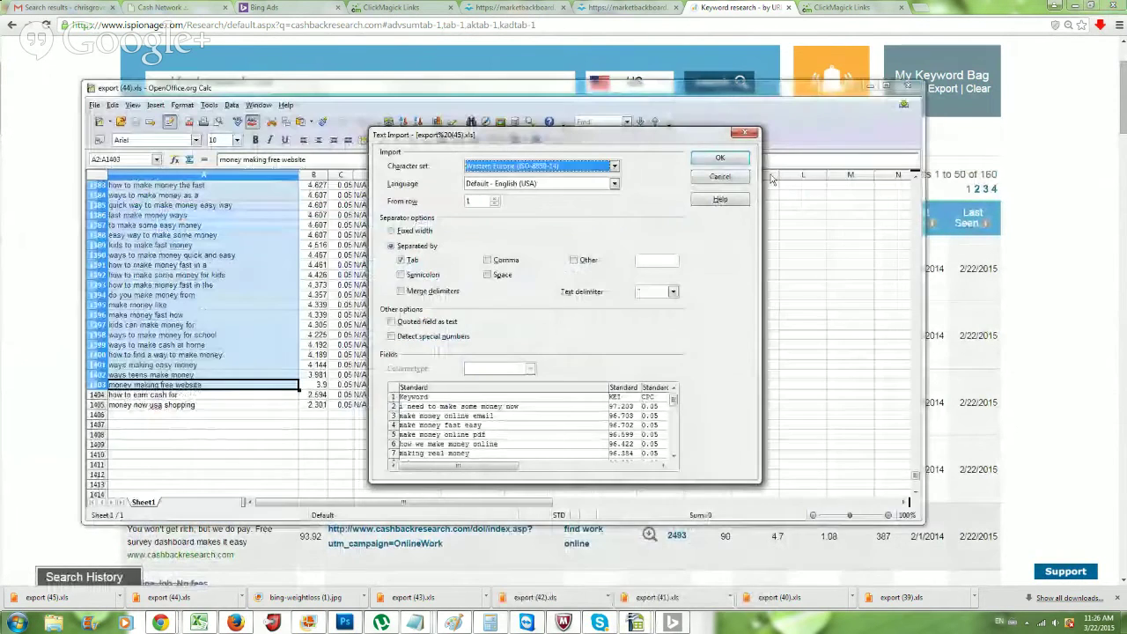
pyautogui.click(727, 158)
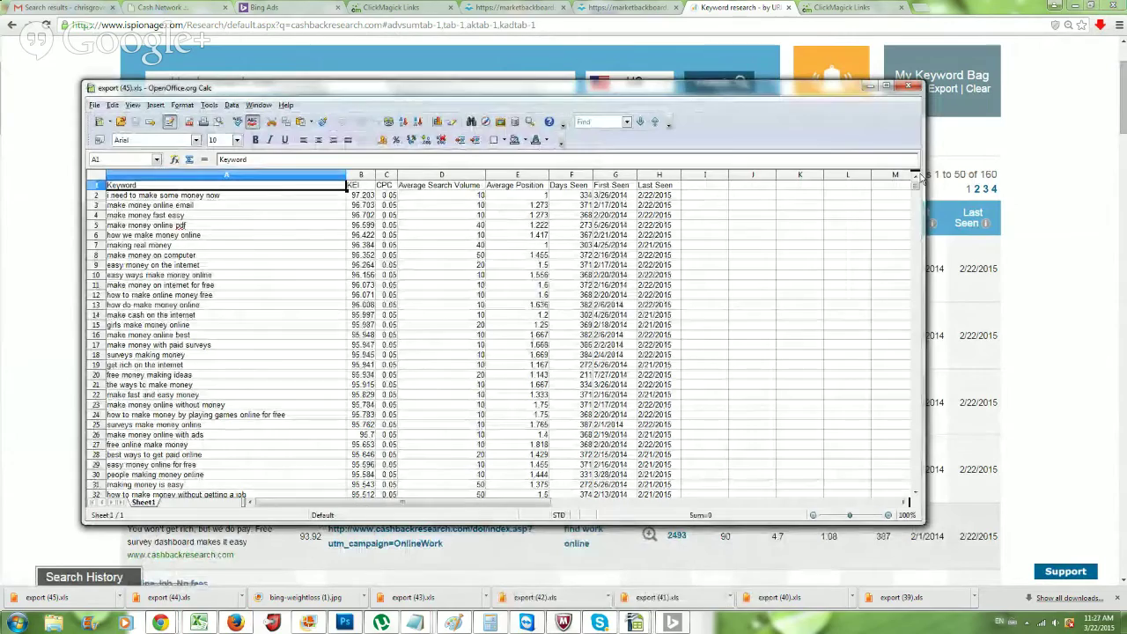
# Step: Go to the end of the exported keyword sheet, select the last keyword, and review the entries above it
pyautogui.moveTo(919, 186); pyautogui.dragTo(917, 490)
pyautogui.scroll(-13, 715, 384)
pyautogui.click(914, 177)
pyautogui.click(914, 177)
pyautogui.click(913, 177)
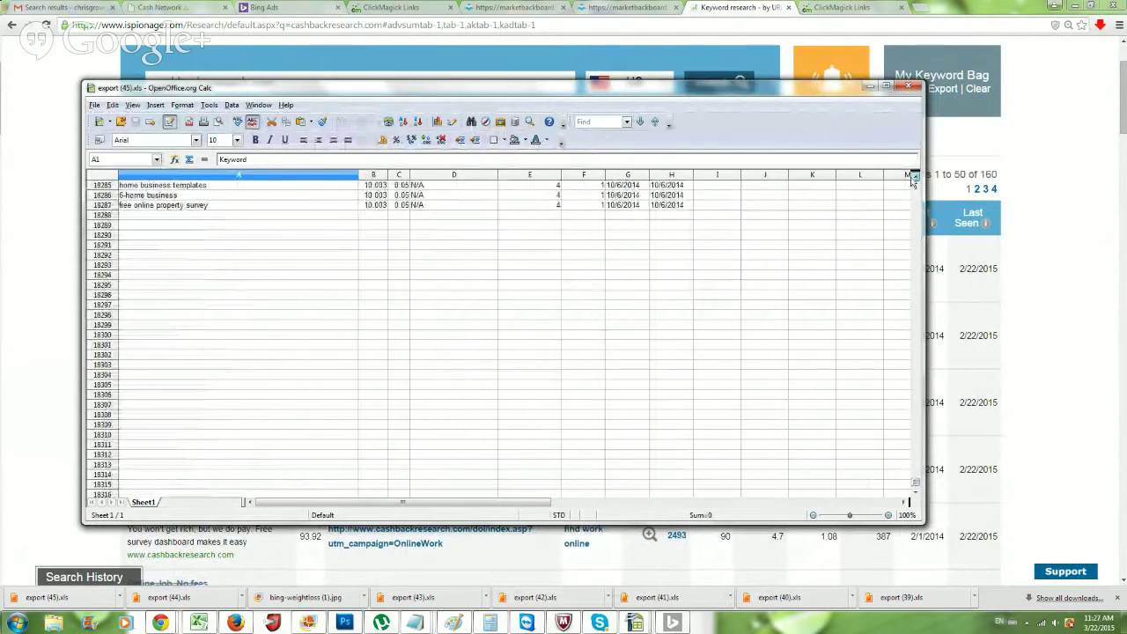
pyautogui.click(132, 207)
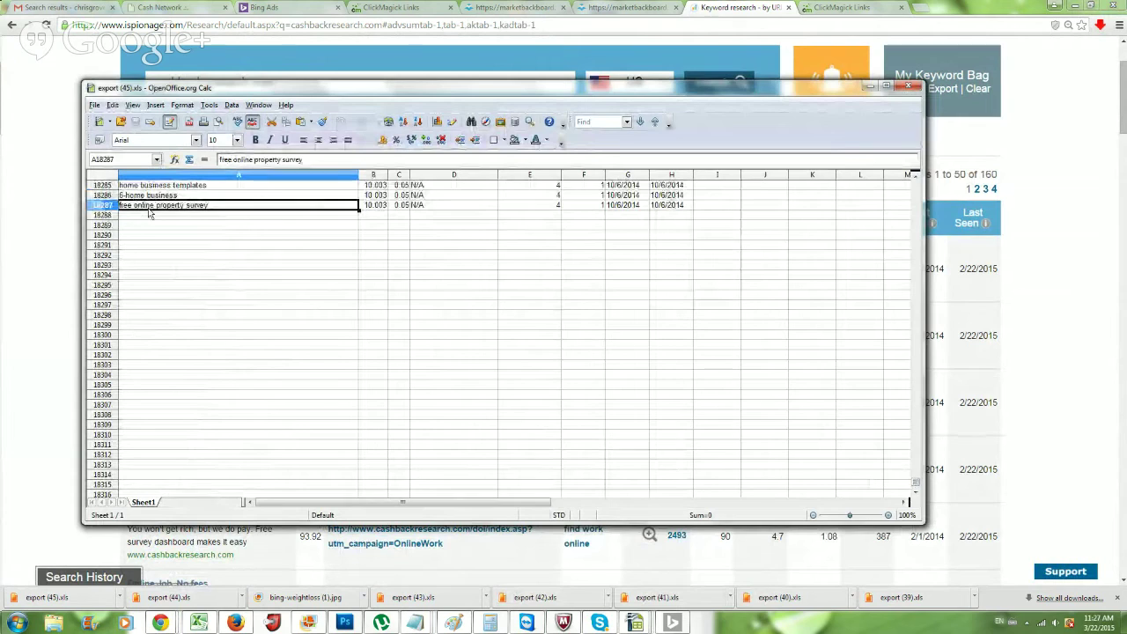
pyautogui.scroll(14, 332, 361)
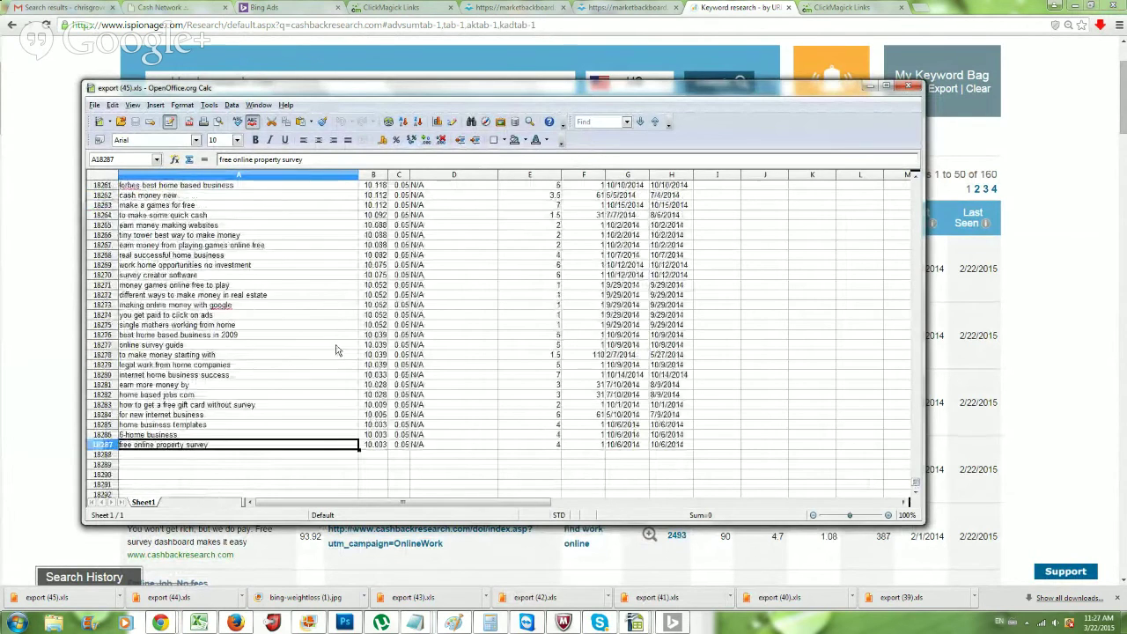
pyautogui.scroll(11, 333, 361)
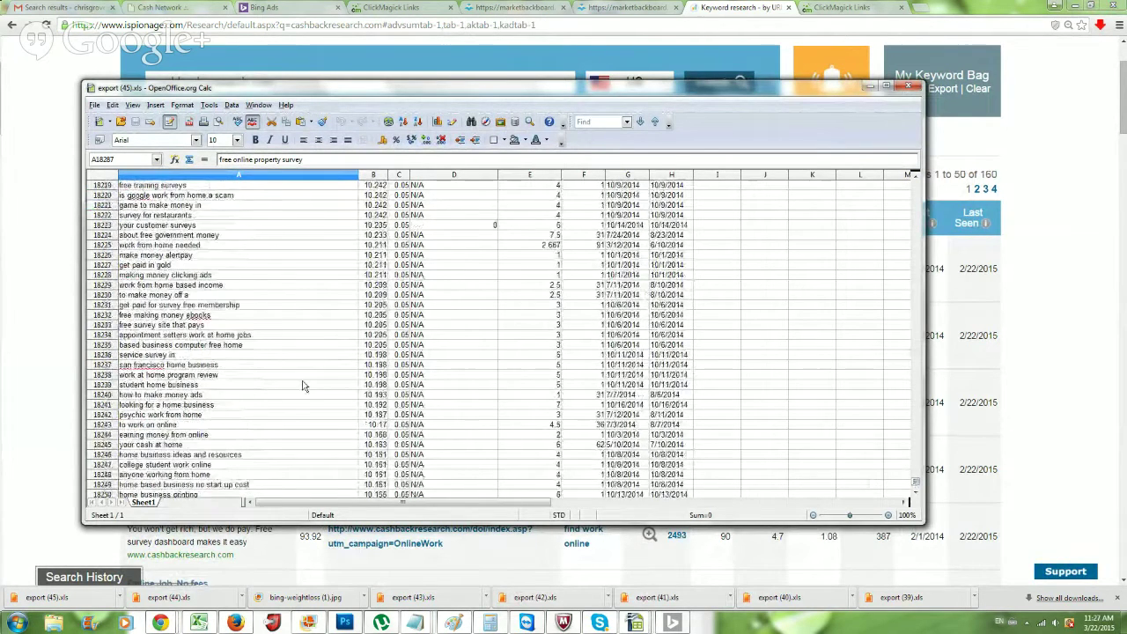
# Step: Return to the Bing/Yahoo! ads in iSpionage, skim their copy, and select the searched domain name
pyautogui.click(34, 298)
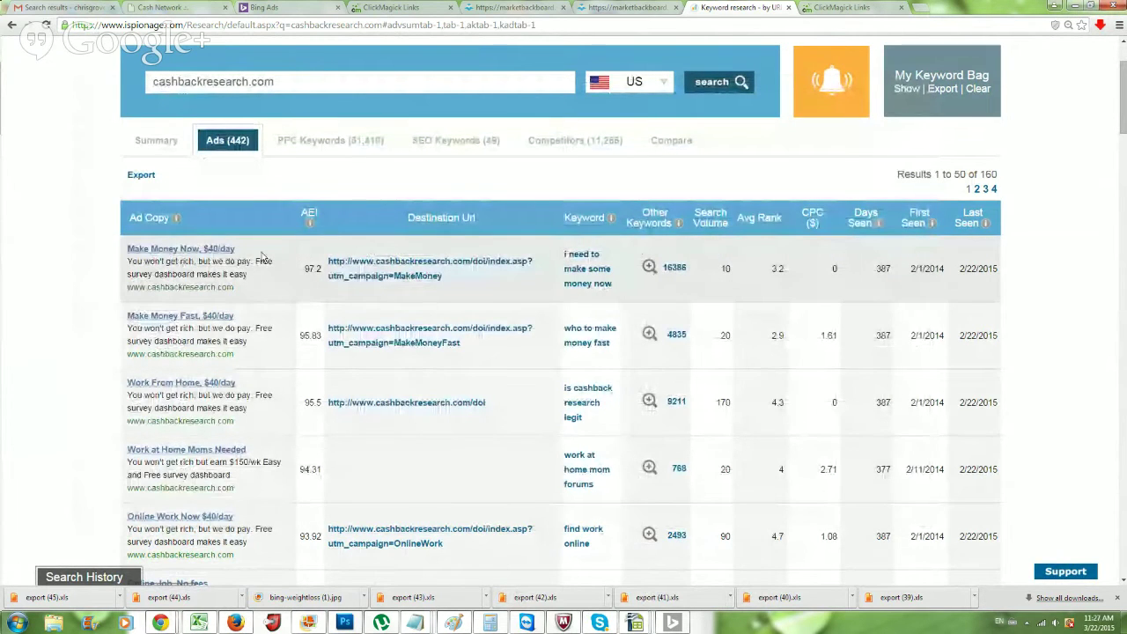
pyautogui.scroll(-3, 185, 262)
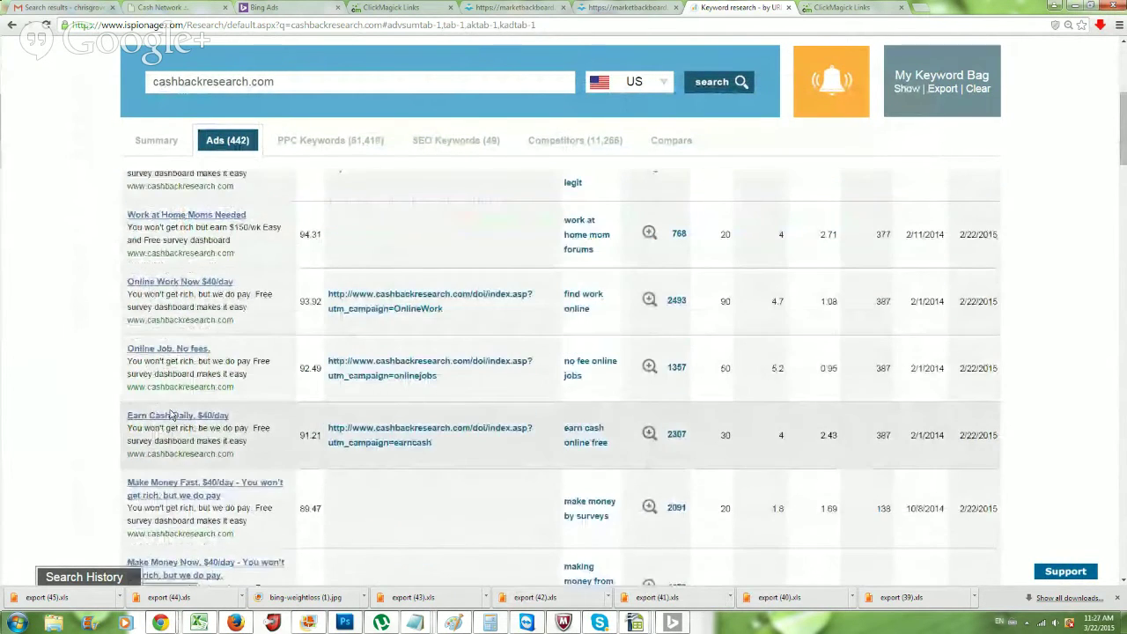
pyautogui.scroll(5, 172, 410)
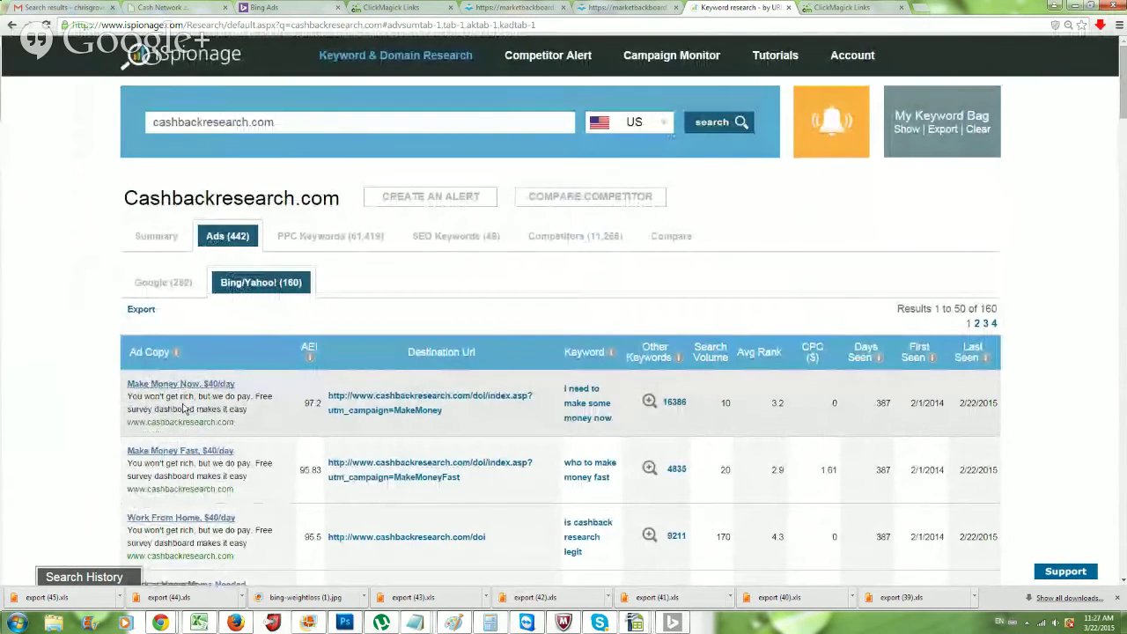
pyautogui.moveTo(278, 122); pyautogui.dragTo(153, 122)
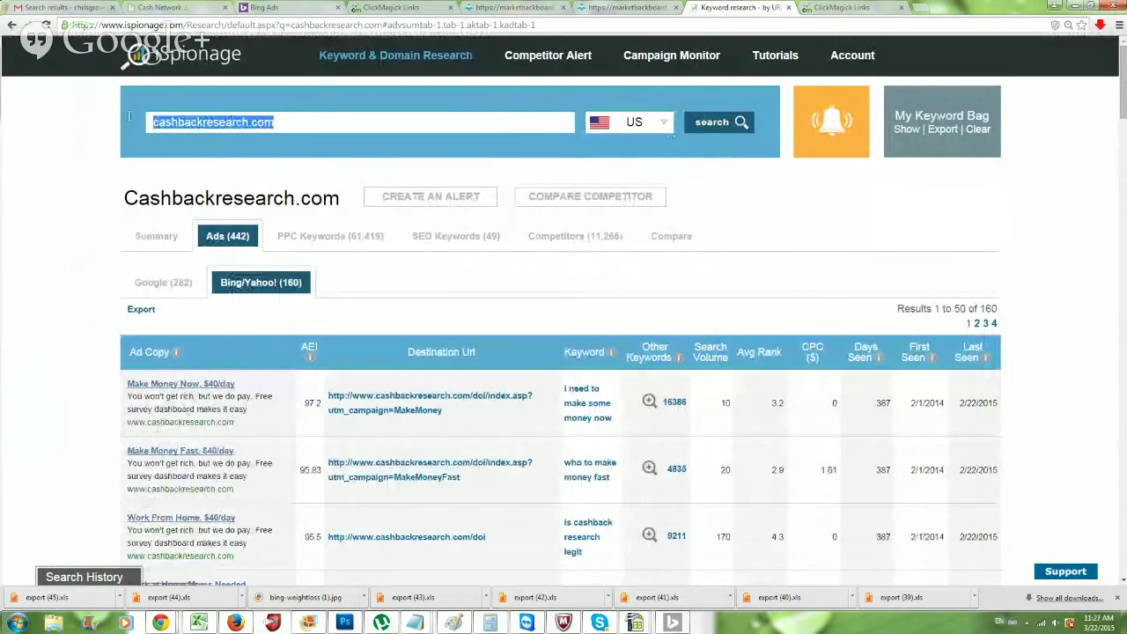
# Step: Replace the searched domain with the keyword "network marketing" and run the US search
pyautogui.press('BackSpace')
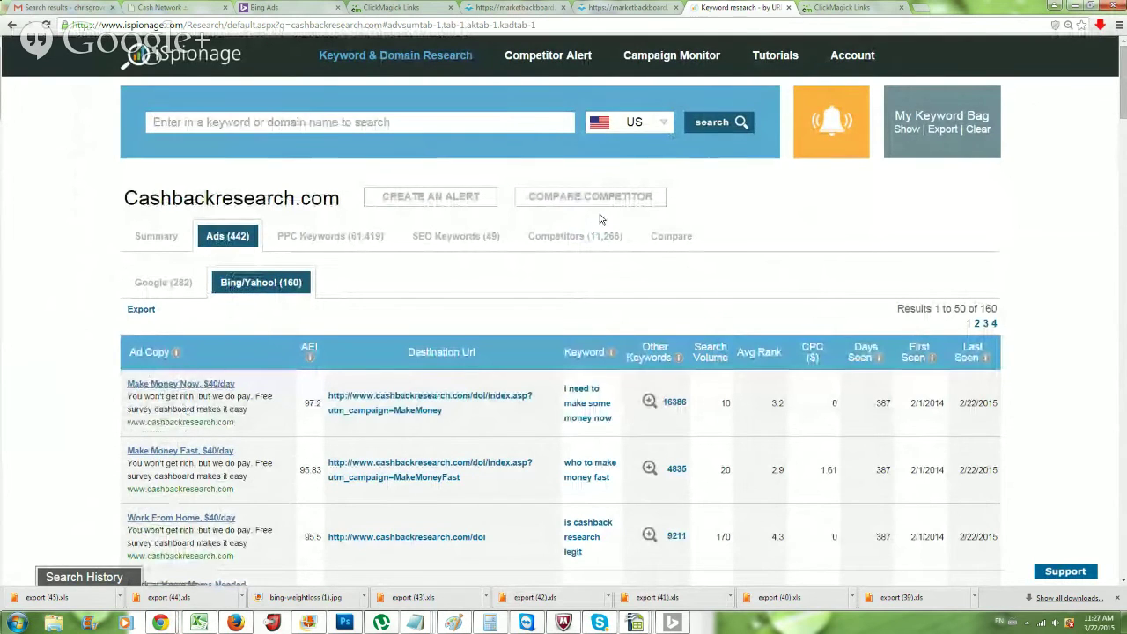
pyautogui.write('network m')
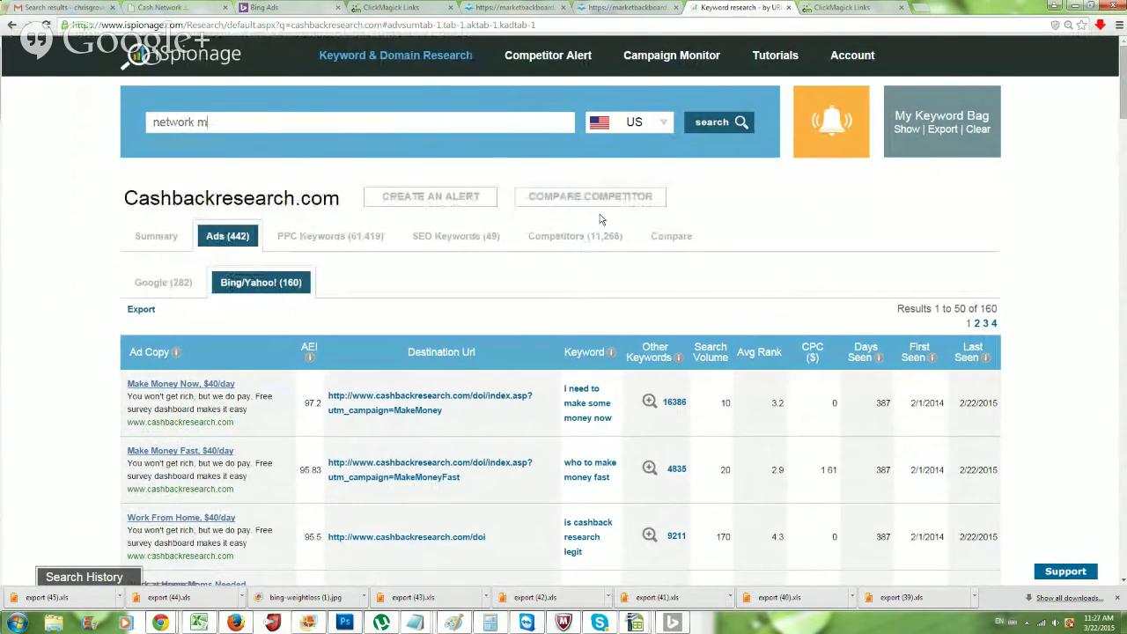
pyautogui.write('arekti')
pyautogui.write('keting')
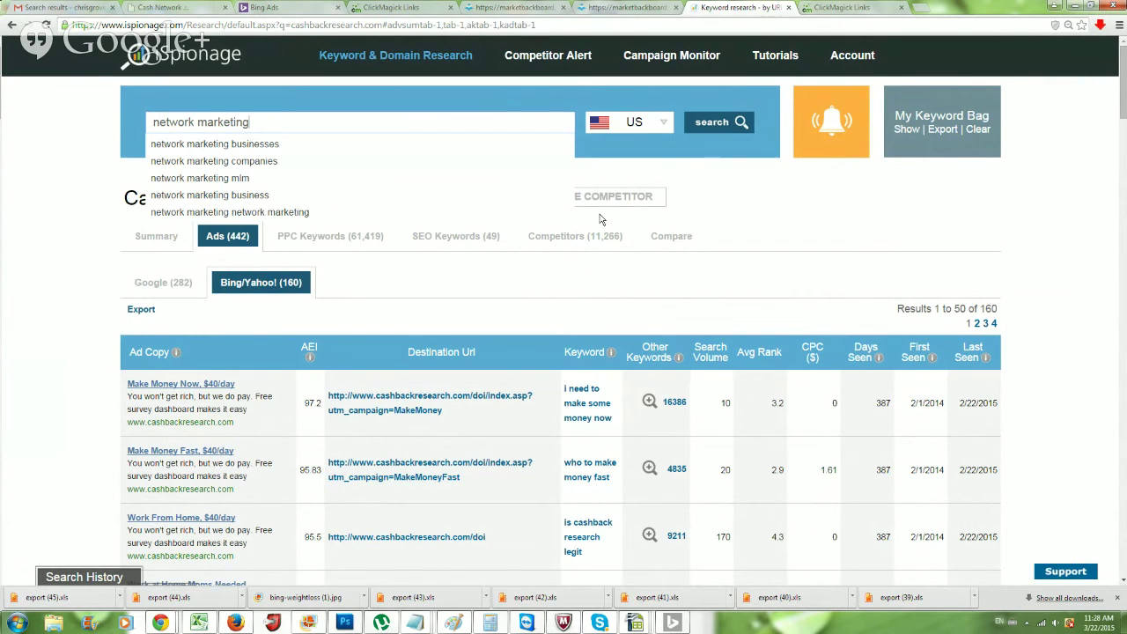
pyautogui.write('b')
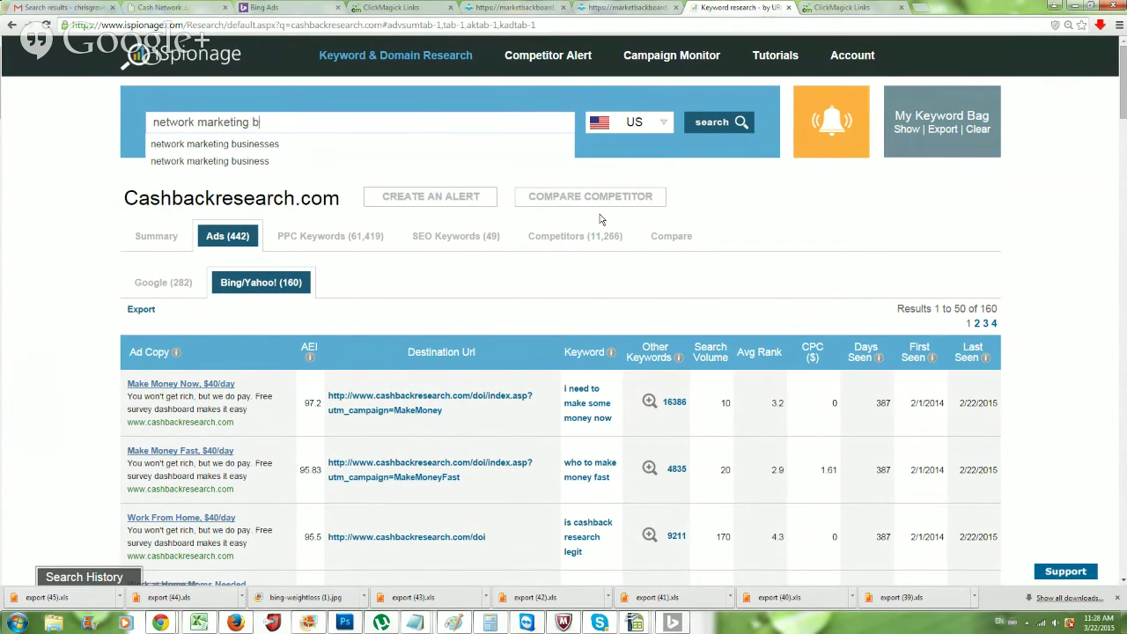
pyautogui.click(720, 125)
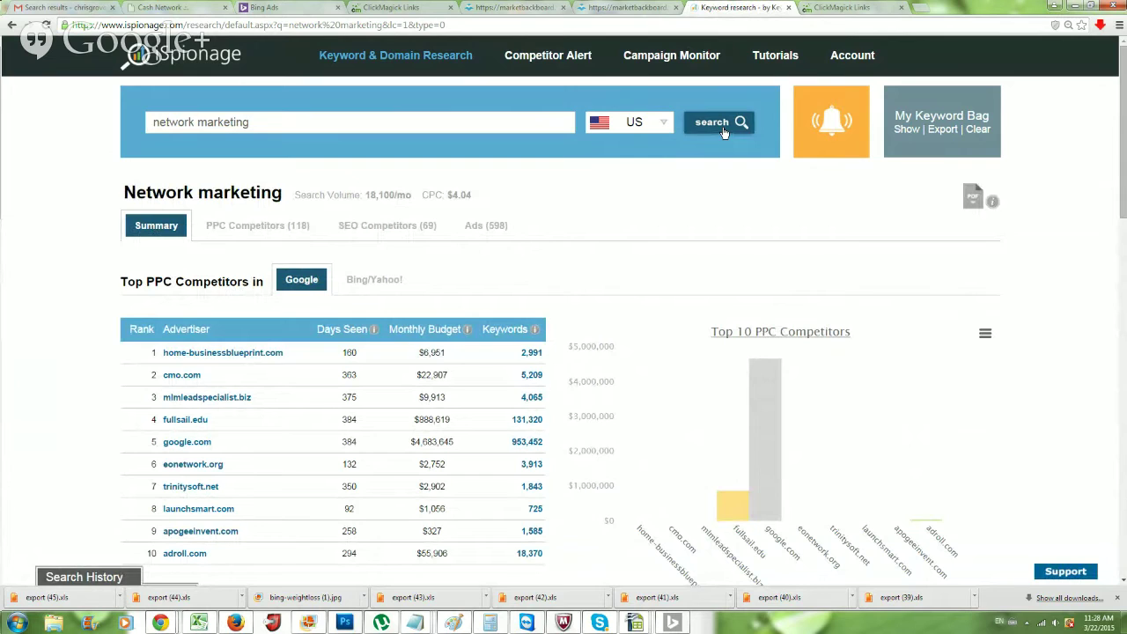
pyautogui.moveTo(283, 139); pyautogui.dragTo(108, 151)
pyautogui.click(132, 134)
pyautogui.doubleClick(199, 146)
pyautogui.press('BackSpace')
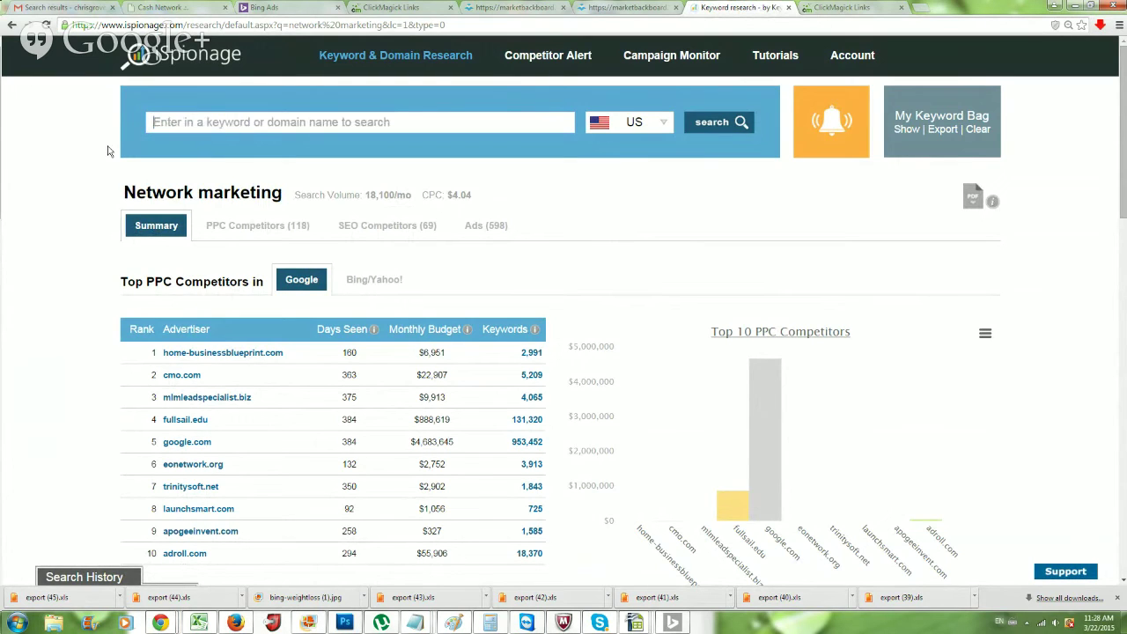
pyautogui.write('empower netw')
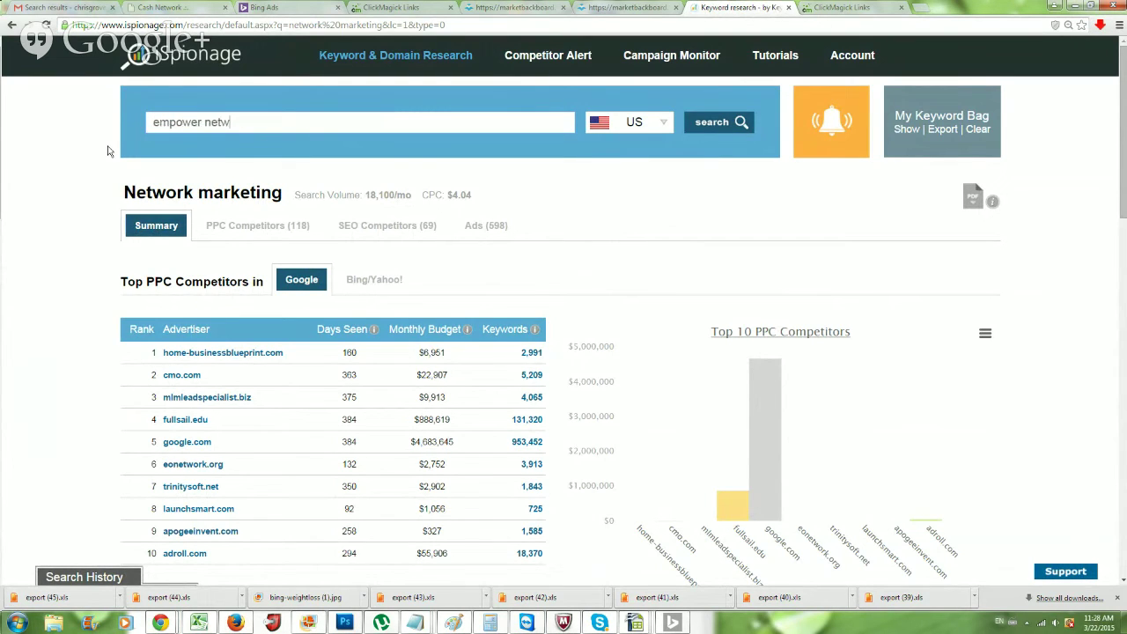
pyautogui.write('ork')
pyautogui.hotkey('ctrl', 'a')
pyautogui.press('BackSpace')
pyautogui.write('Mo')
pyautogui.press('BackSpace')
pyautogui.press('BackSpace')
pyautogui.press('BackSpace')
pyautogui.write('TTB')
pyautogui.hotkey('ctrl', 'a')
pyautogui.press('BackSpace')
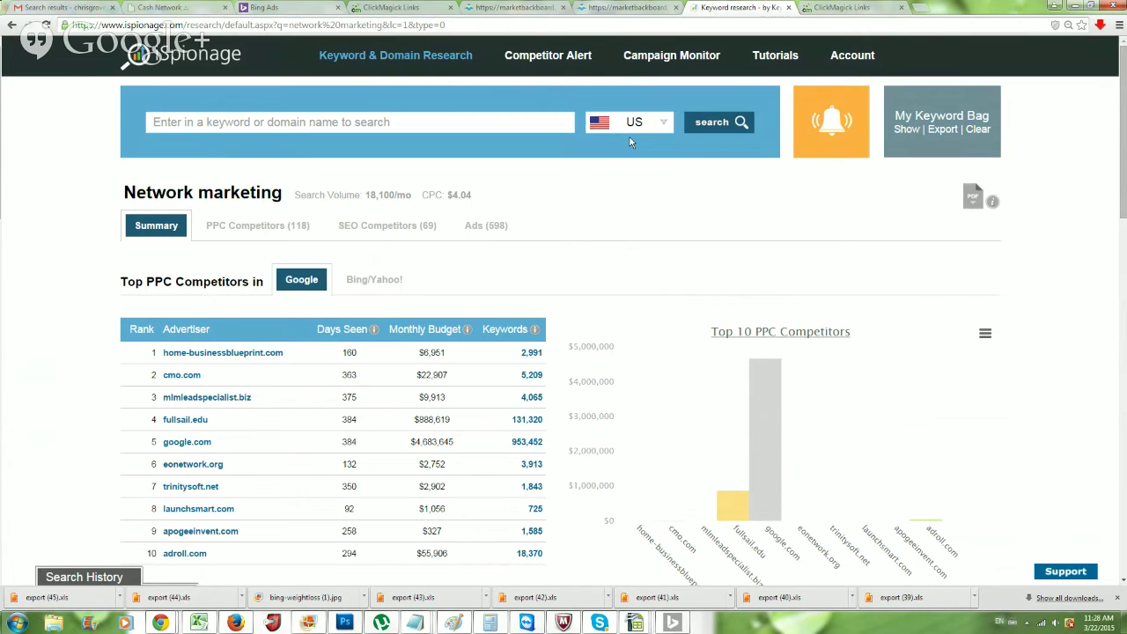
# Step: Search for "affiliate marketing" and review its top PPC competitors in Bing/Yahoo!, including their days seen, monthly budgets and keyword counts
pyautogui.write('aff')
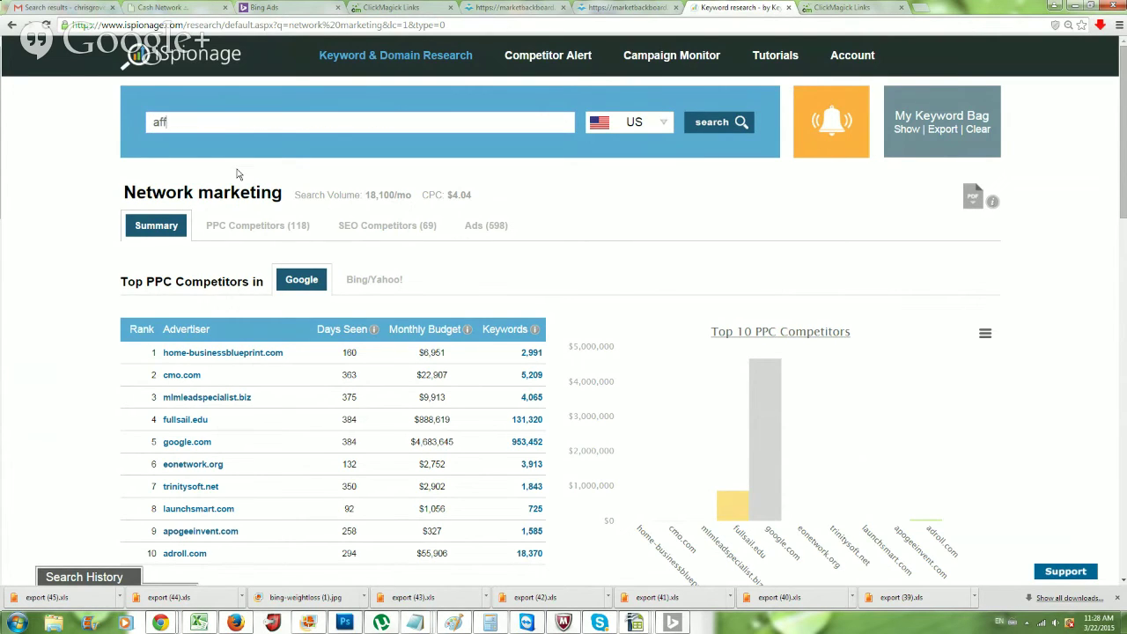
pyautogui.write('iliate mark')
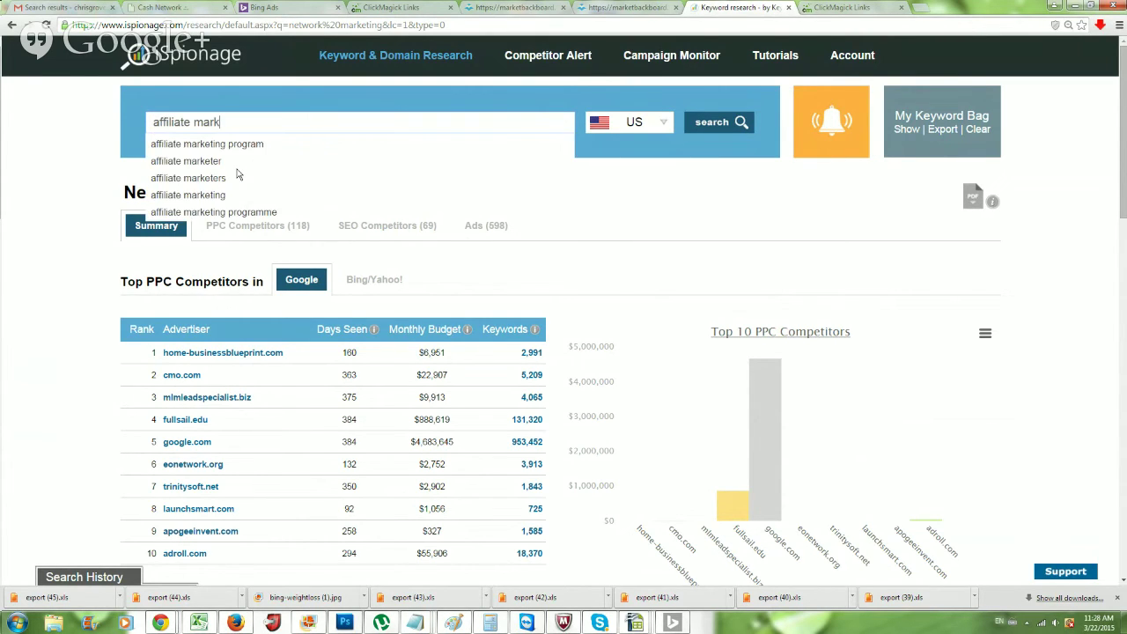
pyautogui.write('eting')
pyautogui.click(700, 125)
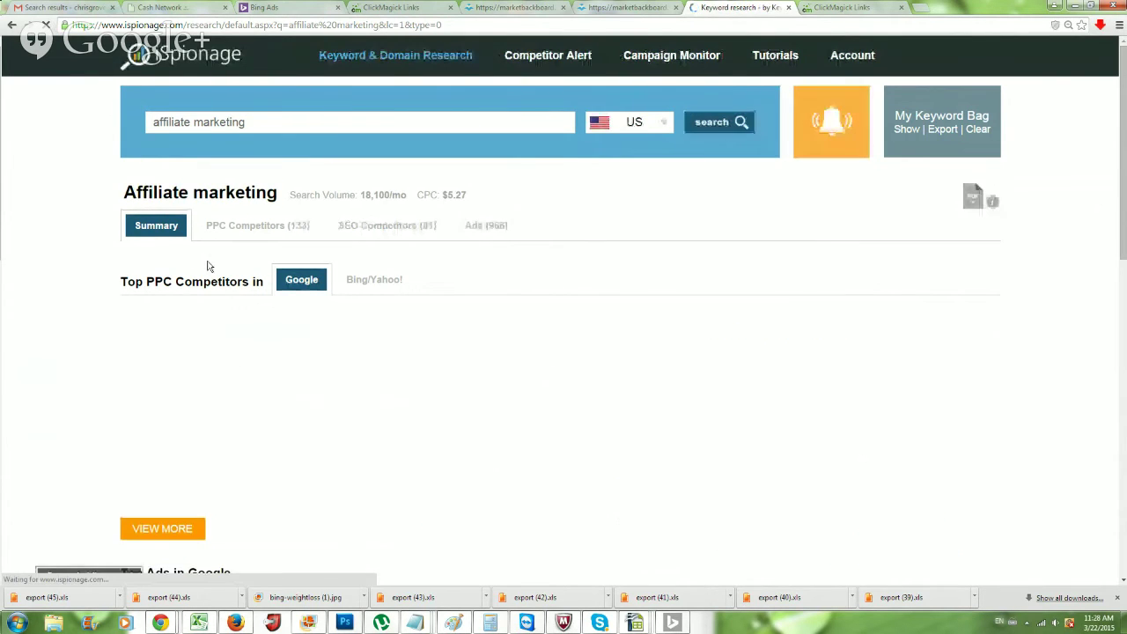
pyautogui.click(374, 280)
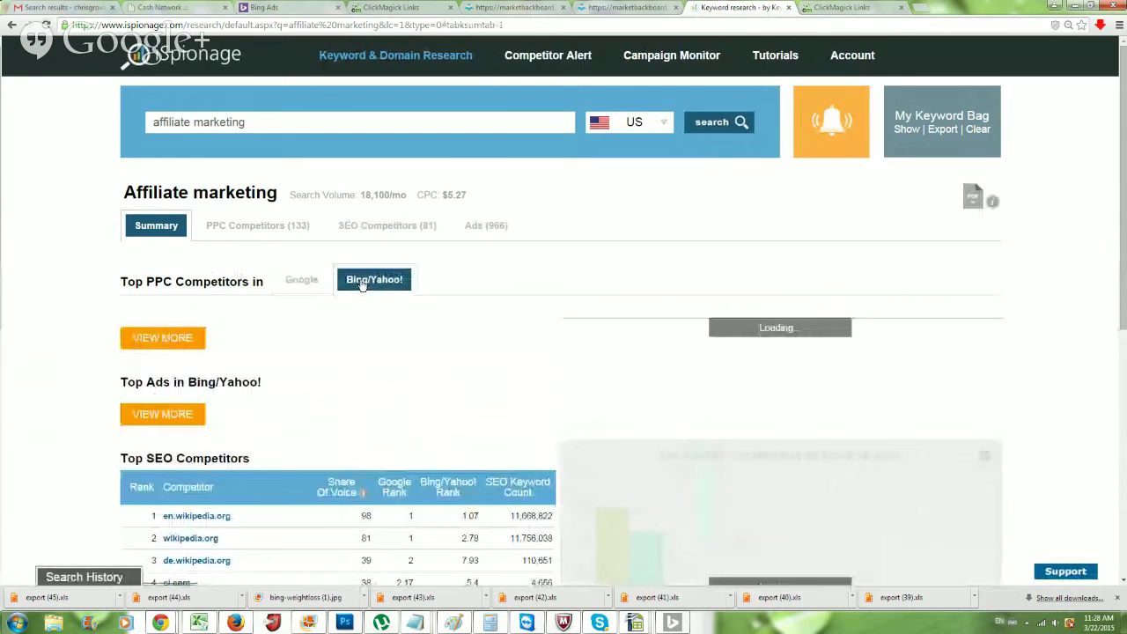
pyautogui.scroll(-3, 333, 302)
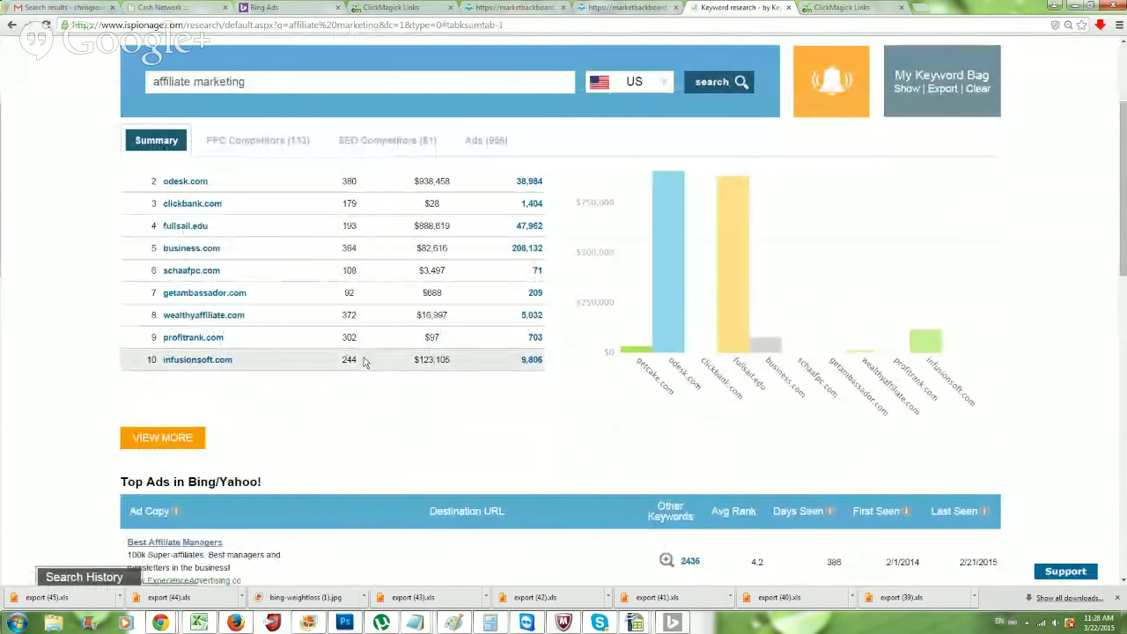
pyautogui.moveTo(357, 360); pyautogui.dragTo(282, 268)
pyautogui.click(390, 378)
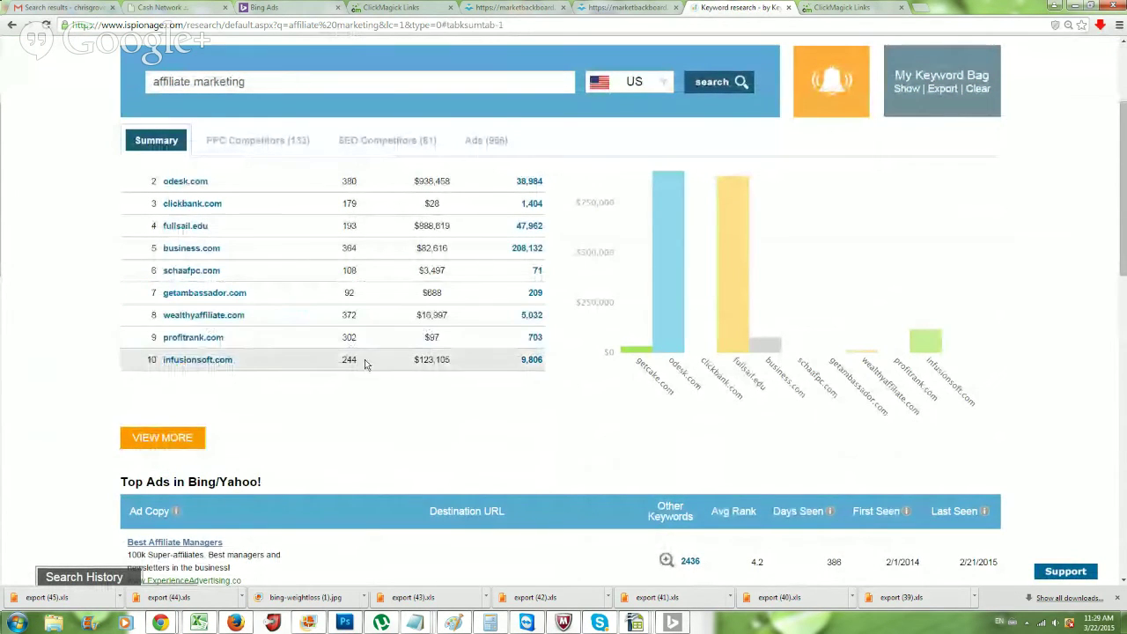
pyautogui.scroll(1, 313, 339)
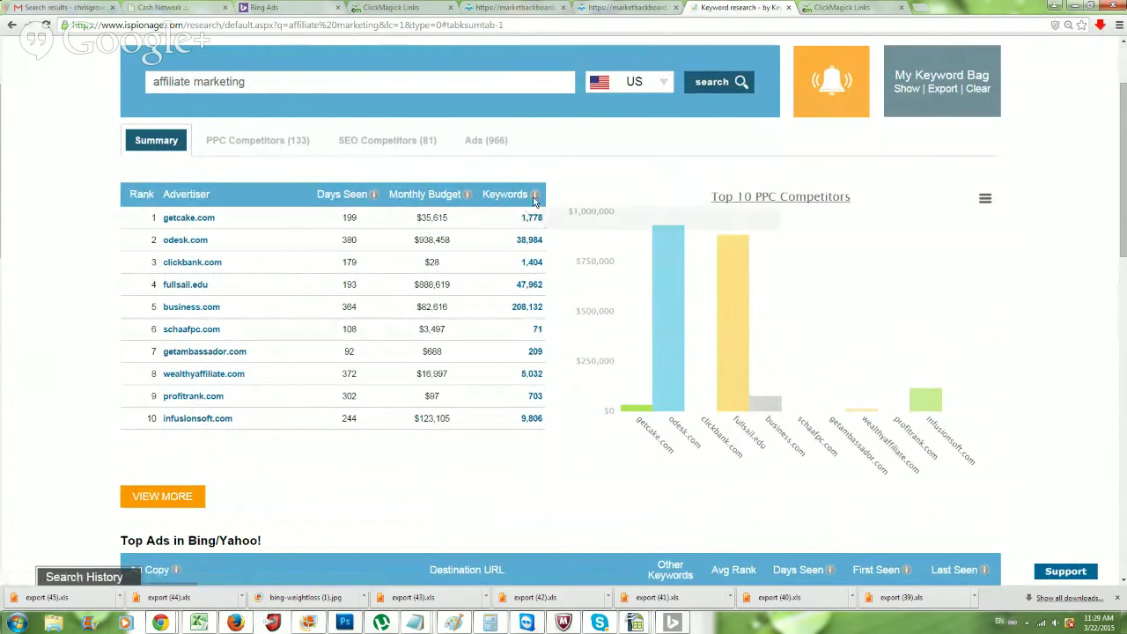
pyautogui.moveTo(533, 208)
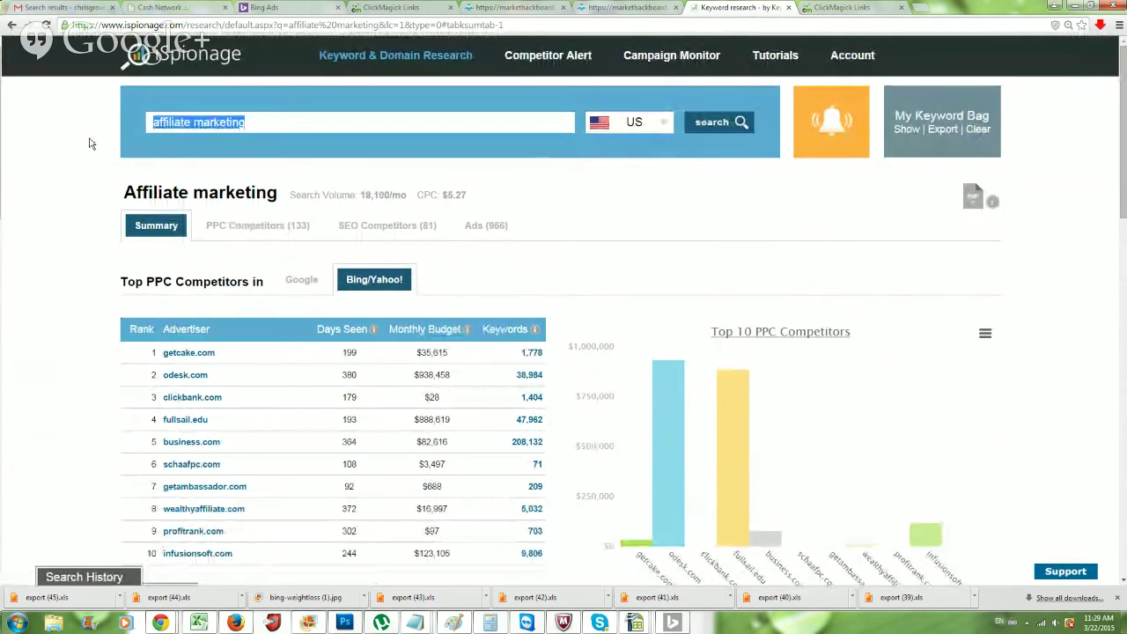
# Step: Copy the top-ranked advertiser's domain, getcake.com, and open that site in place of the ClickMagick links page
pyautogui.scroll(-3, 415, 299)
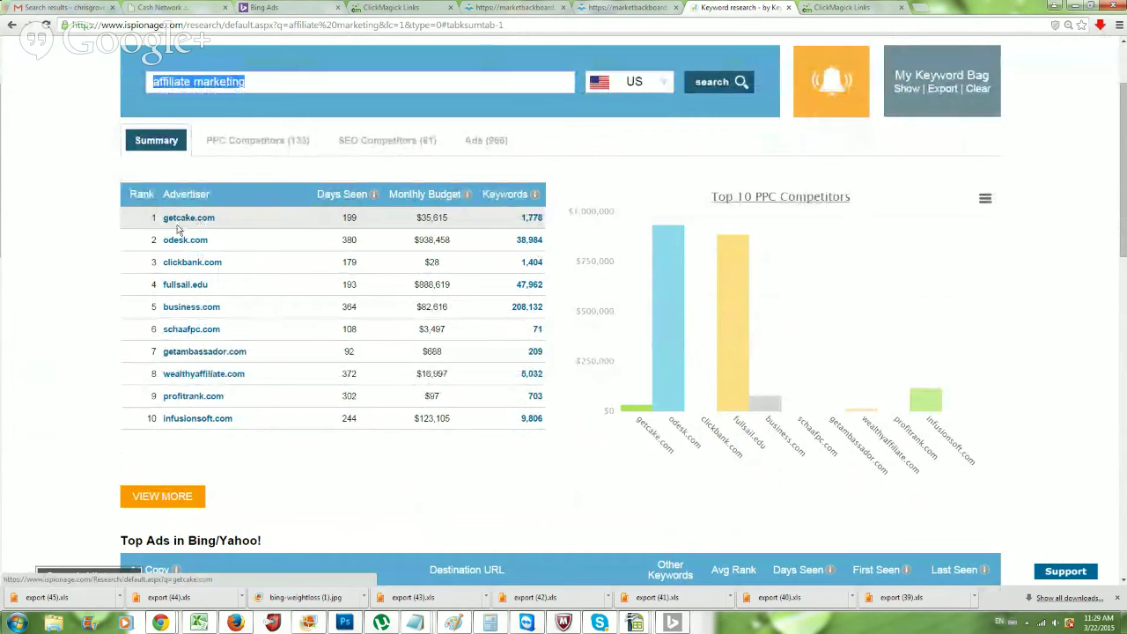
pyautogui.moveTo(215, 224); pyautogui.dragTo(161, 222)
pyautogui.hotkey('ctrl', 'c')
pyautogui.click(836, 7)
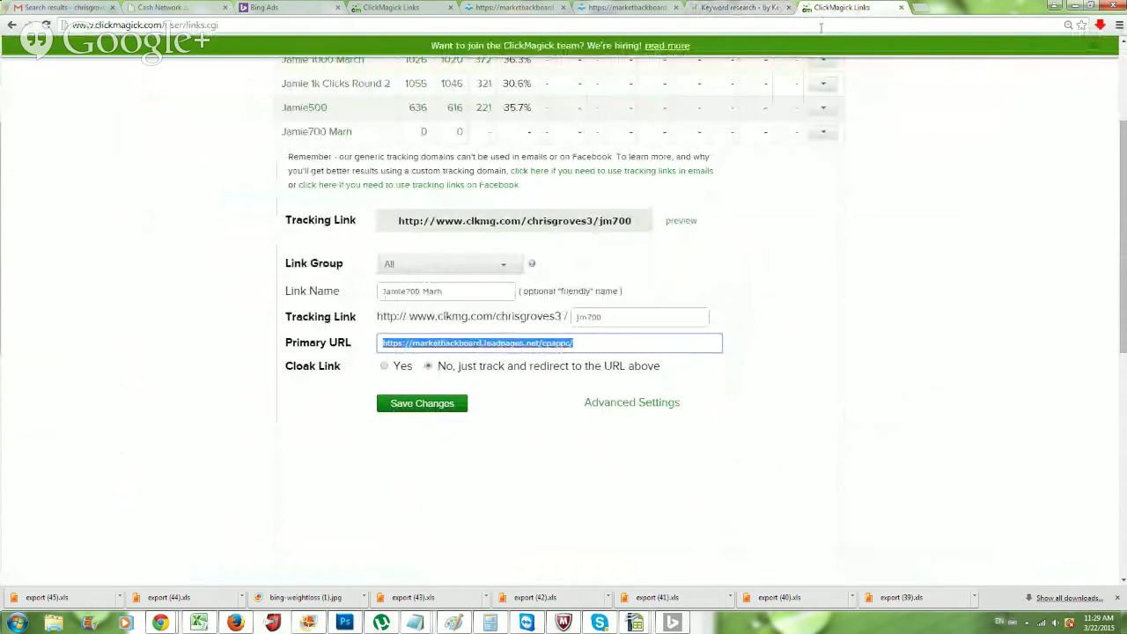
pyautogui.hotkey('ctrl', 'v')
pyautogui.press('Return')
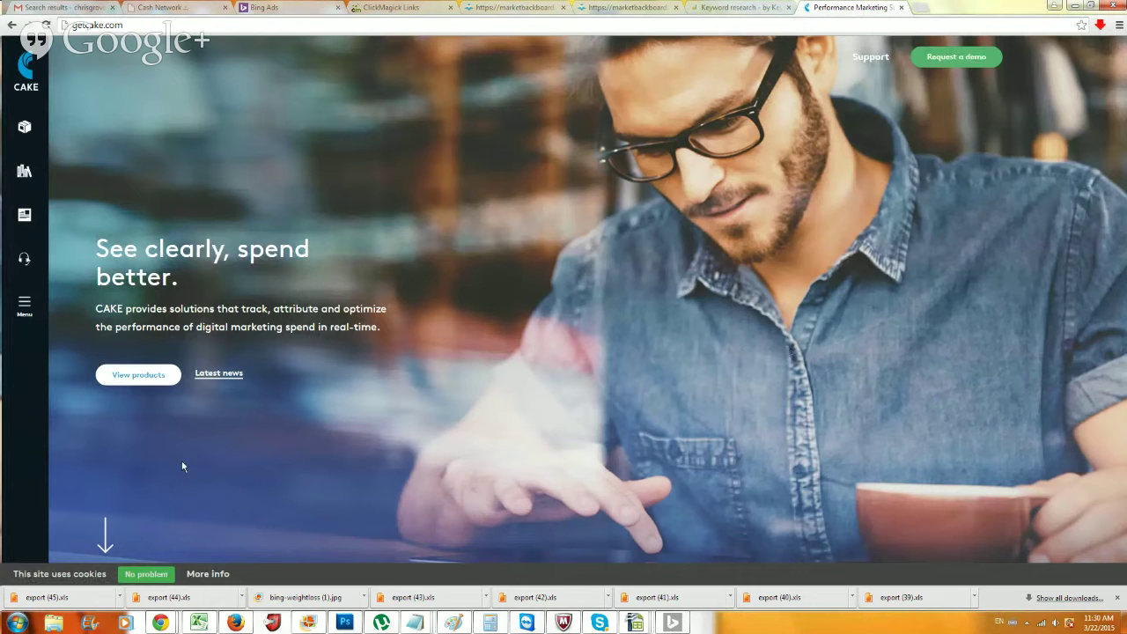
# Step: Return to the affiliate marketing results in iSpionage, highlight the searched keyword, and examine the Bing/Yahoo! advertisers and top ads
pyautogui.click(736, 6)
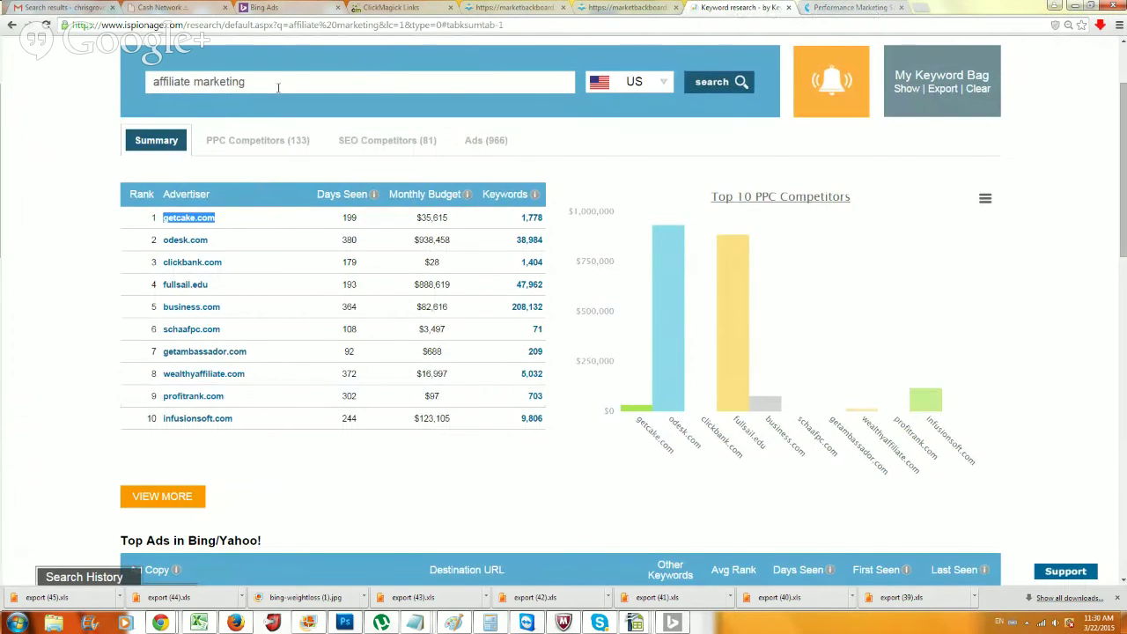
pyautogui.moveTo(271, 88); pyautogui.dragTo(56, 101)
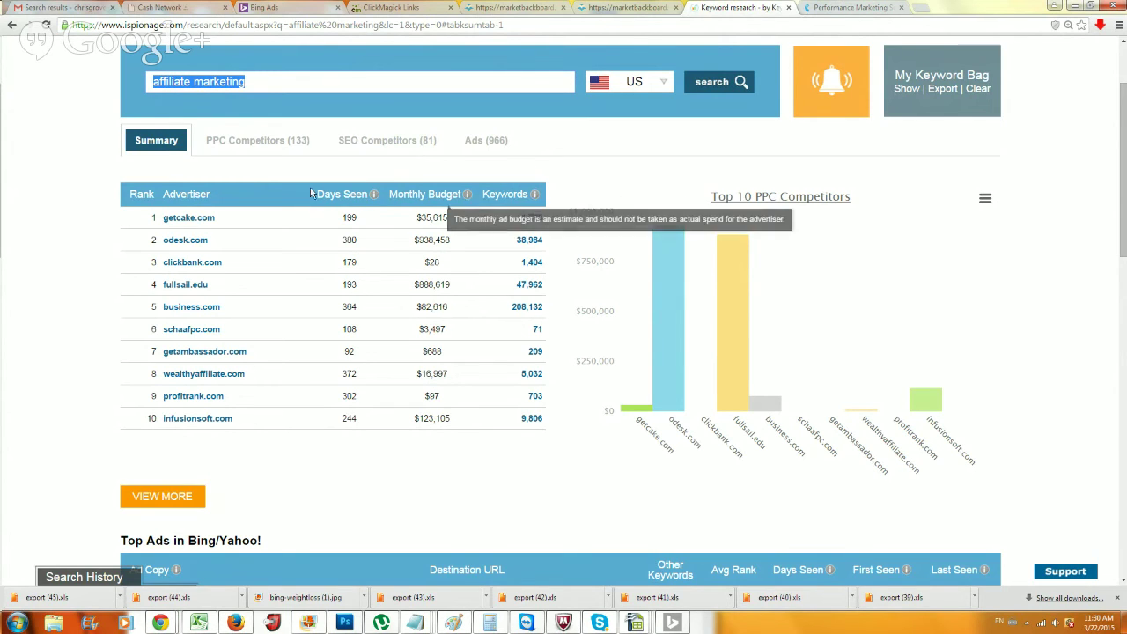
pyautogui.click(272, 85)
pyautogui.moveTo(272, 84); pyautogui.dragTo(2, 106)
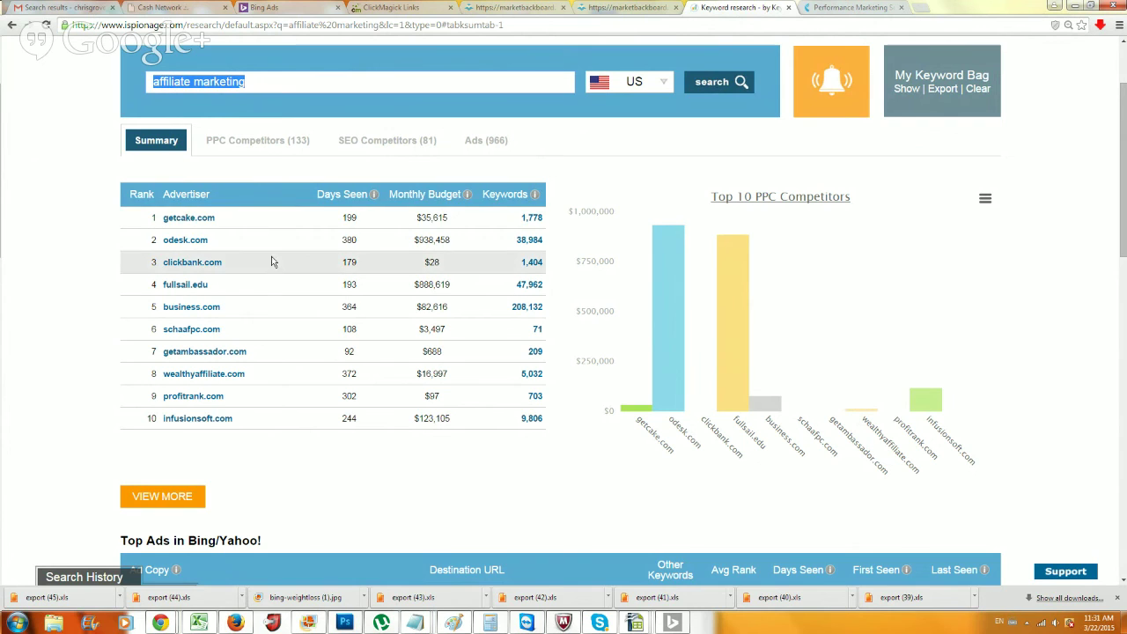
pyautogui.click(296, 81)
pyautogui.moveTo(306, 76); pyautogui.dragTo(33, 152)
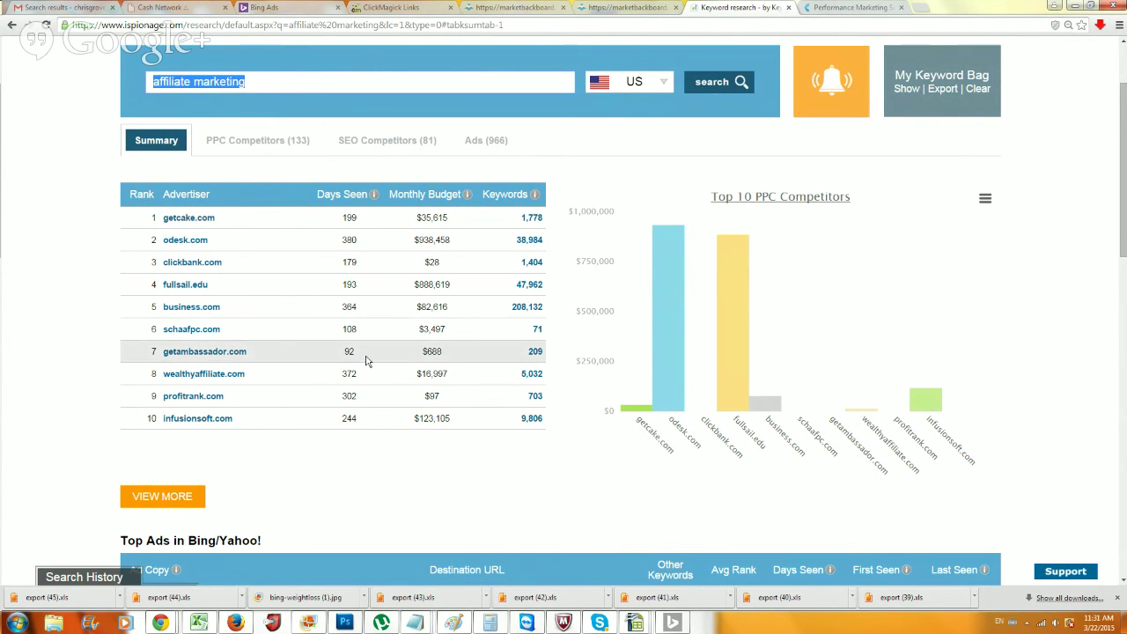
pyautogui.scroll(2, 367, 358)
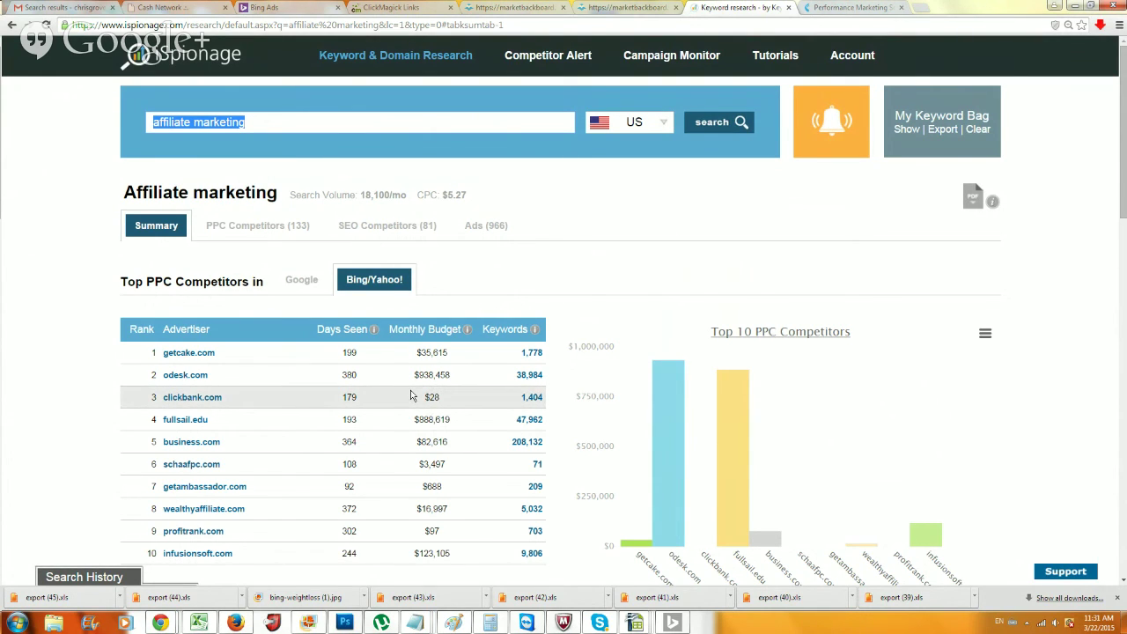
pyautogui.scroll(-3, 410, 396)
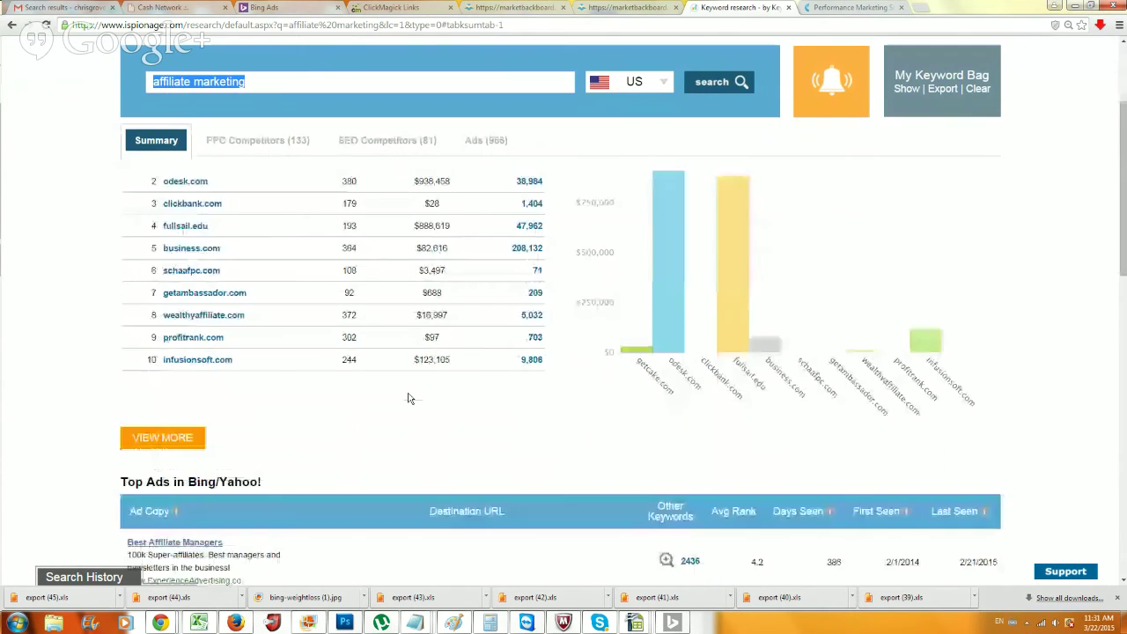
pyautogui.scroll(3, 408, 410)
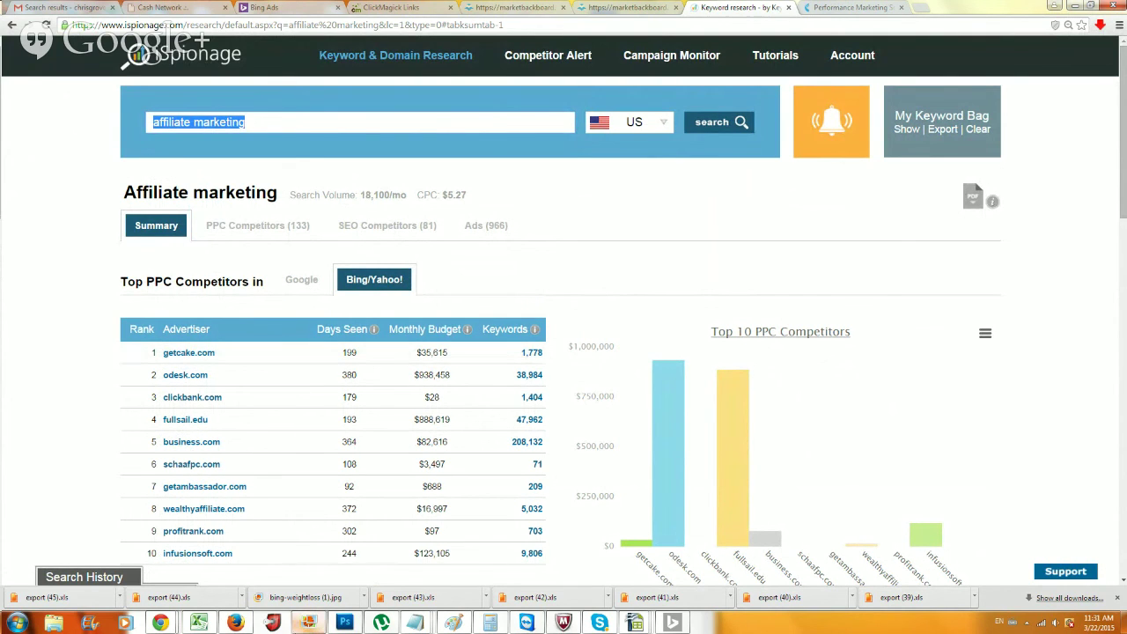
pyautogui.moveTo(170, 623)
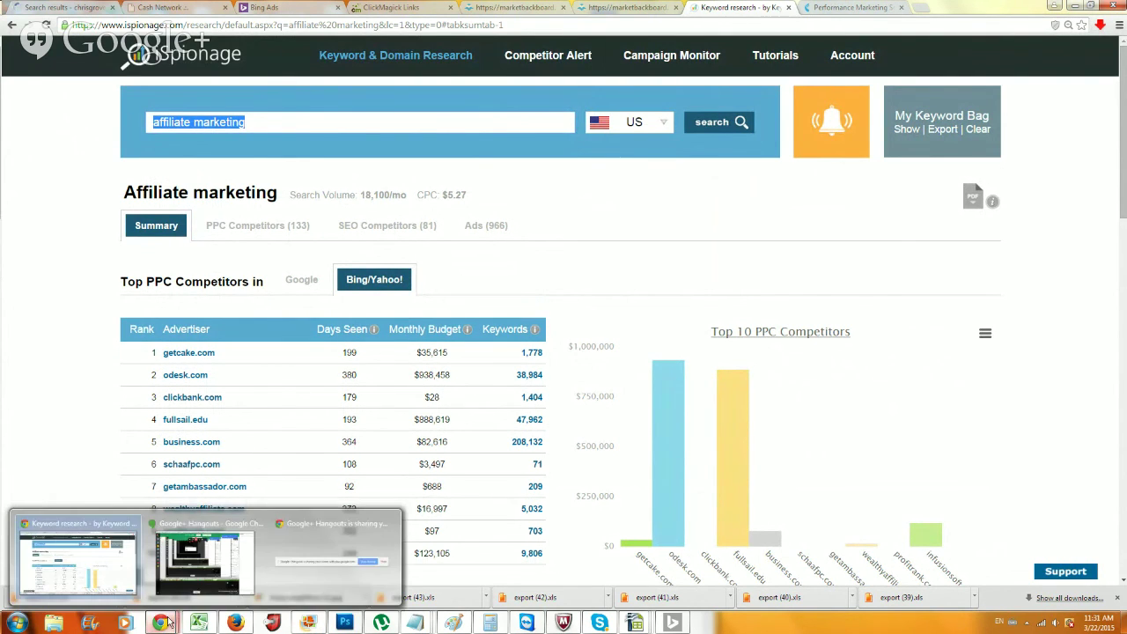